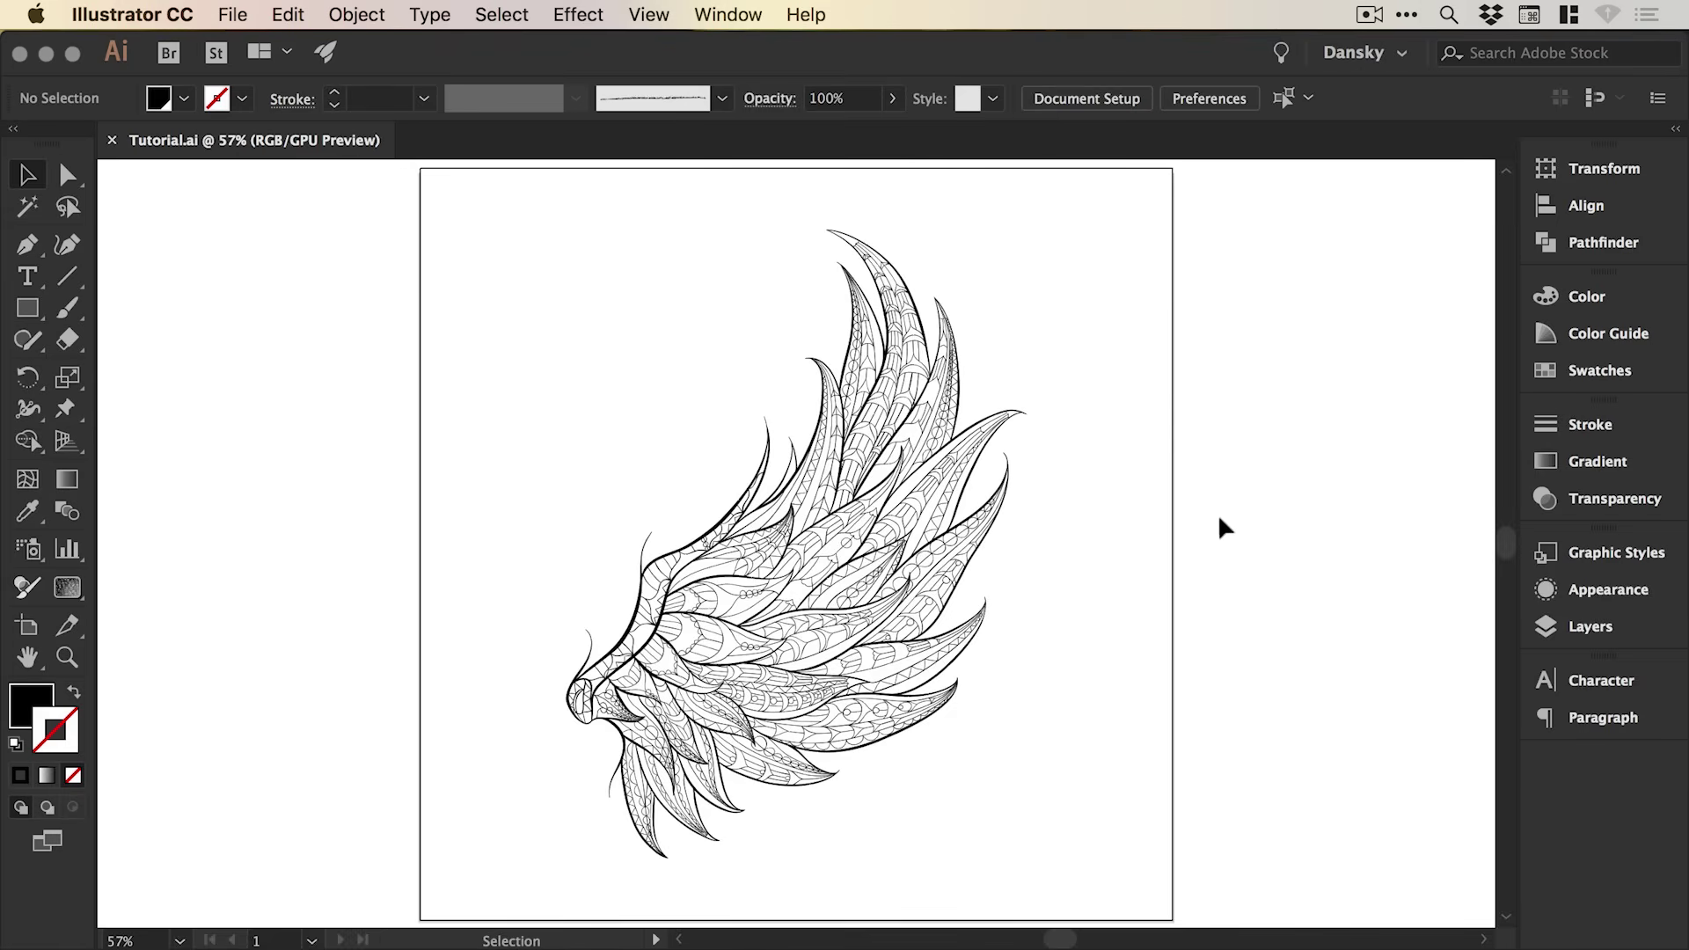
- Zoom in on the wing's base linework, then fit the whole artboard back in view
key("z")
left_click_drag(560, 518, 989, 681)
key("v")
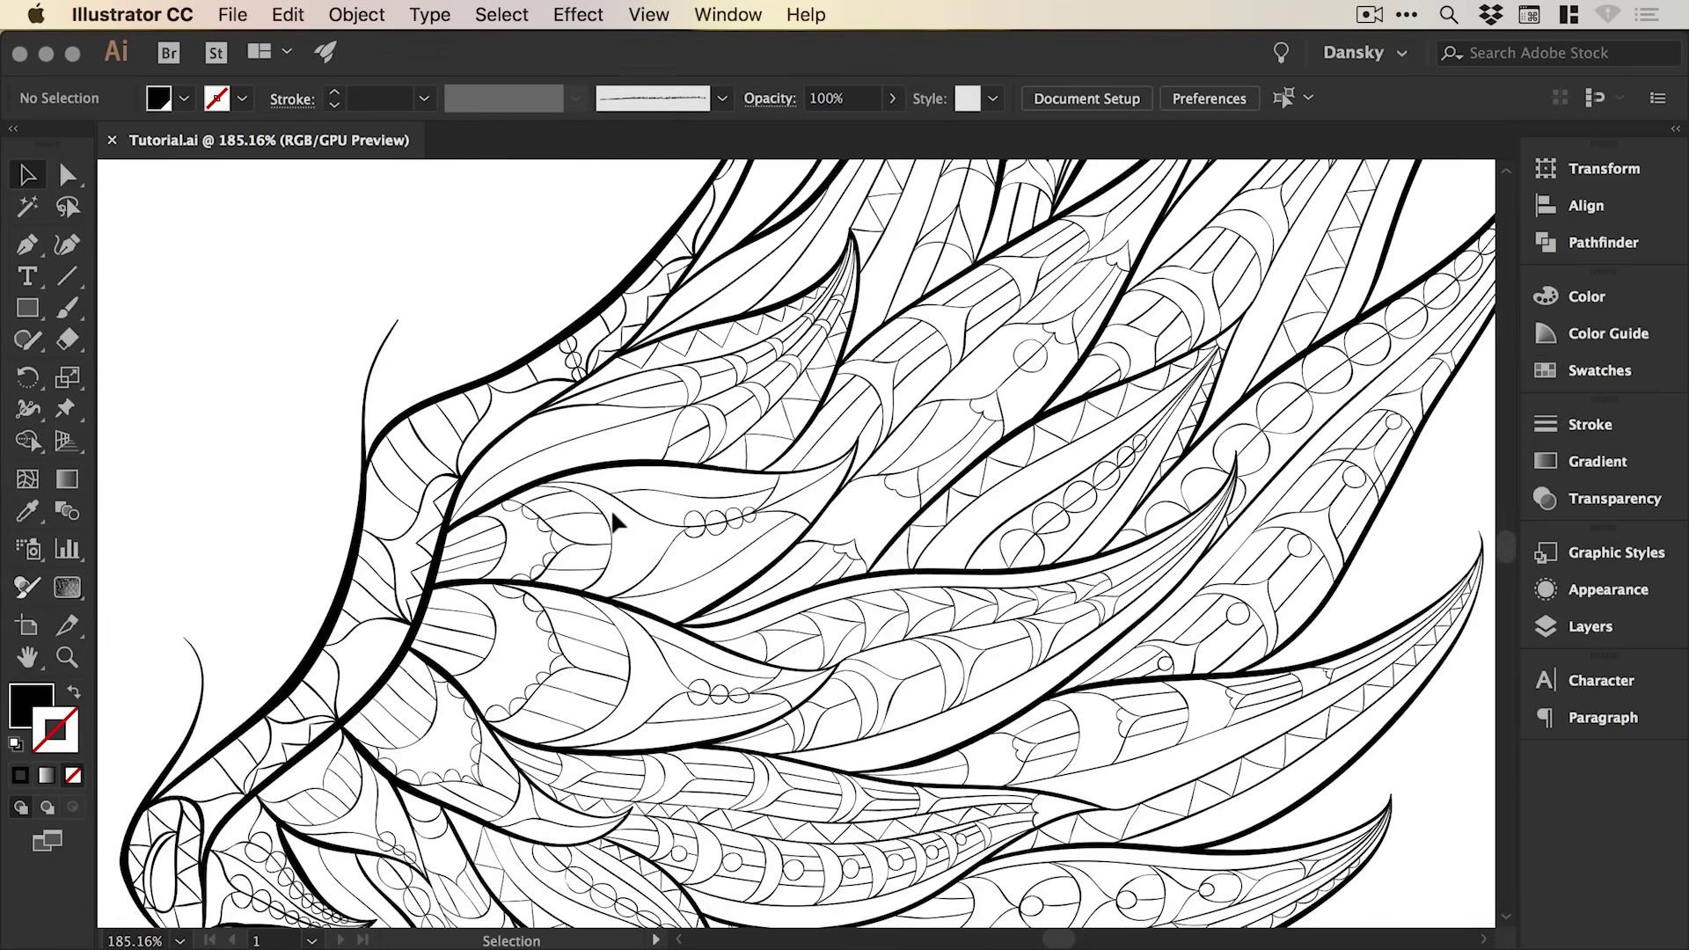
key("super+0")
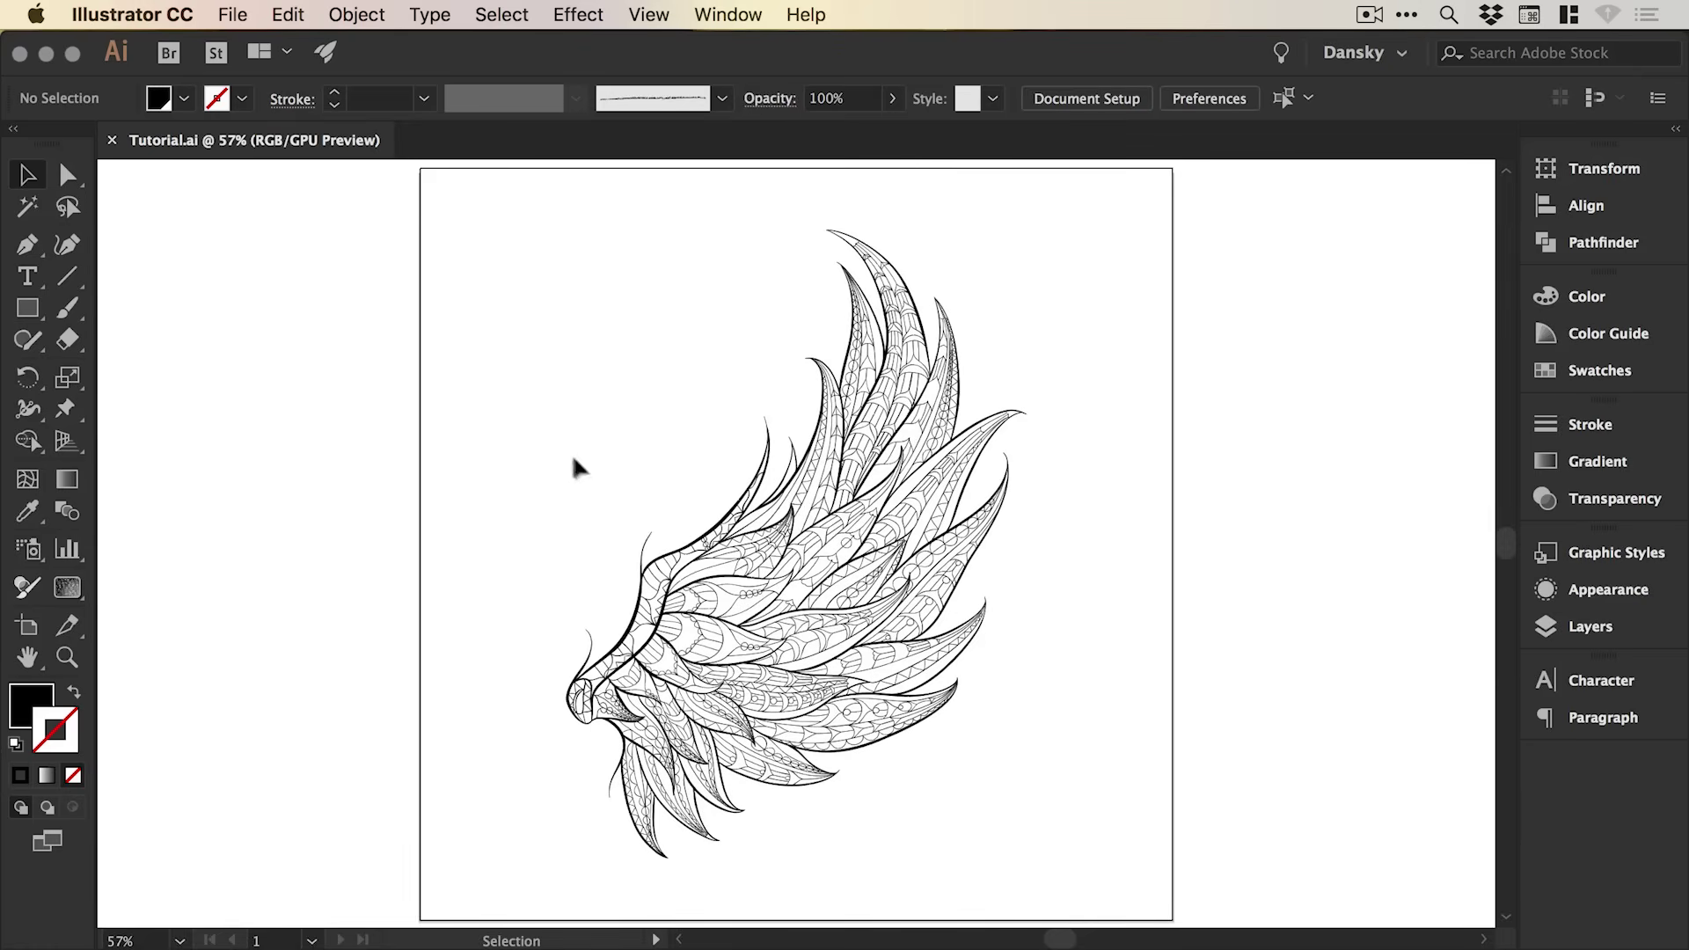
- Select the whole wing and turn on Global in the Black swatch's options
left_click_drag(1064, 754, 933, 528)
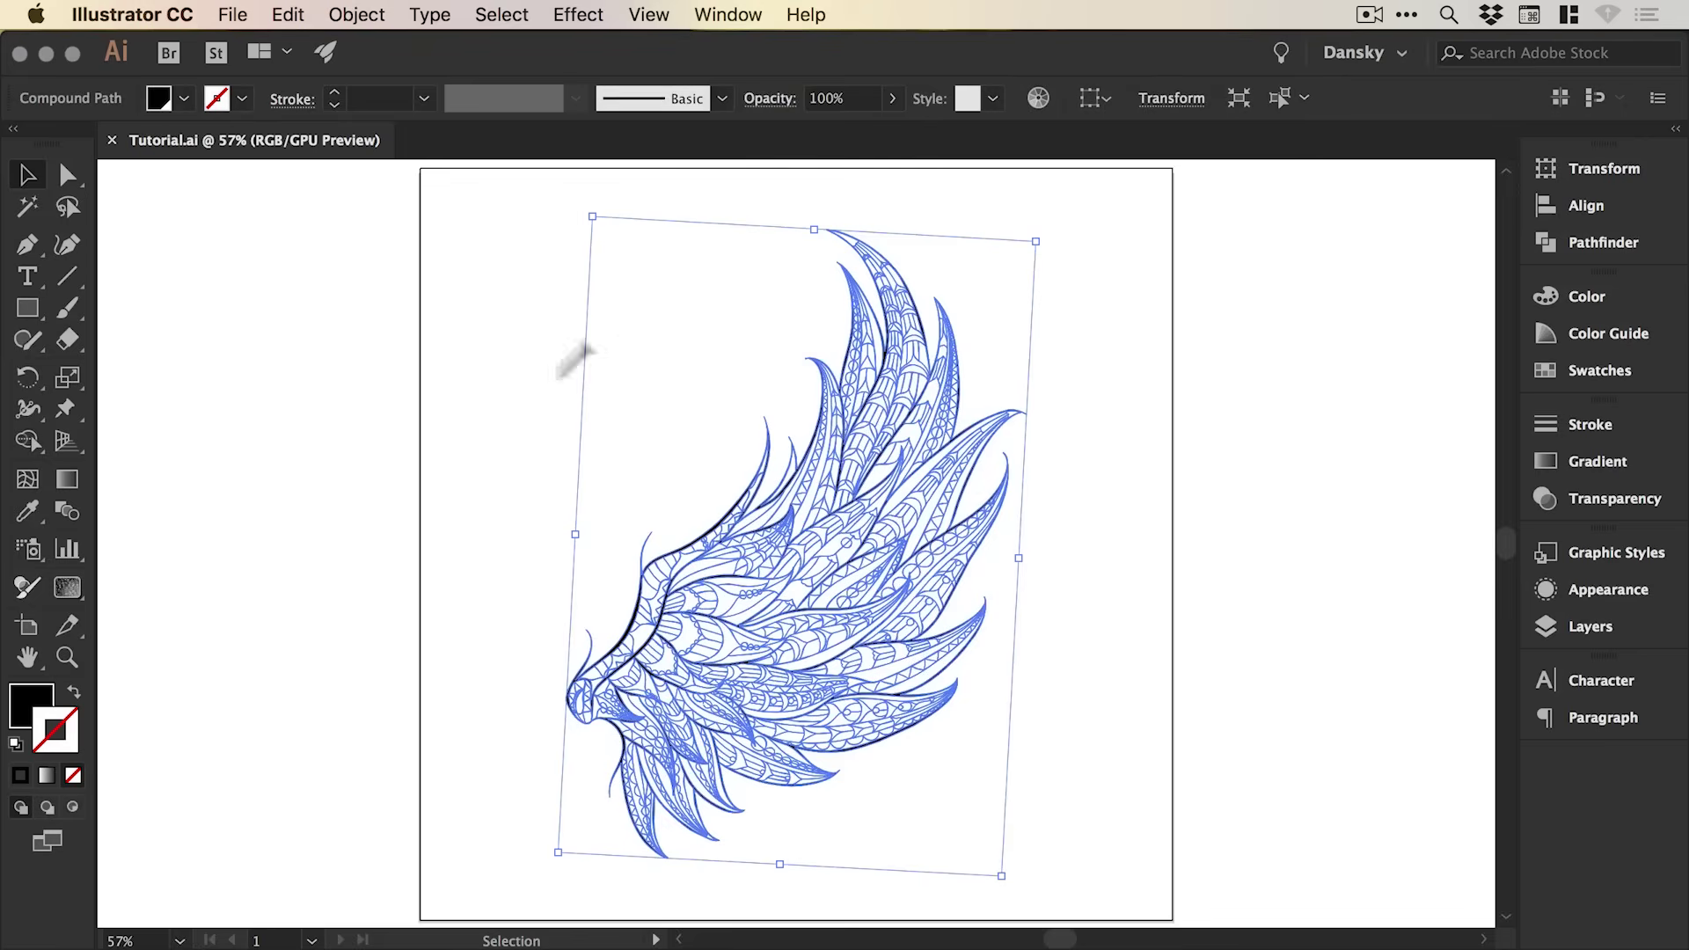
left_click(30, 698)
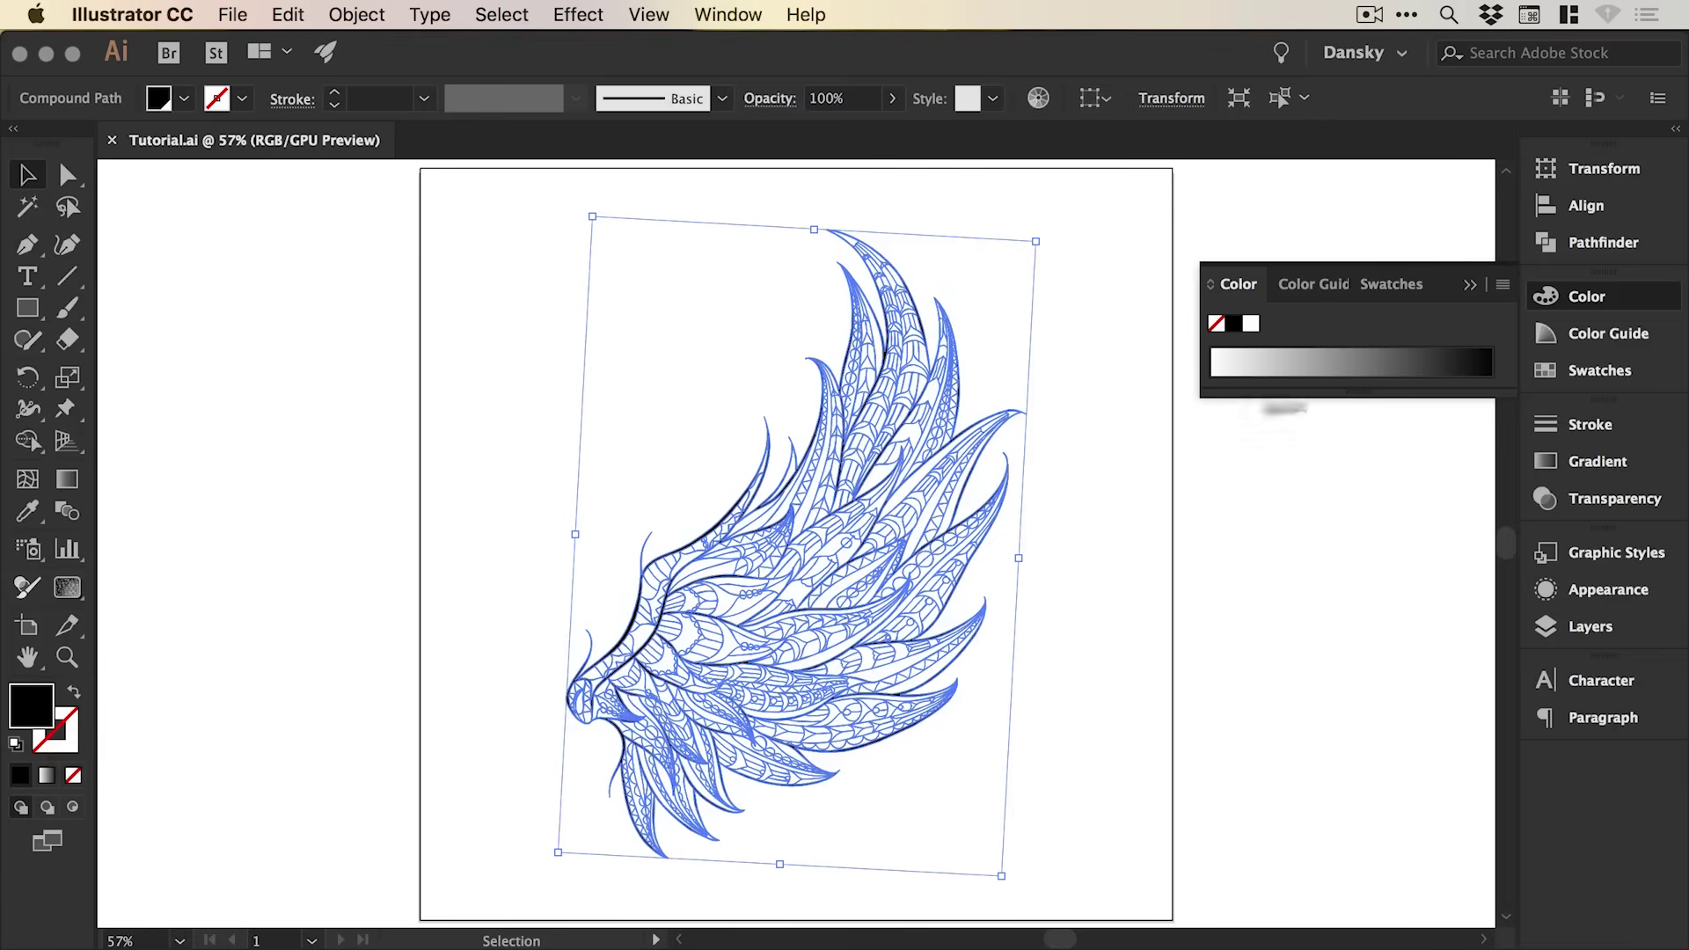
left_click(1612, 369)
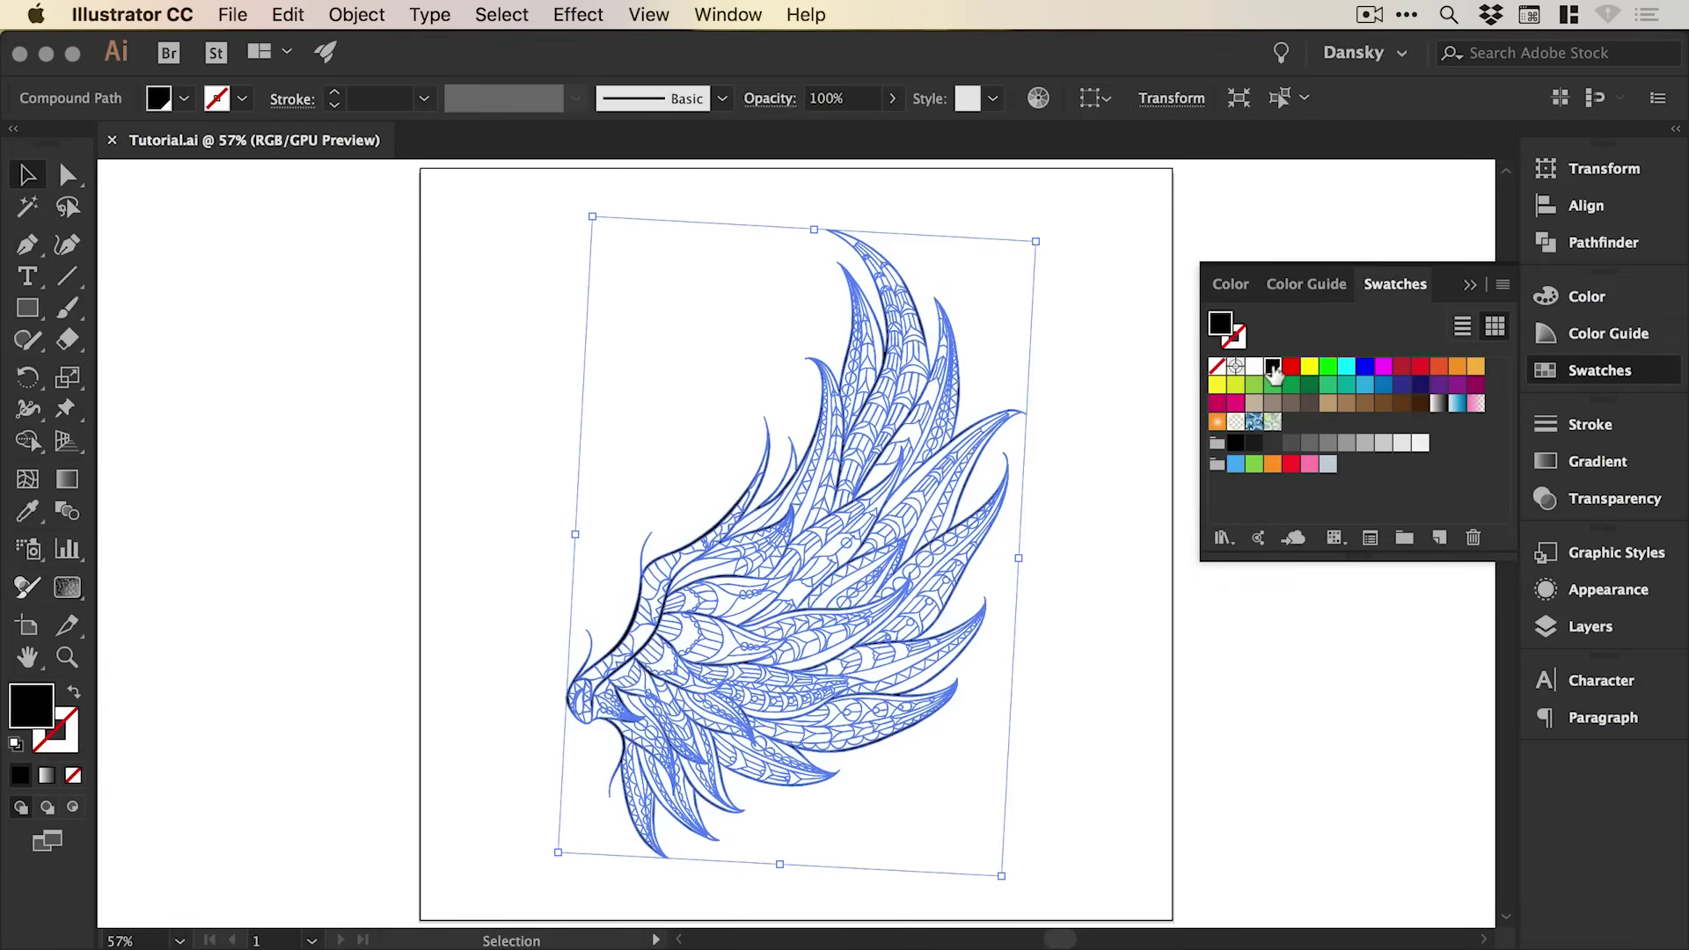
double_click(1273, 373)
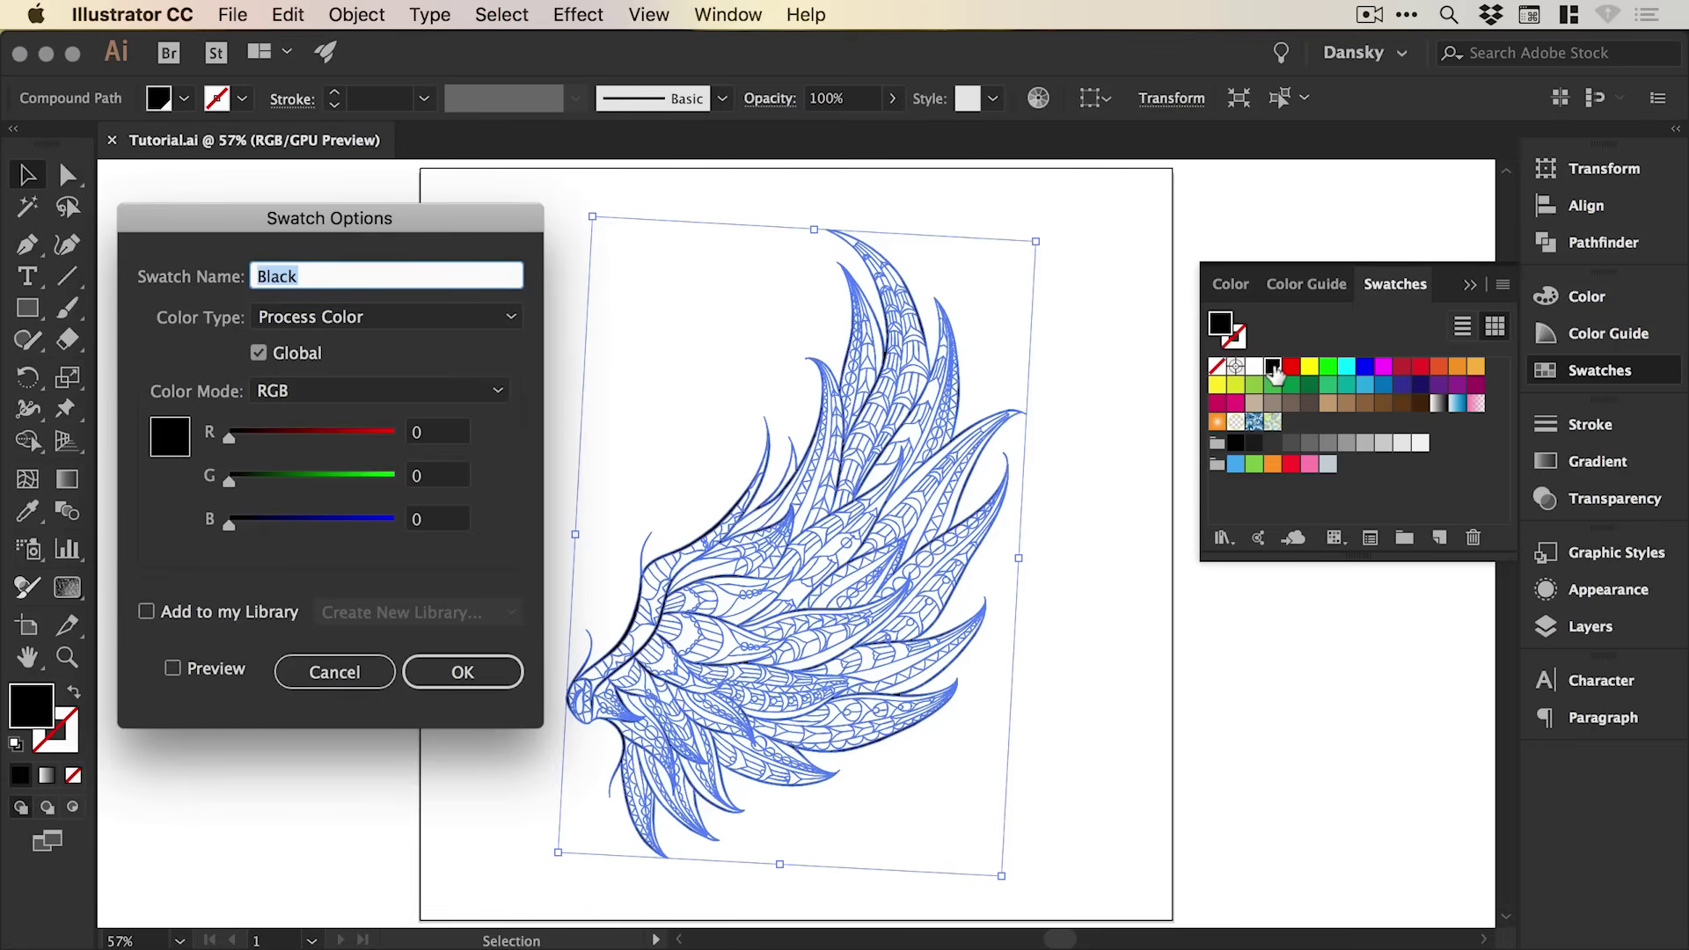
left_click(258, 353)
left_click(258, 352)
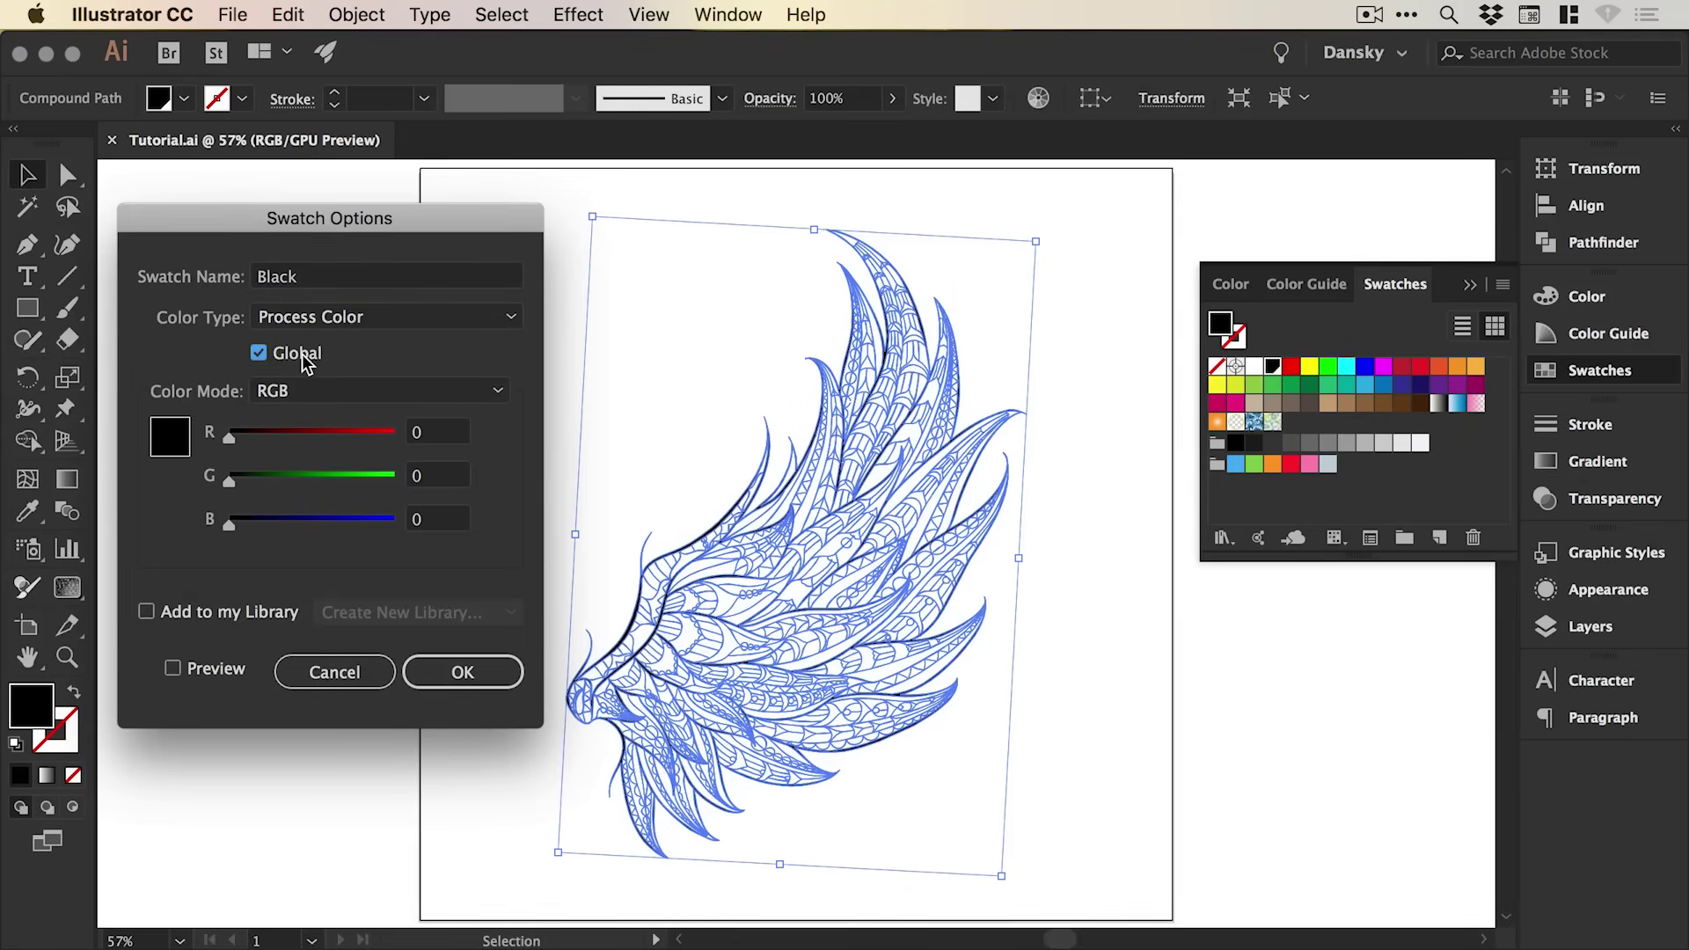
left_click(456, 676)
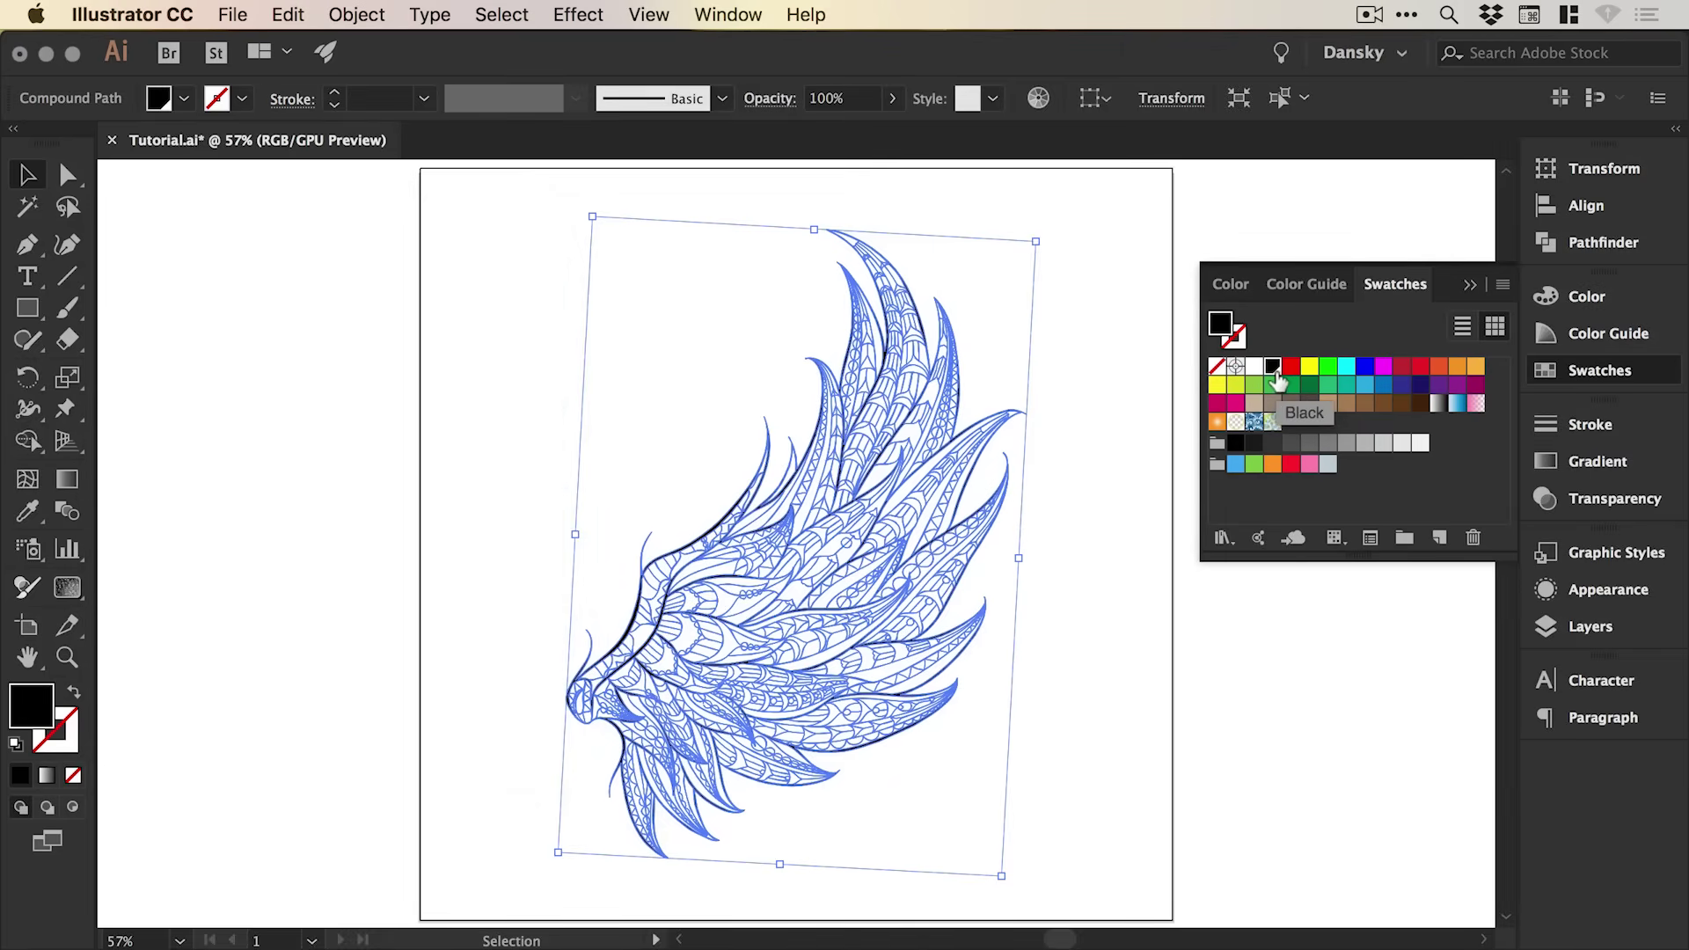
- Open the Artistic_ChalkCharcoalPencil brush library from the Brushes panel menu
left_click(1604, 376)
left_click(720, 20)
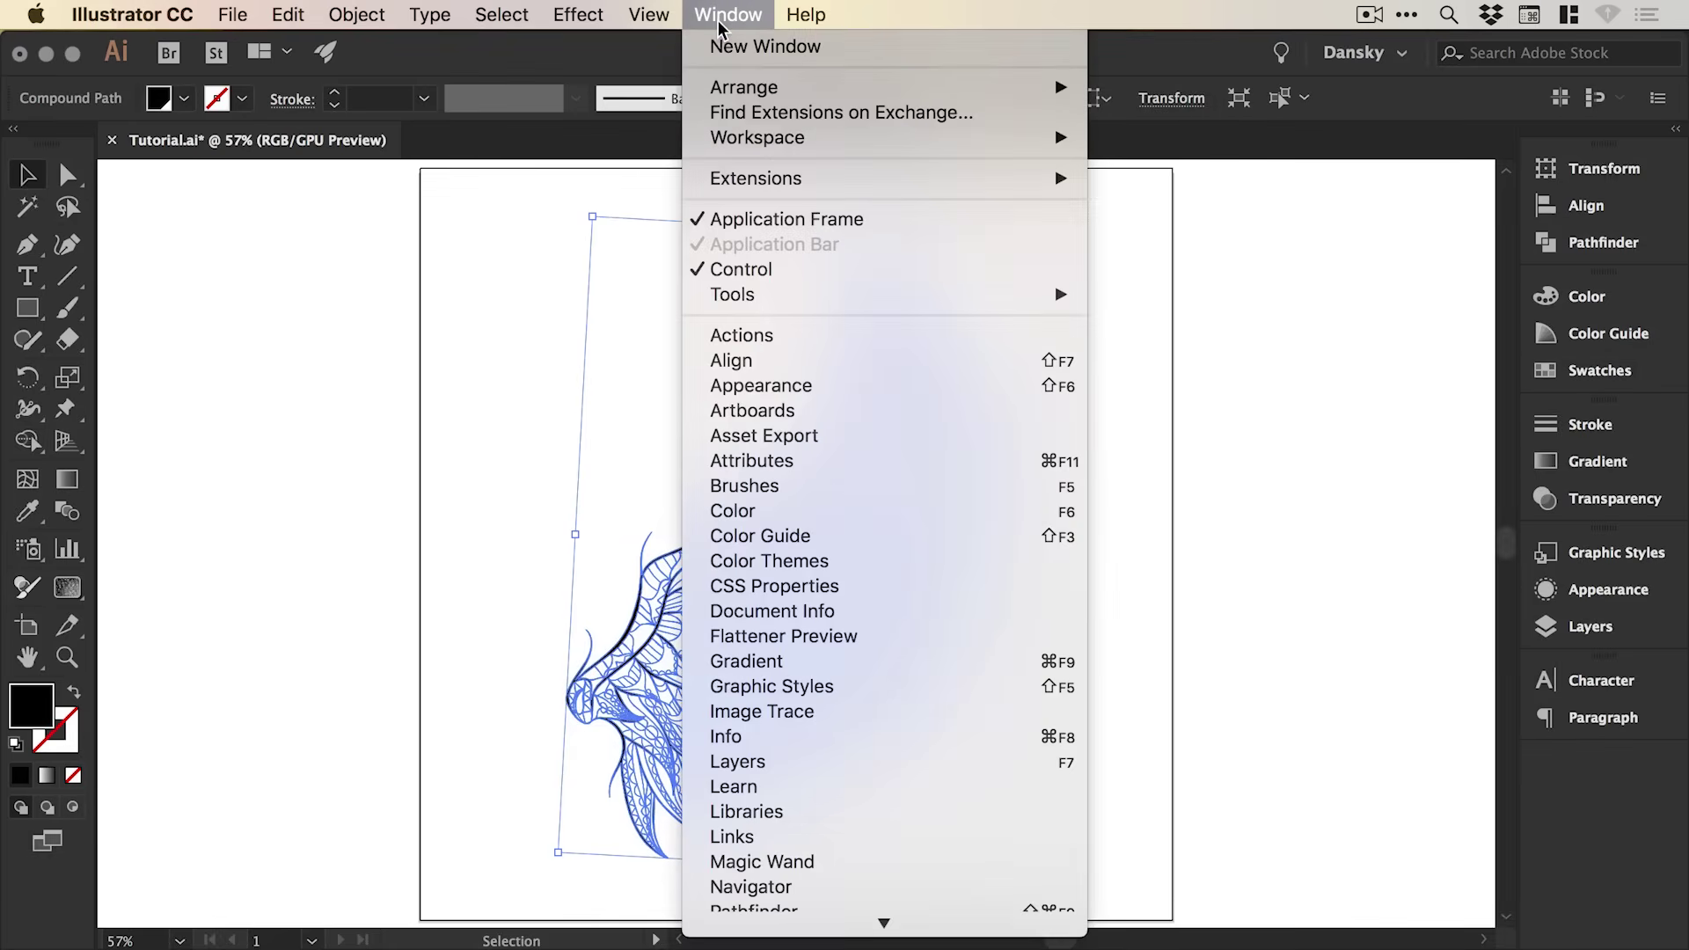
left_click(817, 484)
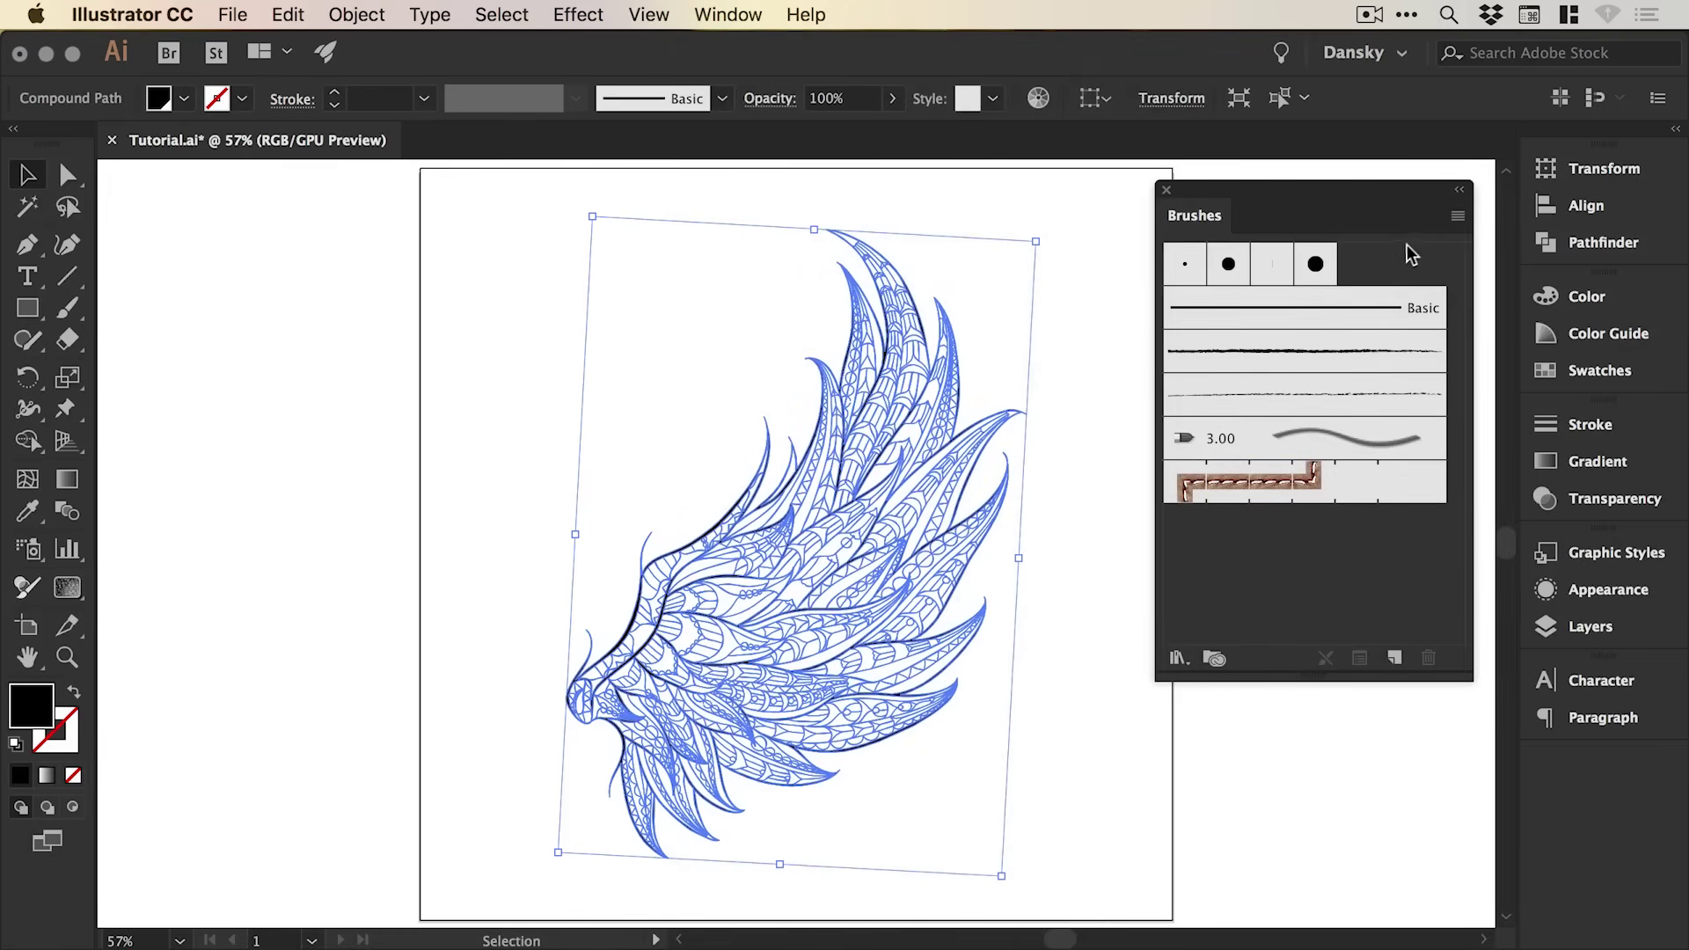
left_click(1458, 220)
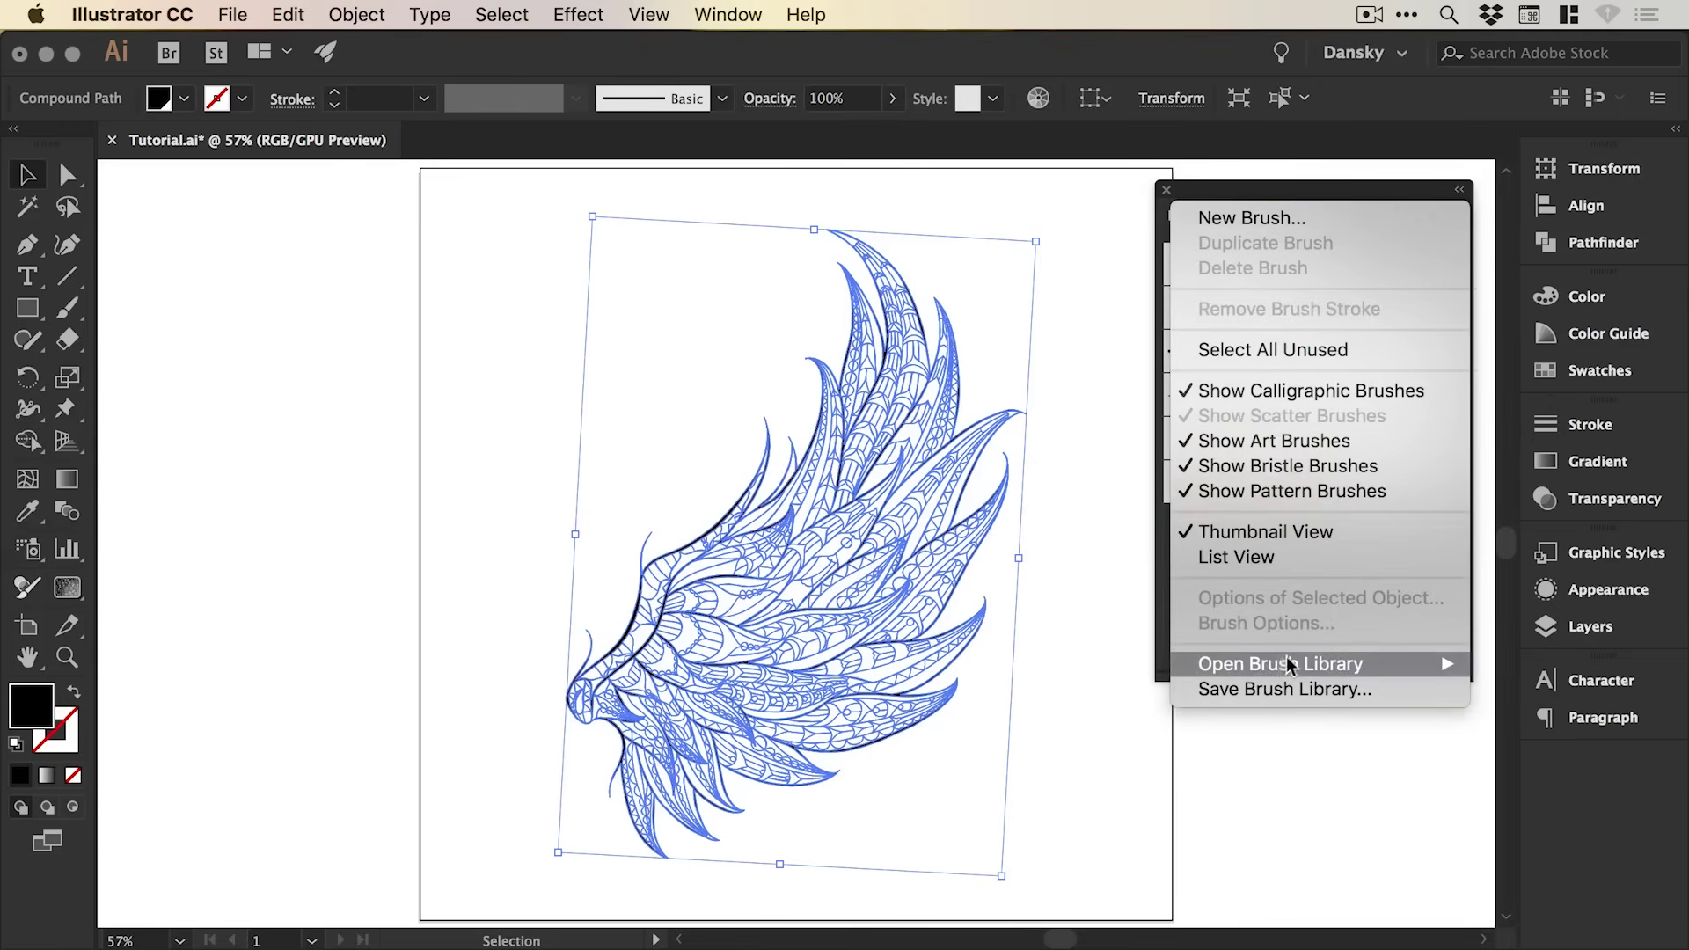
mouse_move(1284, 670)
mouse_move(1020, 690)
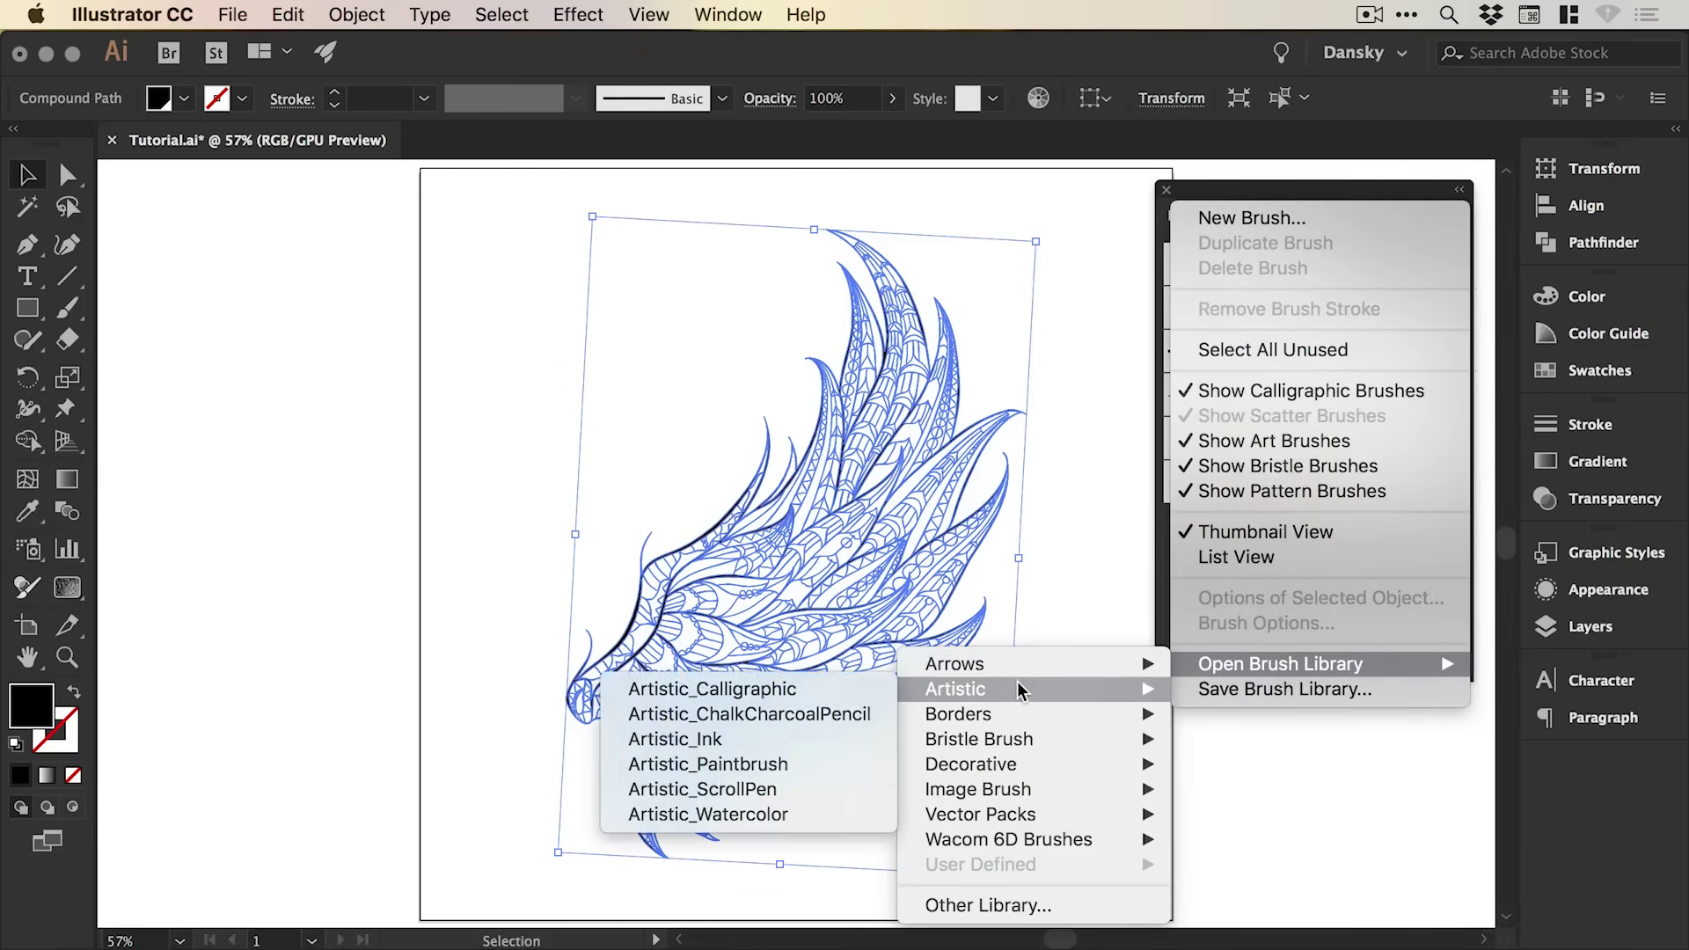
left_click(804, 713)
- Close the Brushes panel and dock the shortened brush library panel in its place
left_click_drag(1218, 211, 1034, 234)
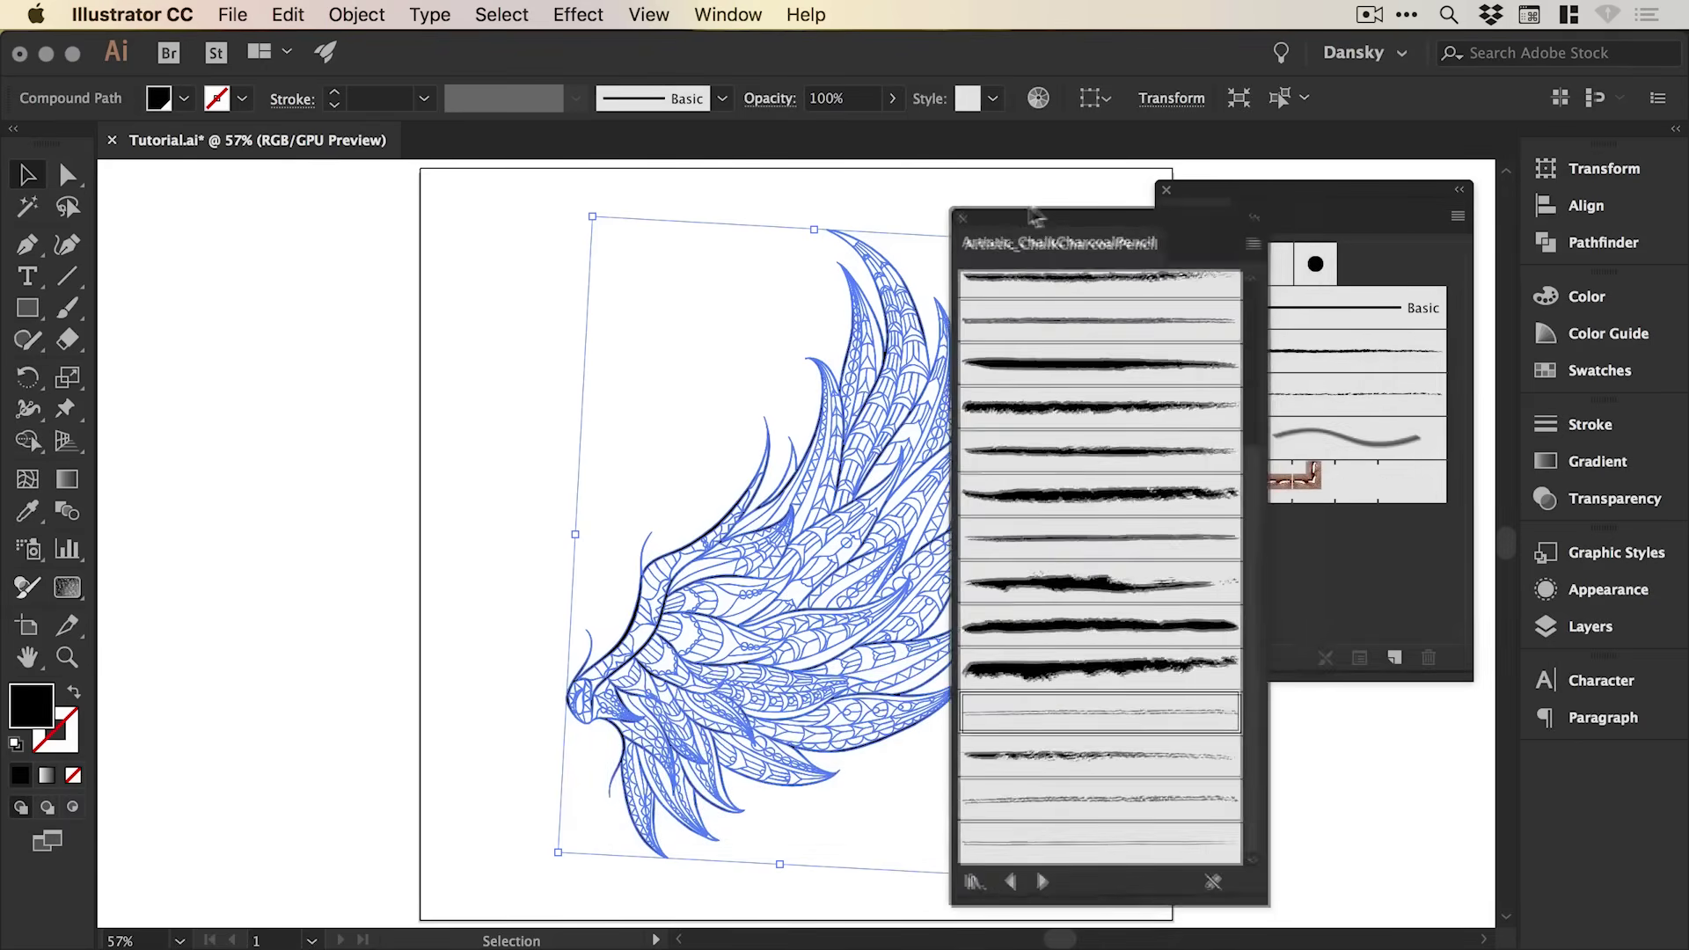
left_click(1167, 197)
mouse_move(1173, 234)
left_mouse_down()
mouse_move(1292, 227)
mouse_move(1381, 197)
left_mouse_up()
mouse_move(1467, 873)
left_mouse_down()
mouse_move(1460, 607)
mouse_move(1422, 490)
mouse_move(1420, 888)
left_mouse_up()
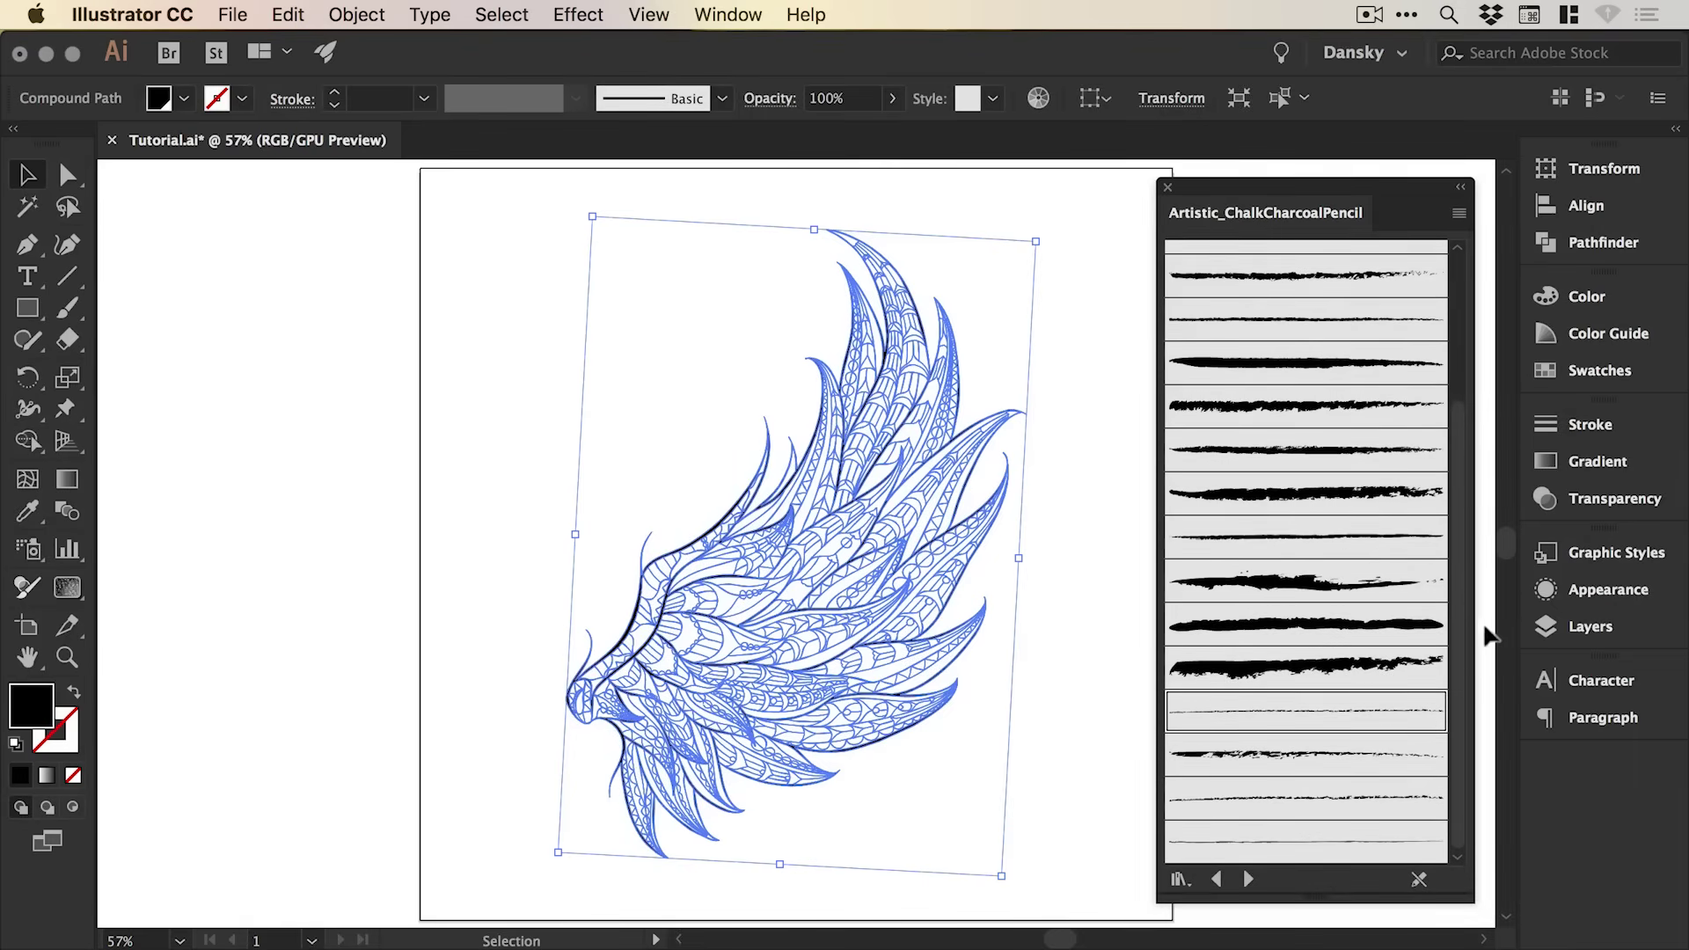
scroll(1461, 587, "up", 5)
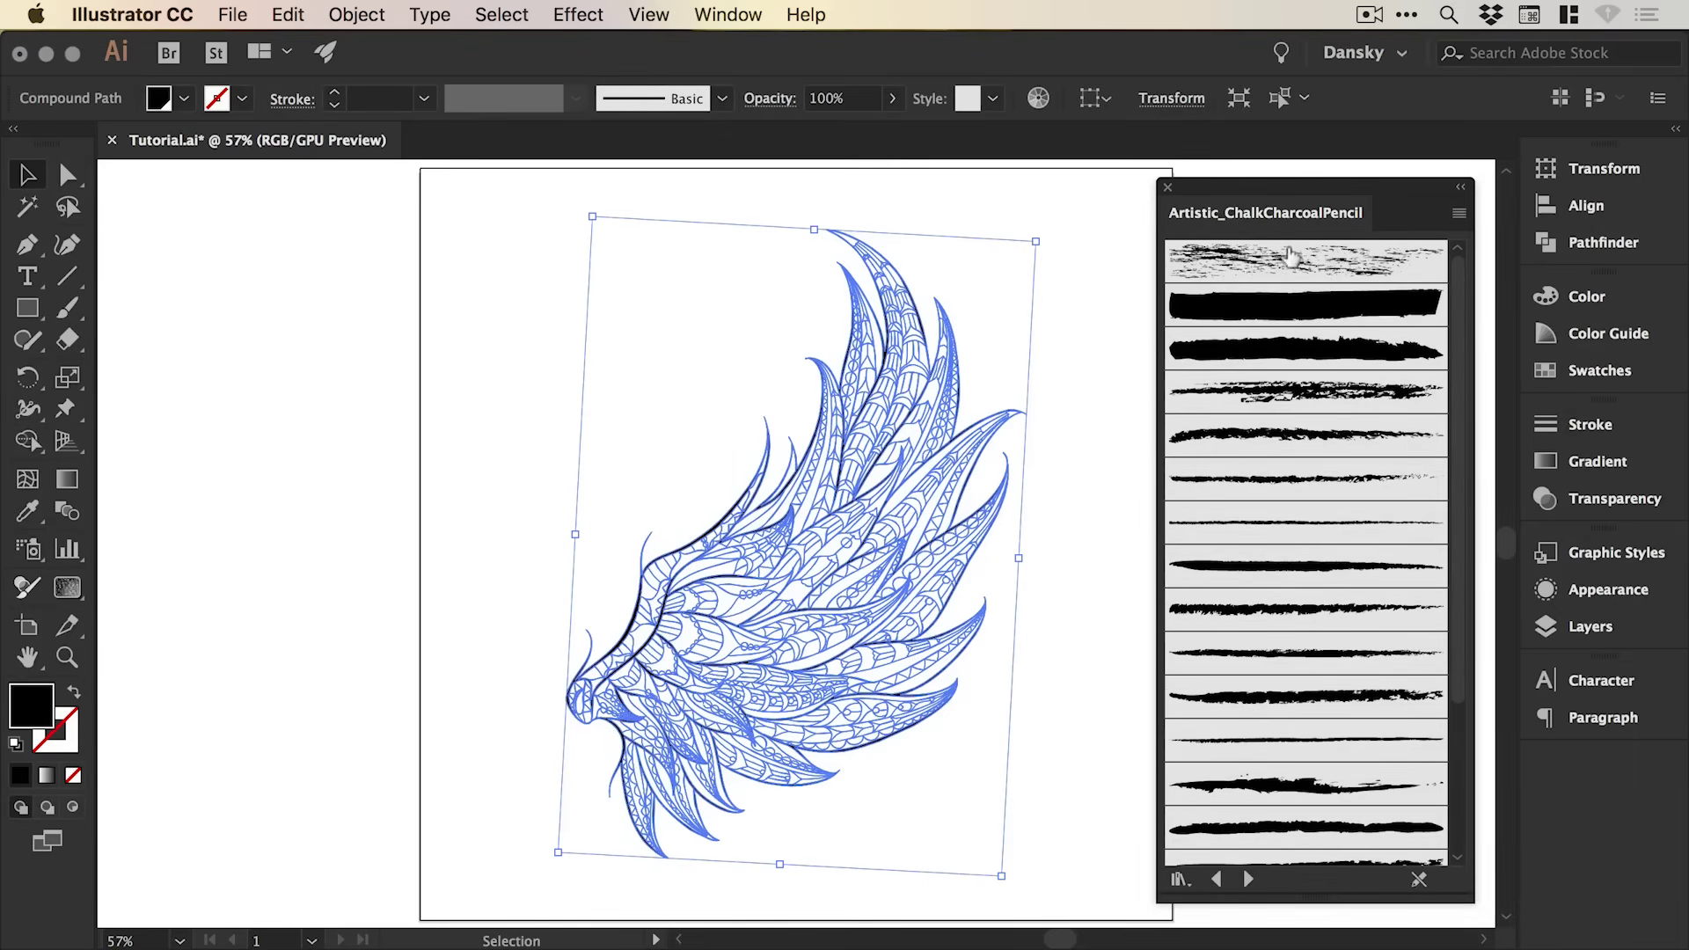
scroll(1452, 646, "down", 5)
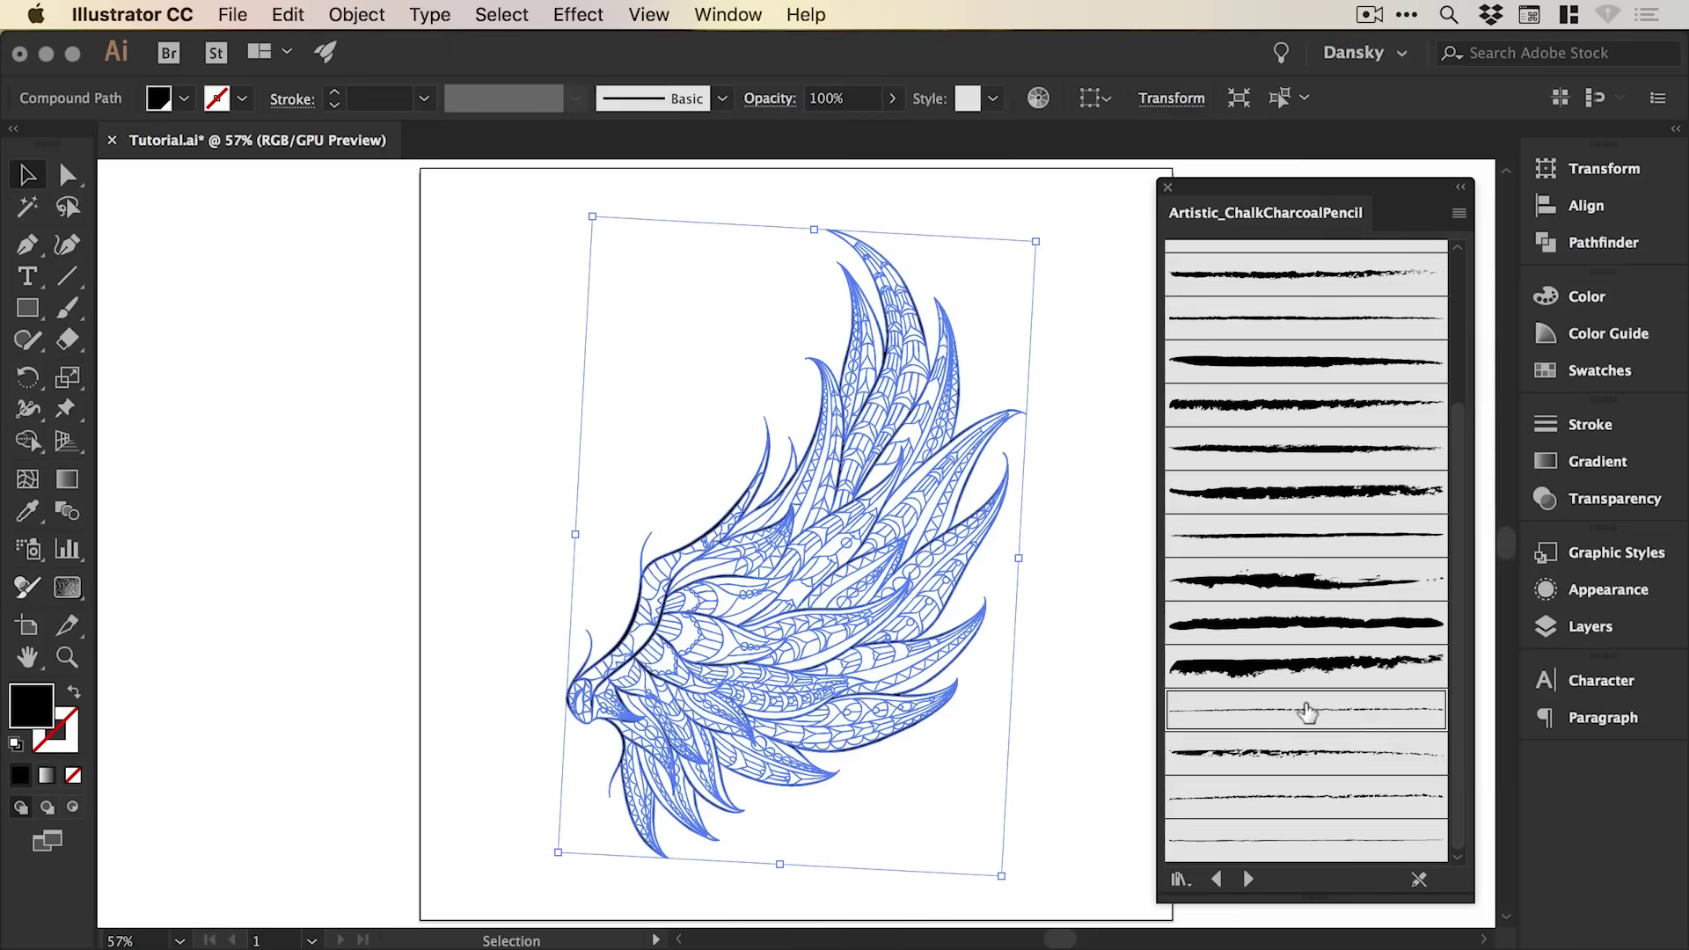
- Apply the thin Pencil art brush to the wing, stroke it black, and close the library
left_click(1308, 713)
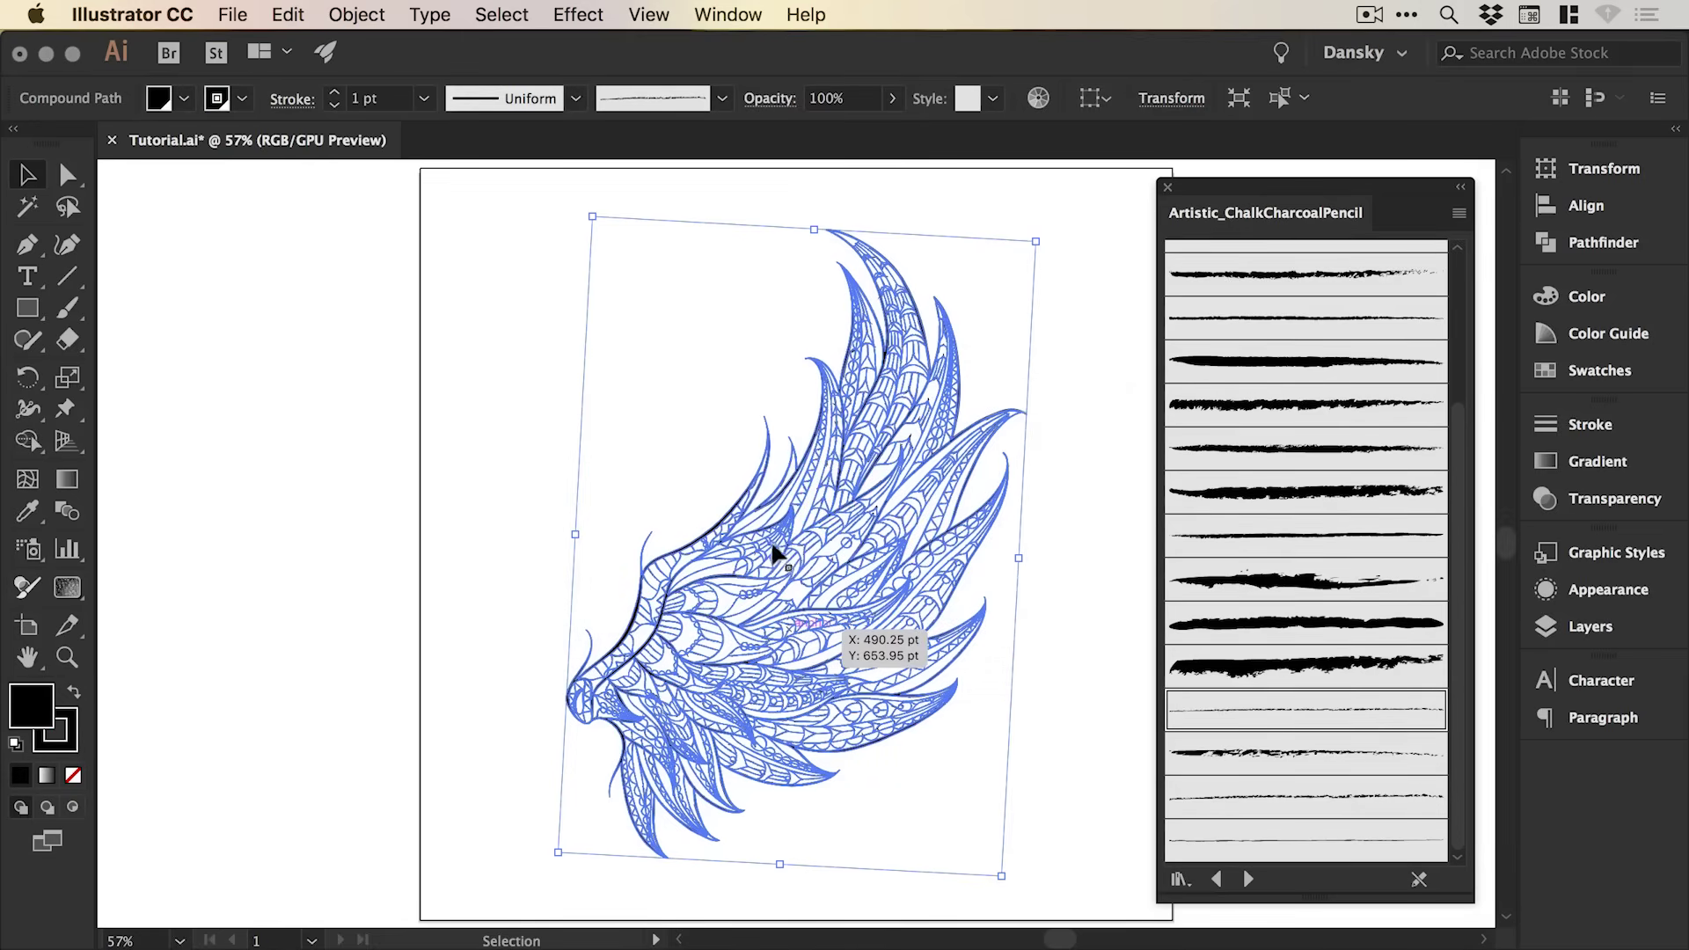
left_click(73, 730)
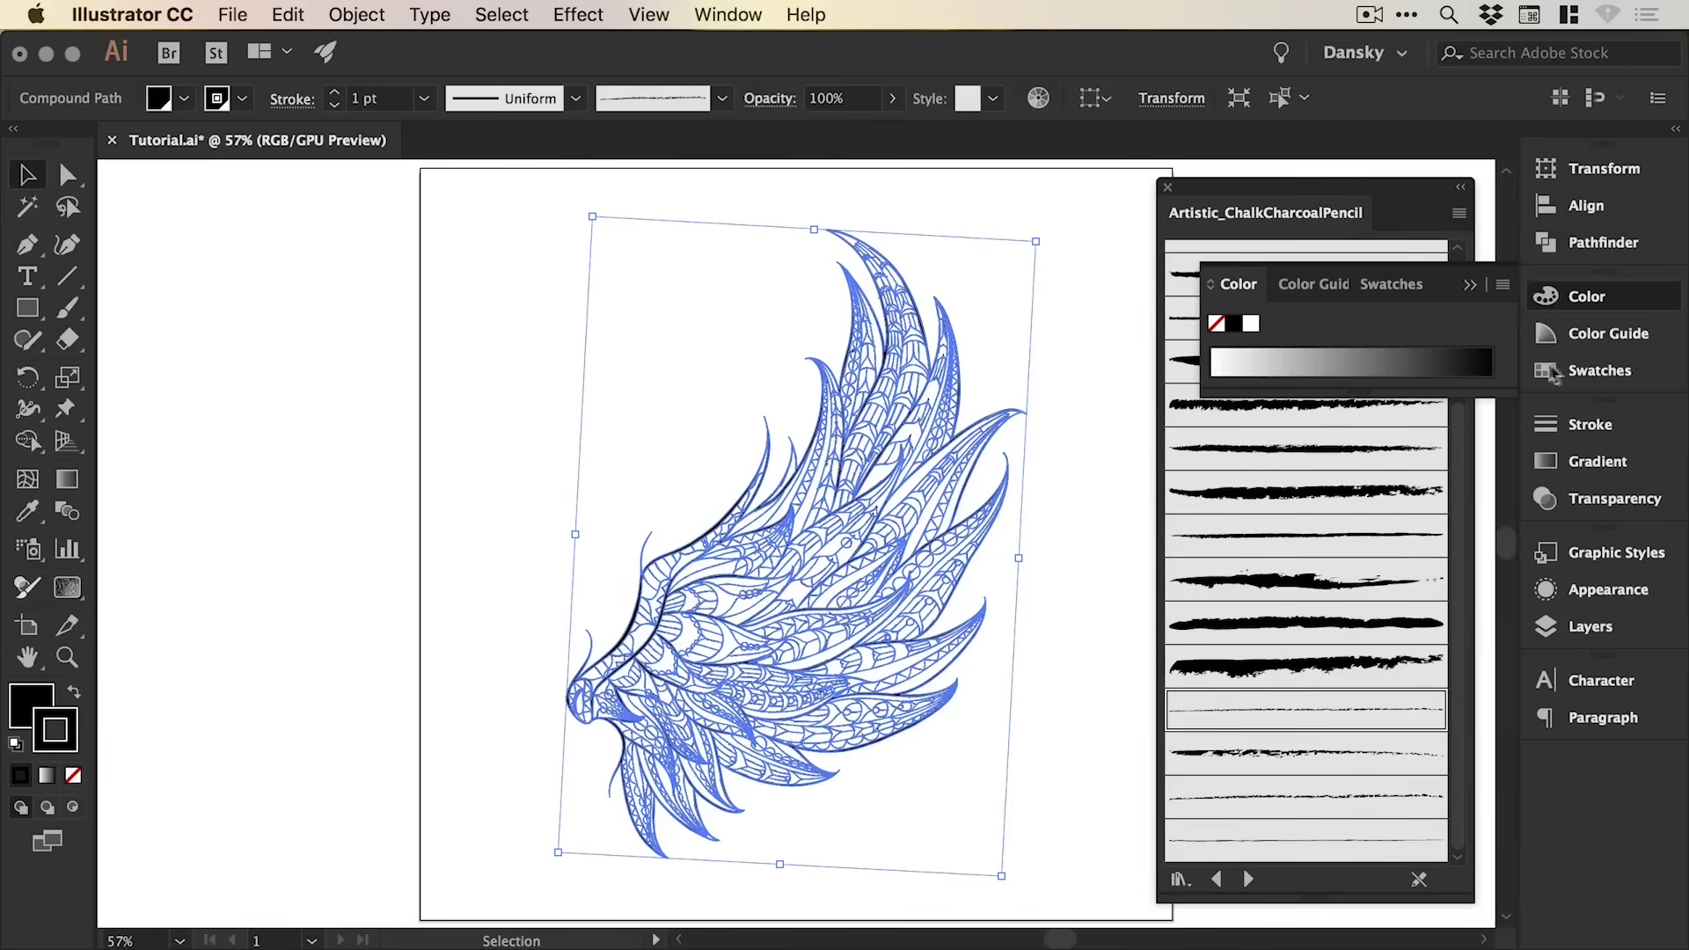
left_click(1588, 371)
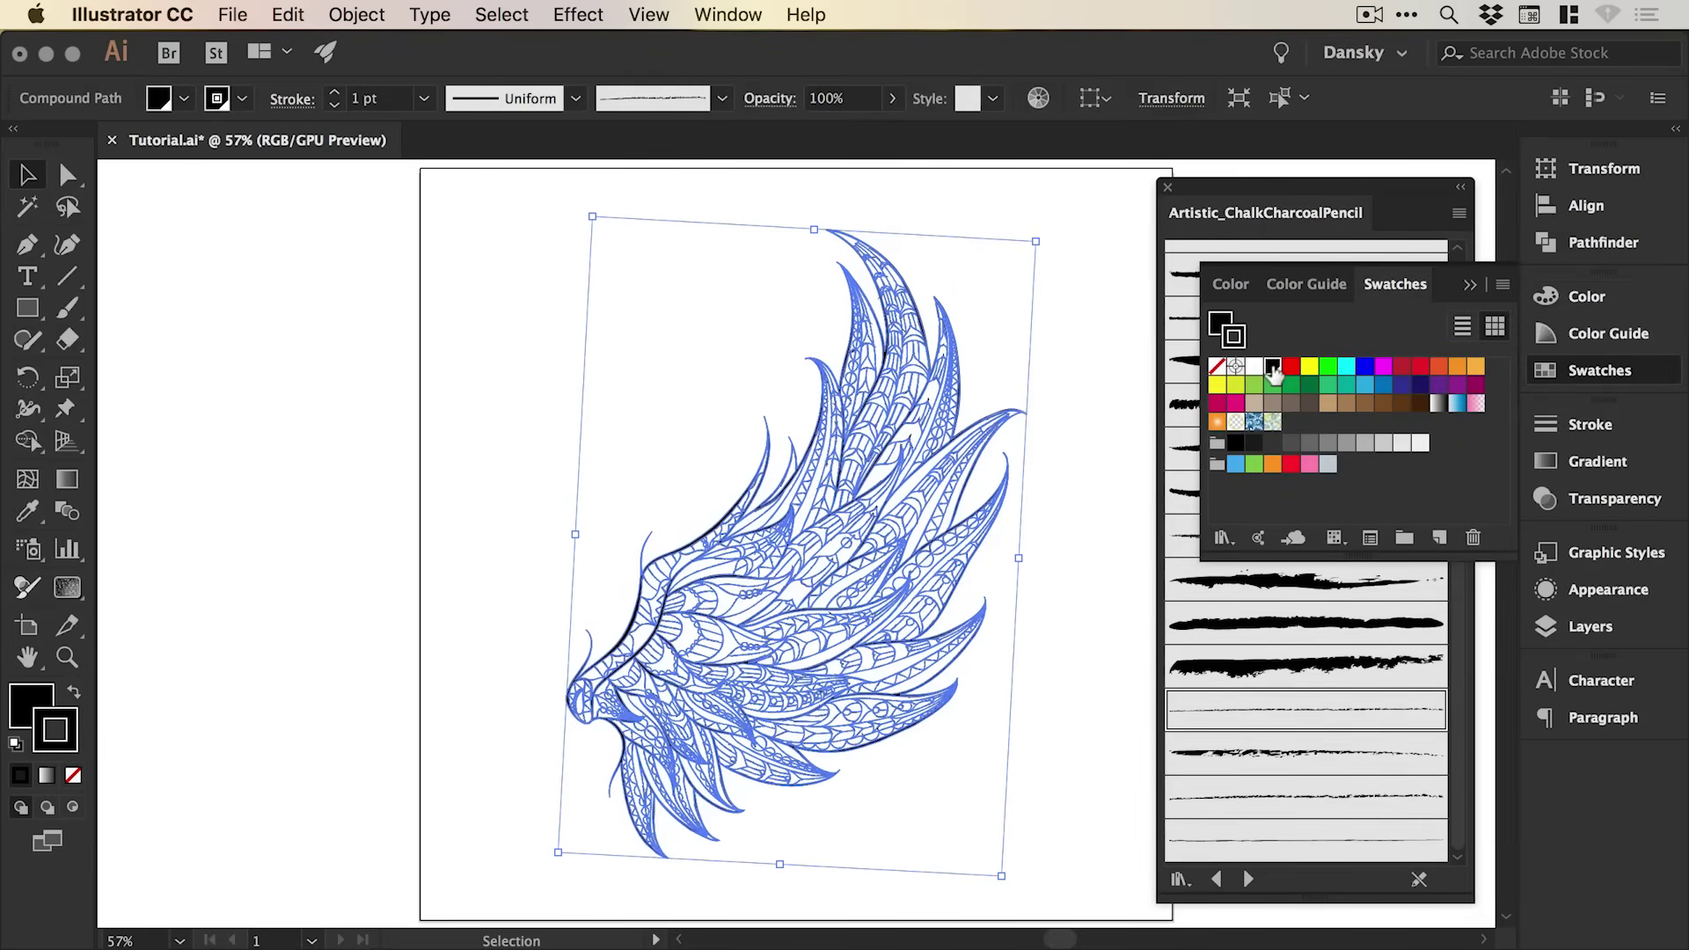
left_click(1273, 367)
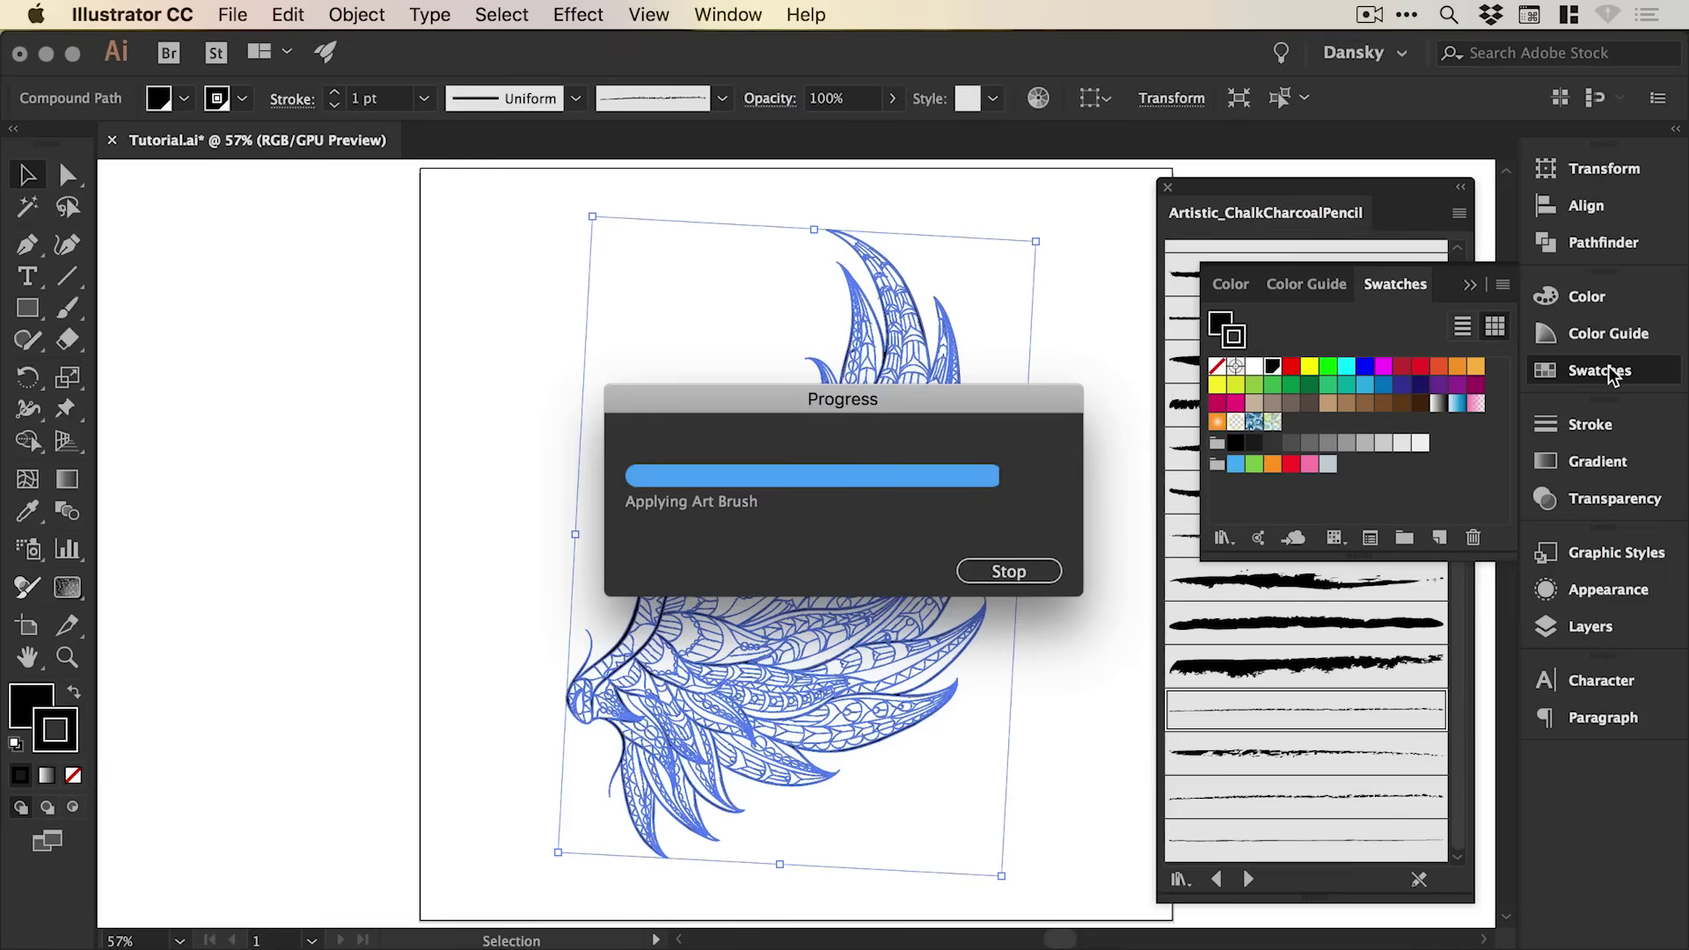
left_click(1614, 374)
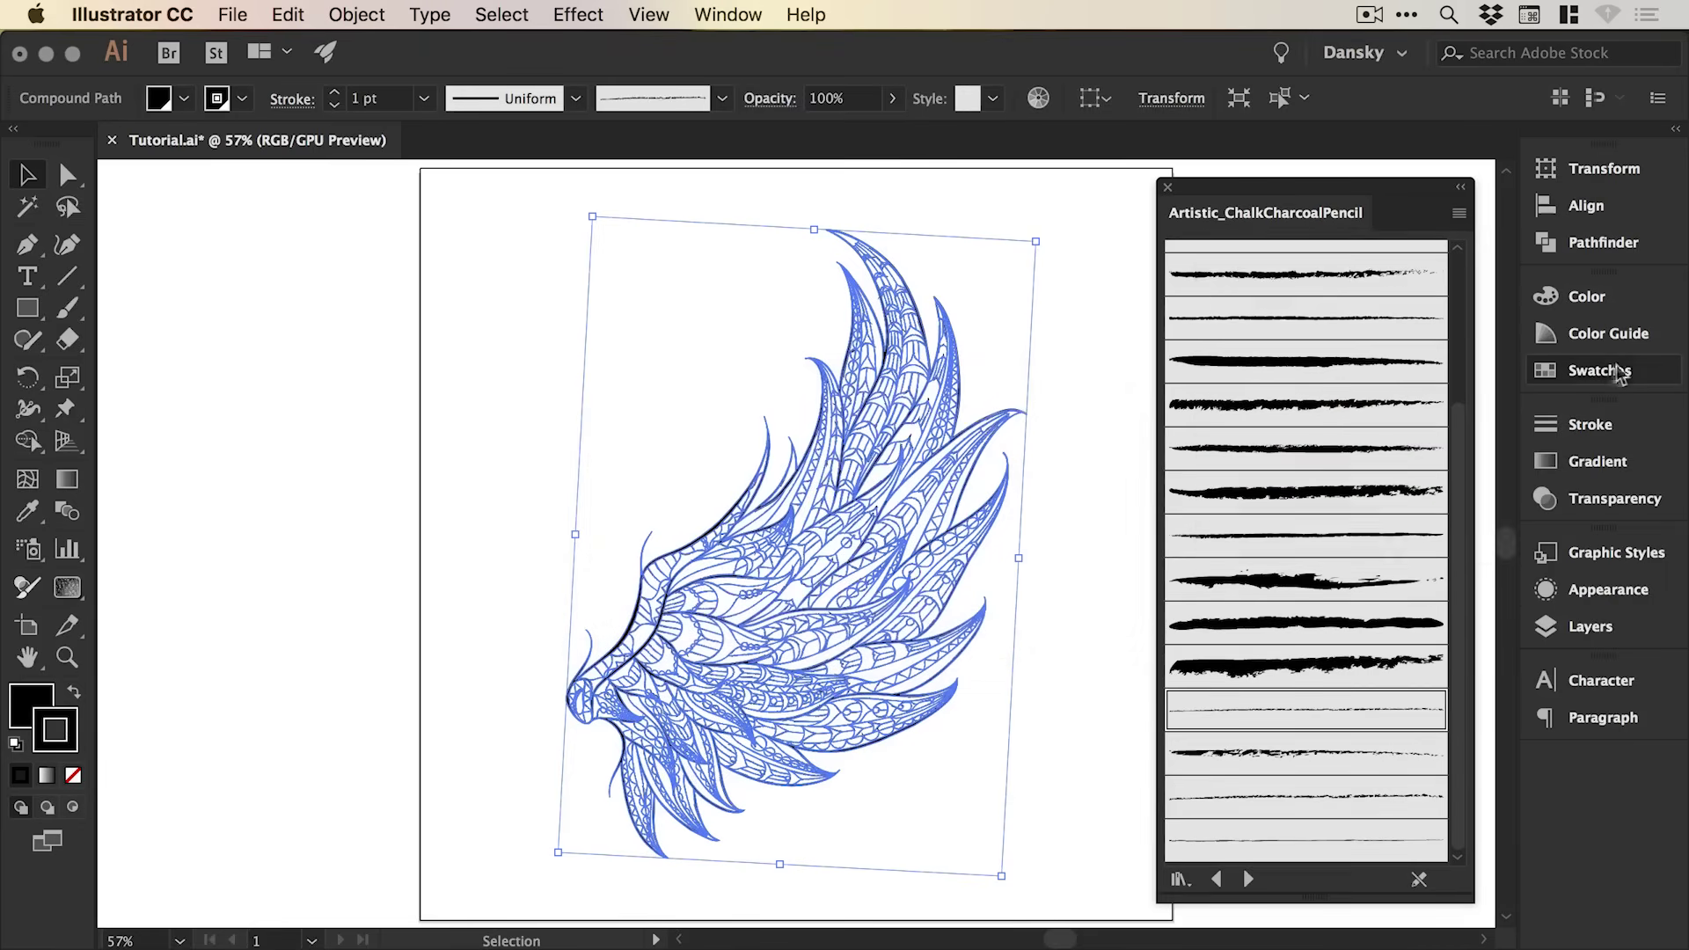
left_click(1169, 188)
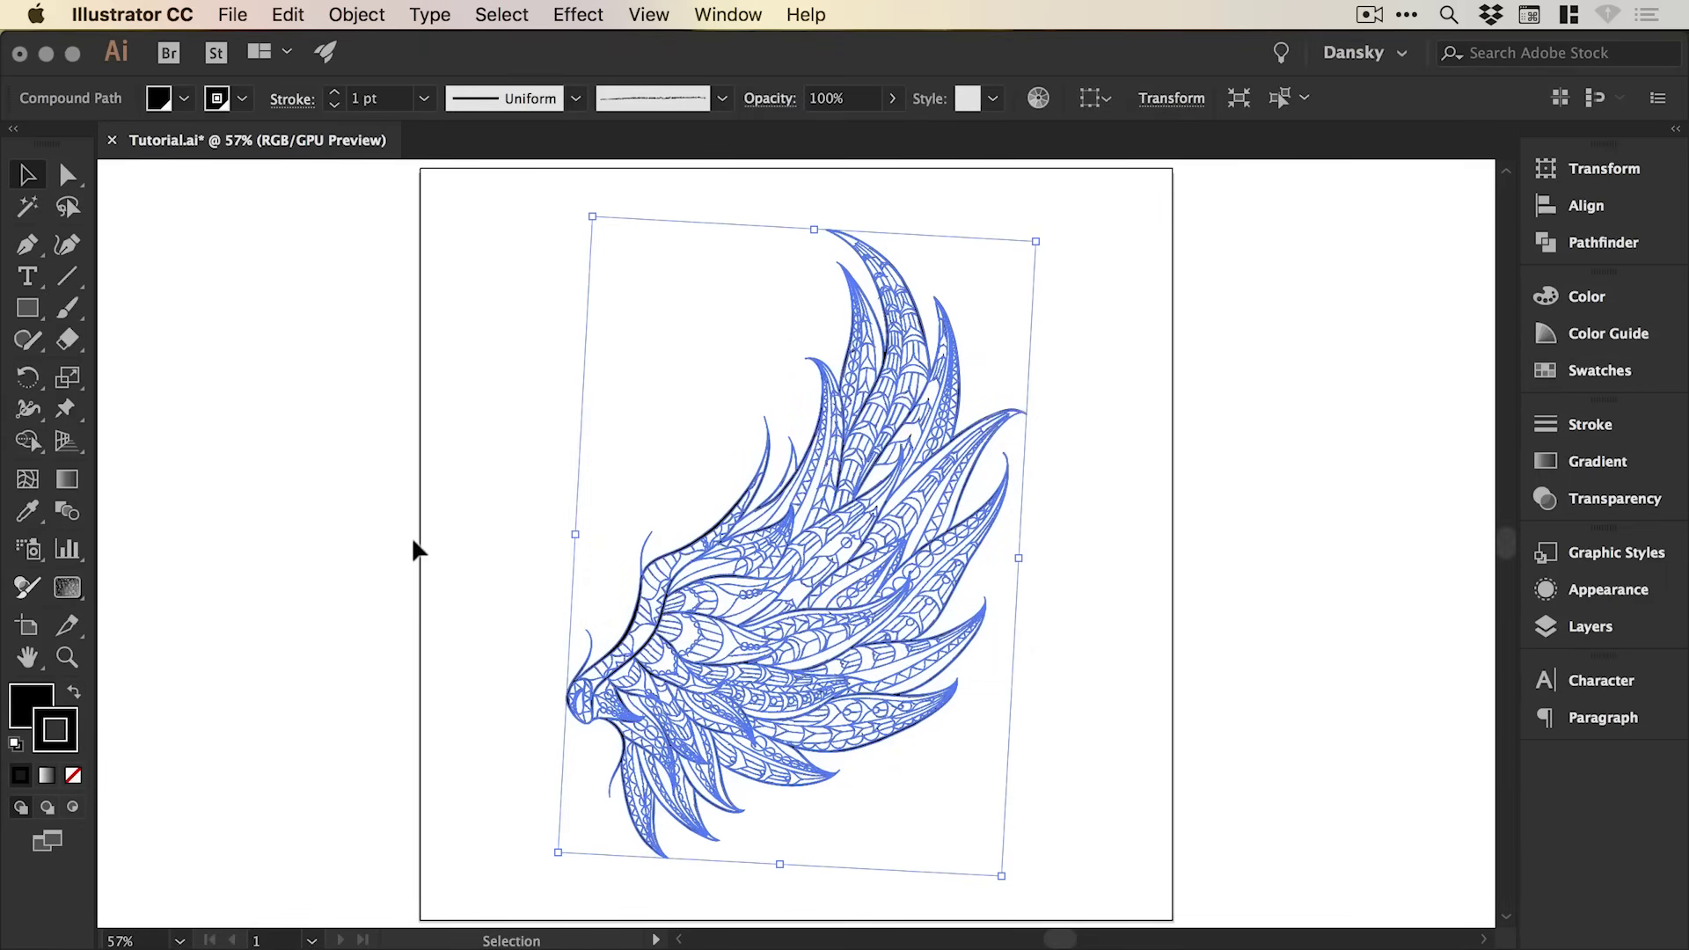
- Deselect the wing and zoom in on its feathers
left_click(472, 532)
key("z")
left_click_drag(453, 510, 1092, 761)
key("v")
left_click_drag(1227, 588, 1210, 558)
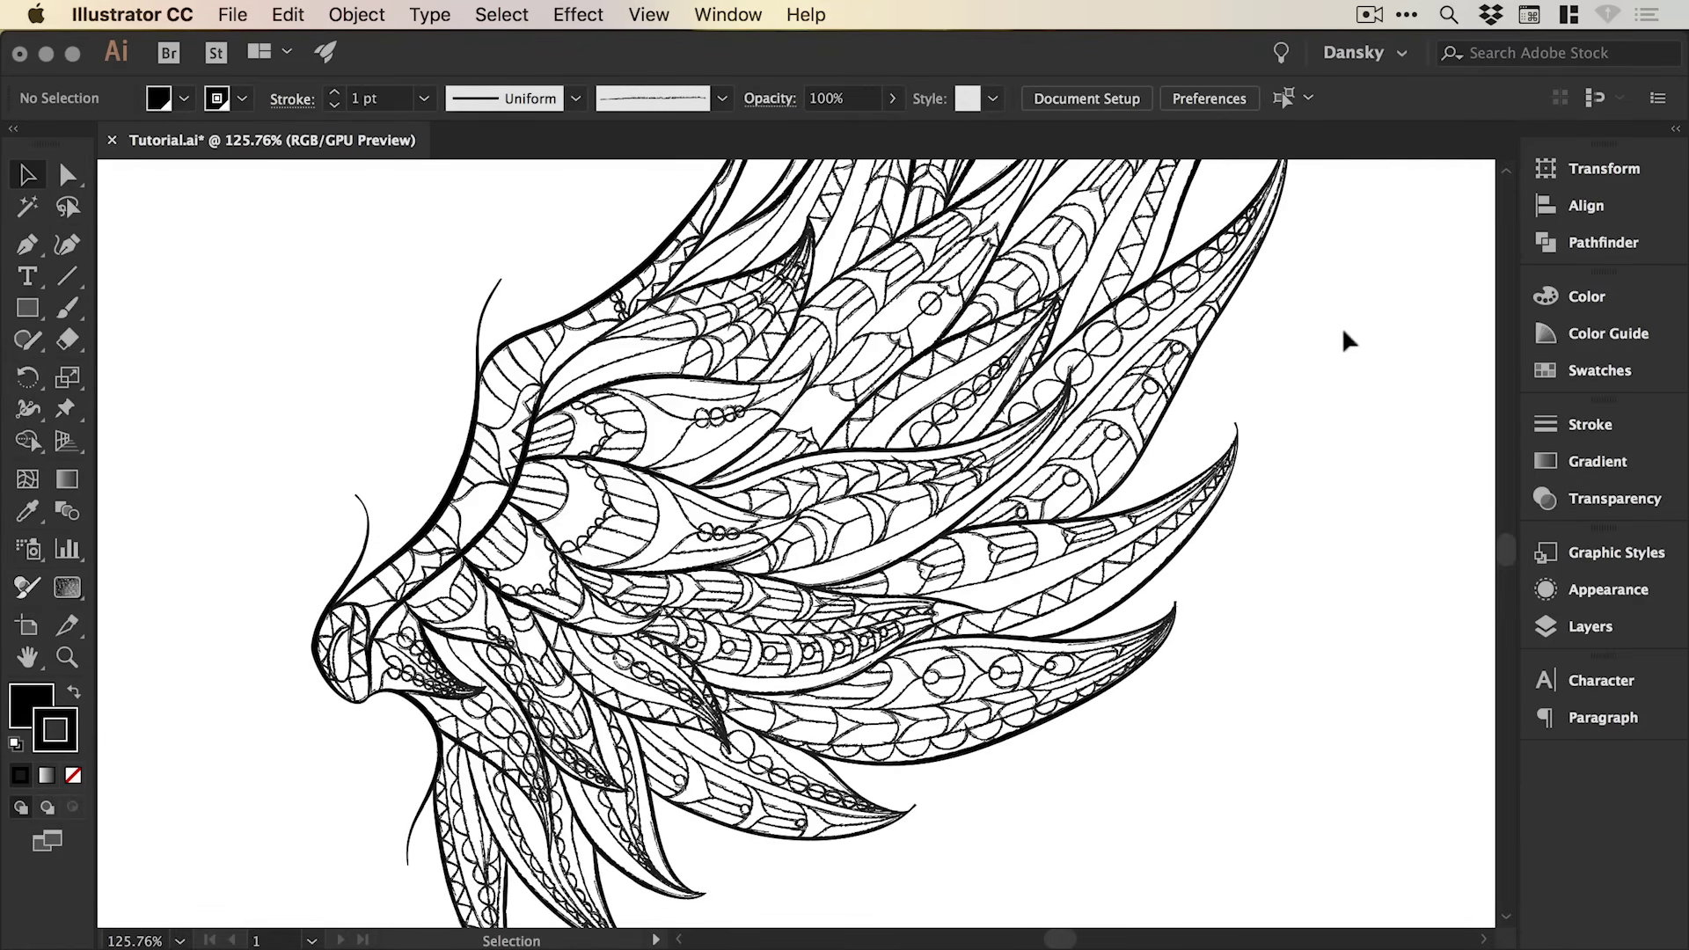
- Set the wing's stroke weight to 0.75 pt, then deselect it
left_click(1031, 465)
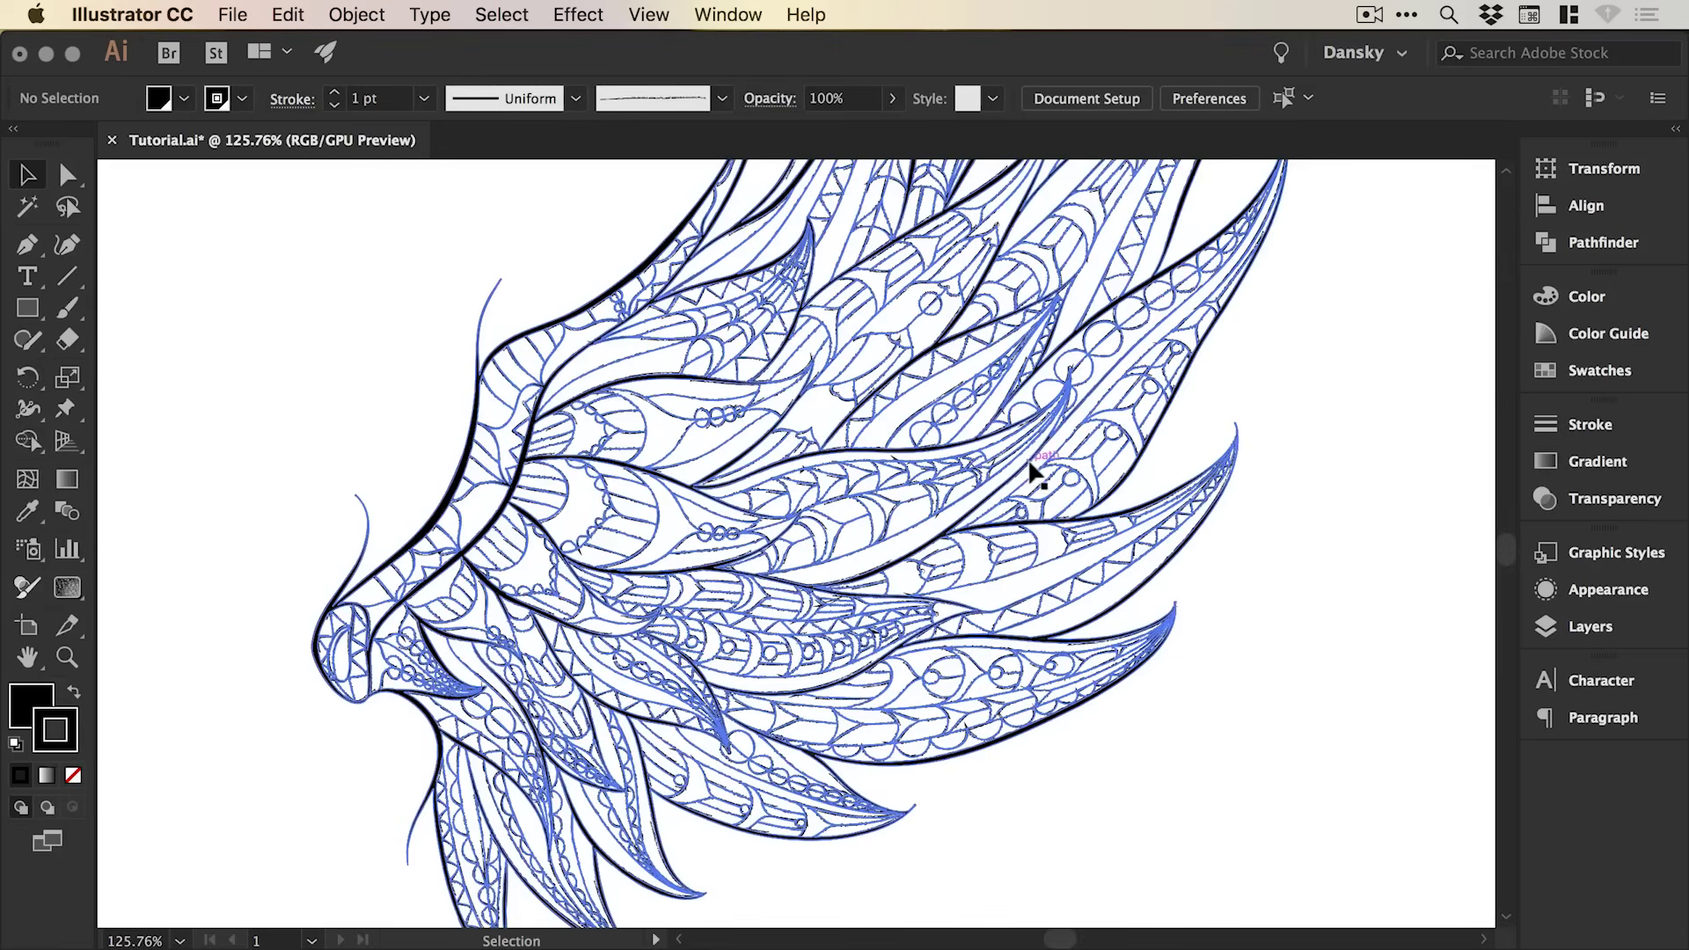
left_click(1596, 426)
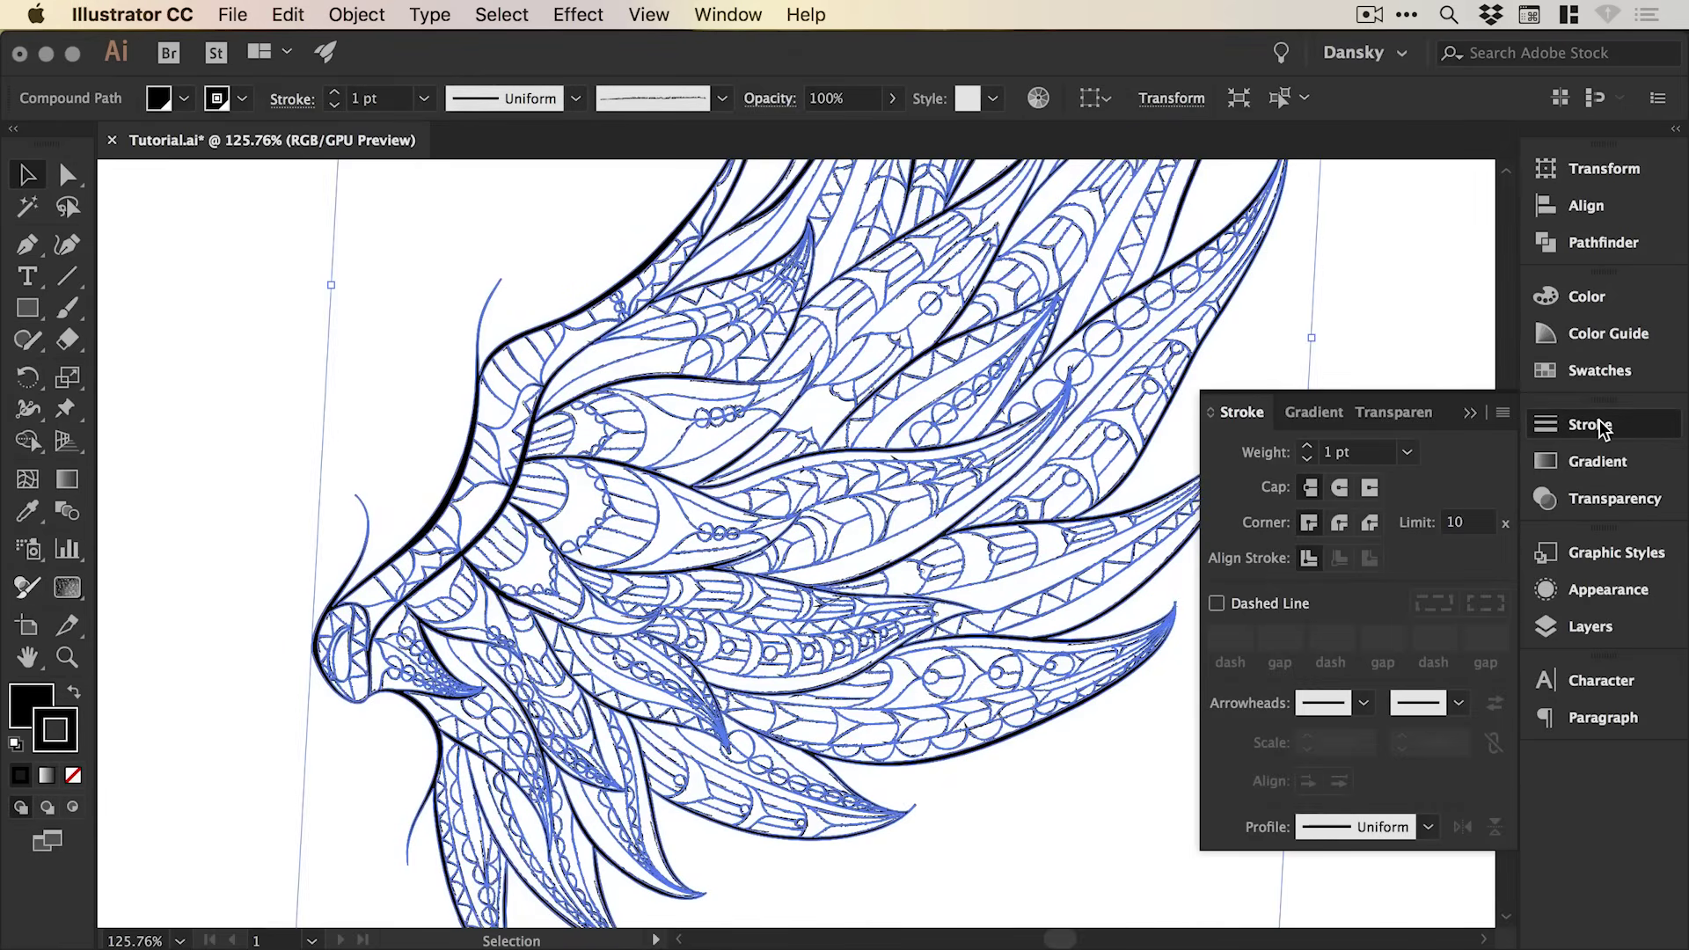
left_click(1370, 454)
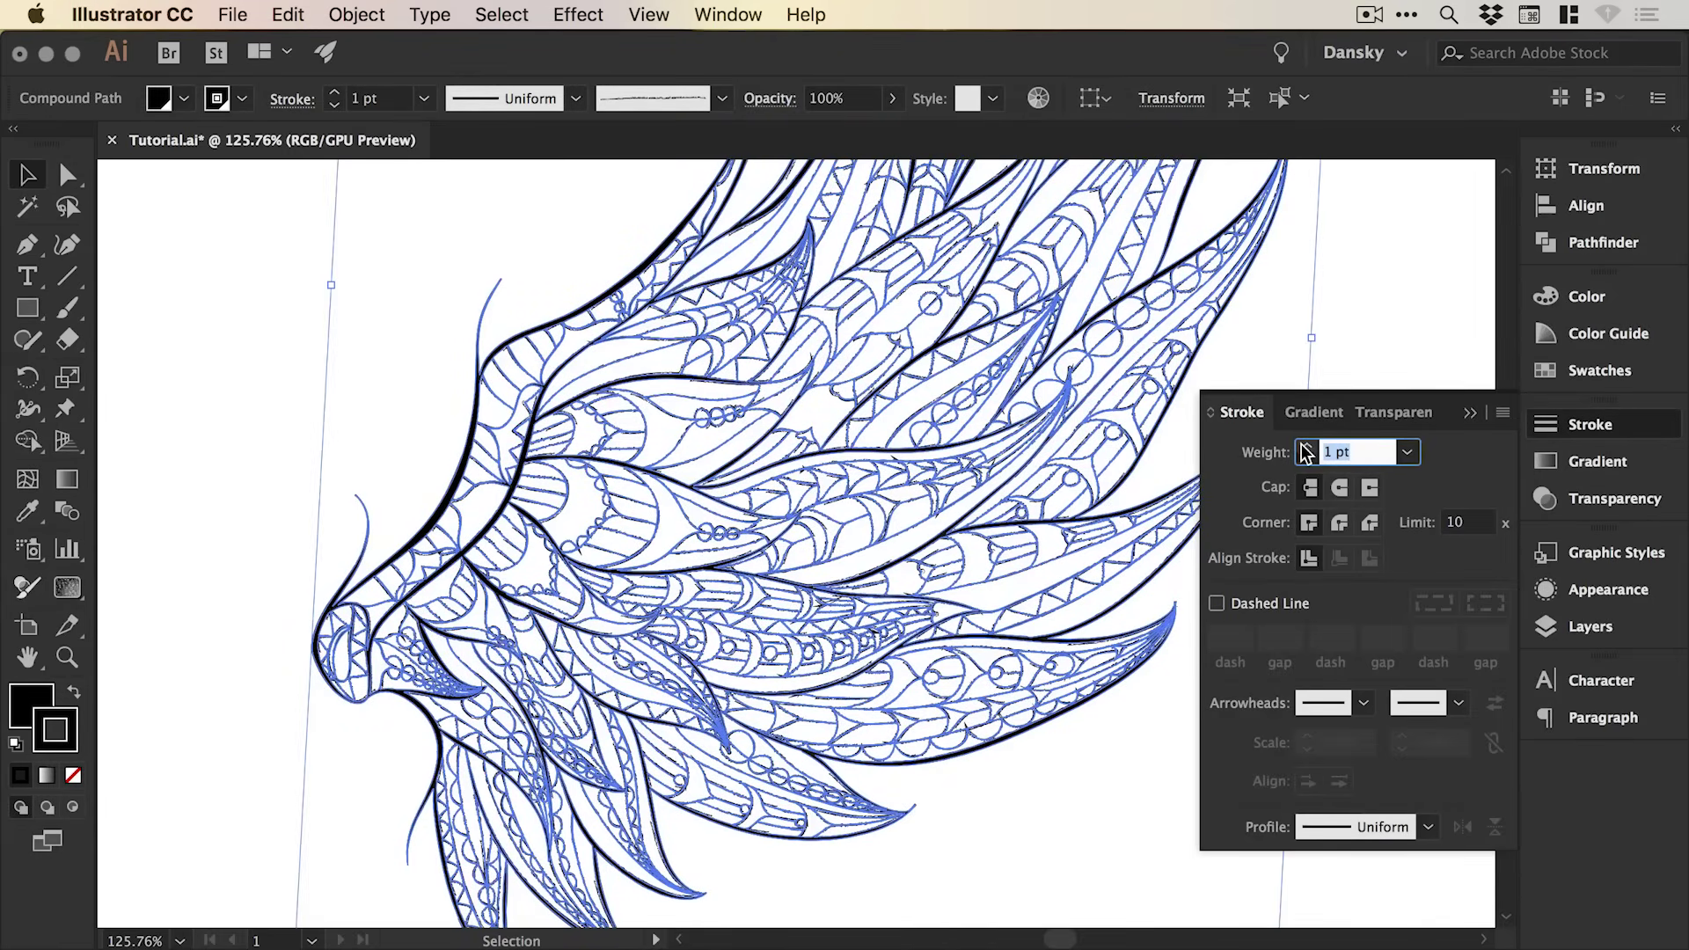
type("0.75")
key("Return")
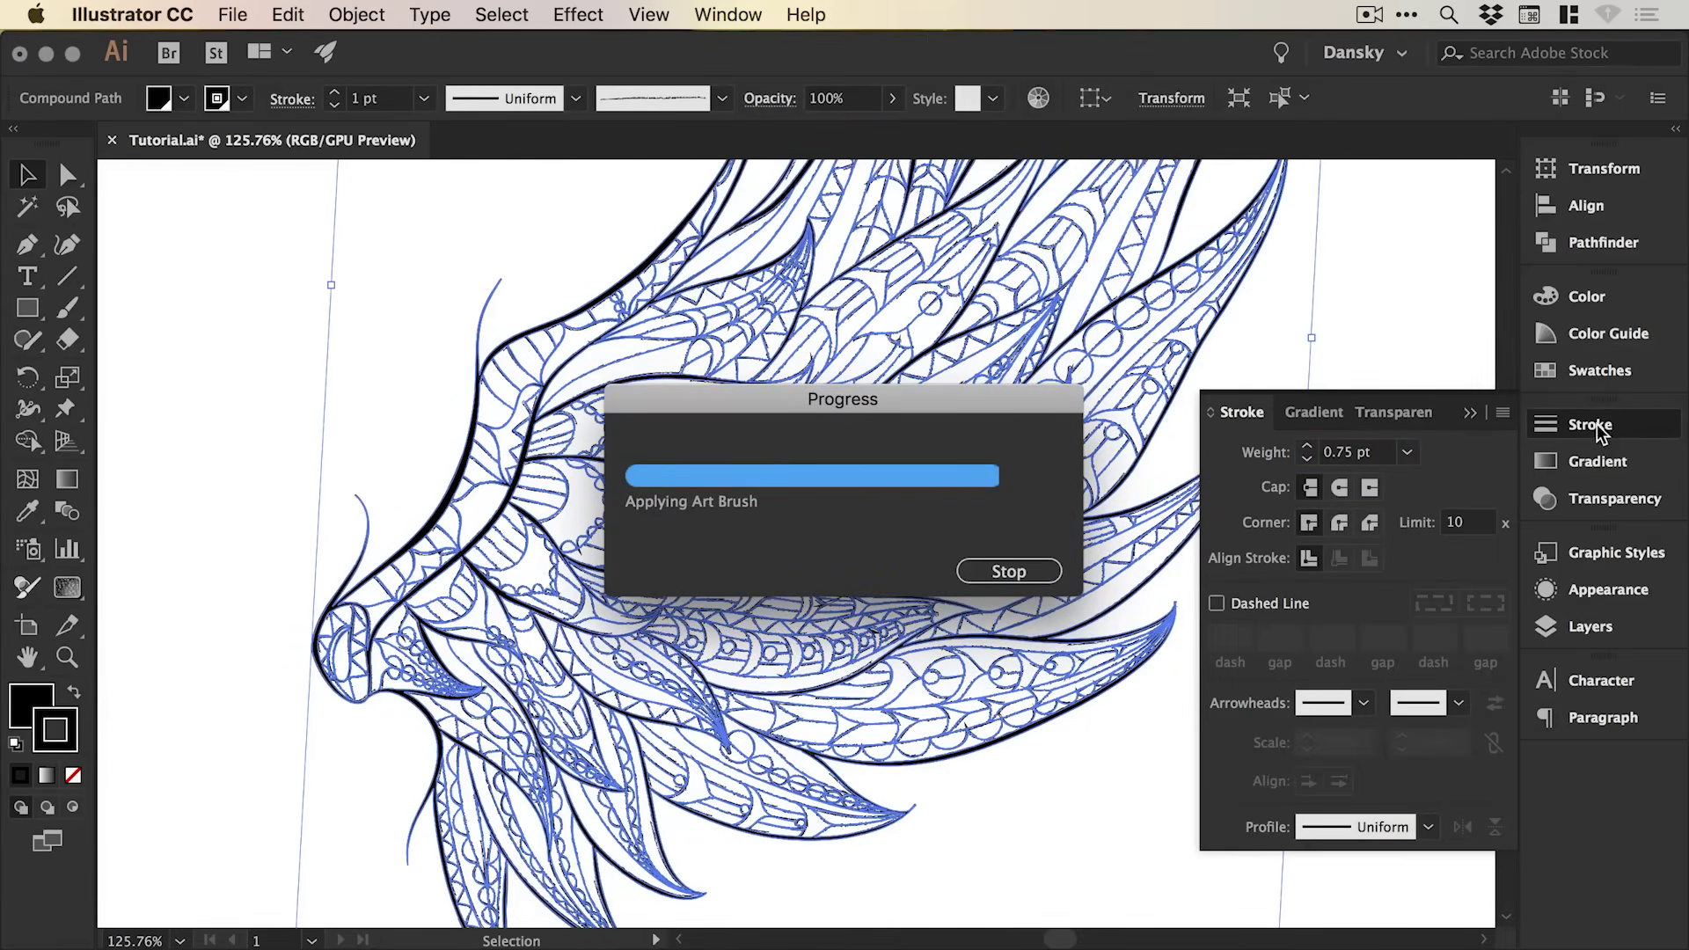
left_click(1599, 424)
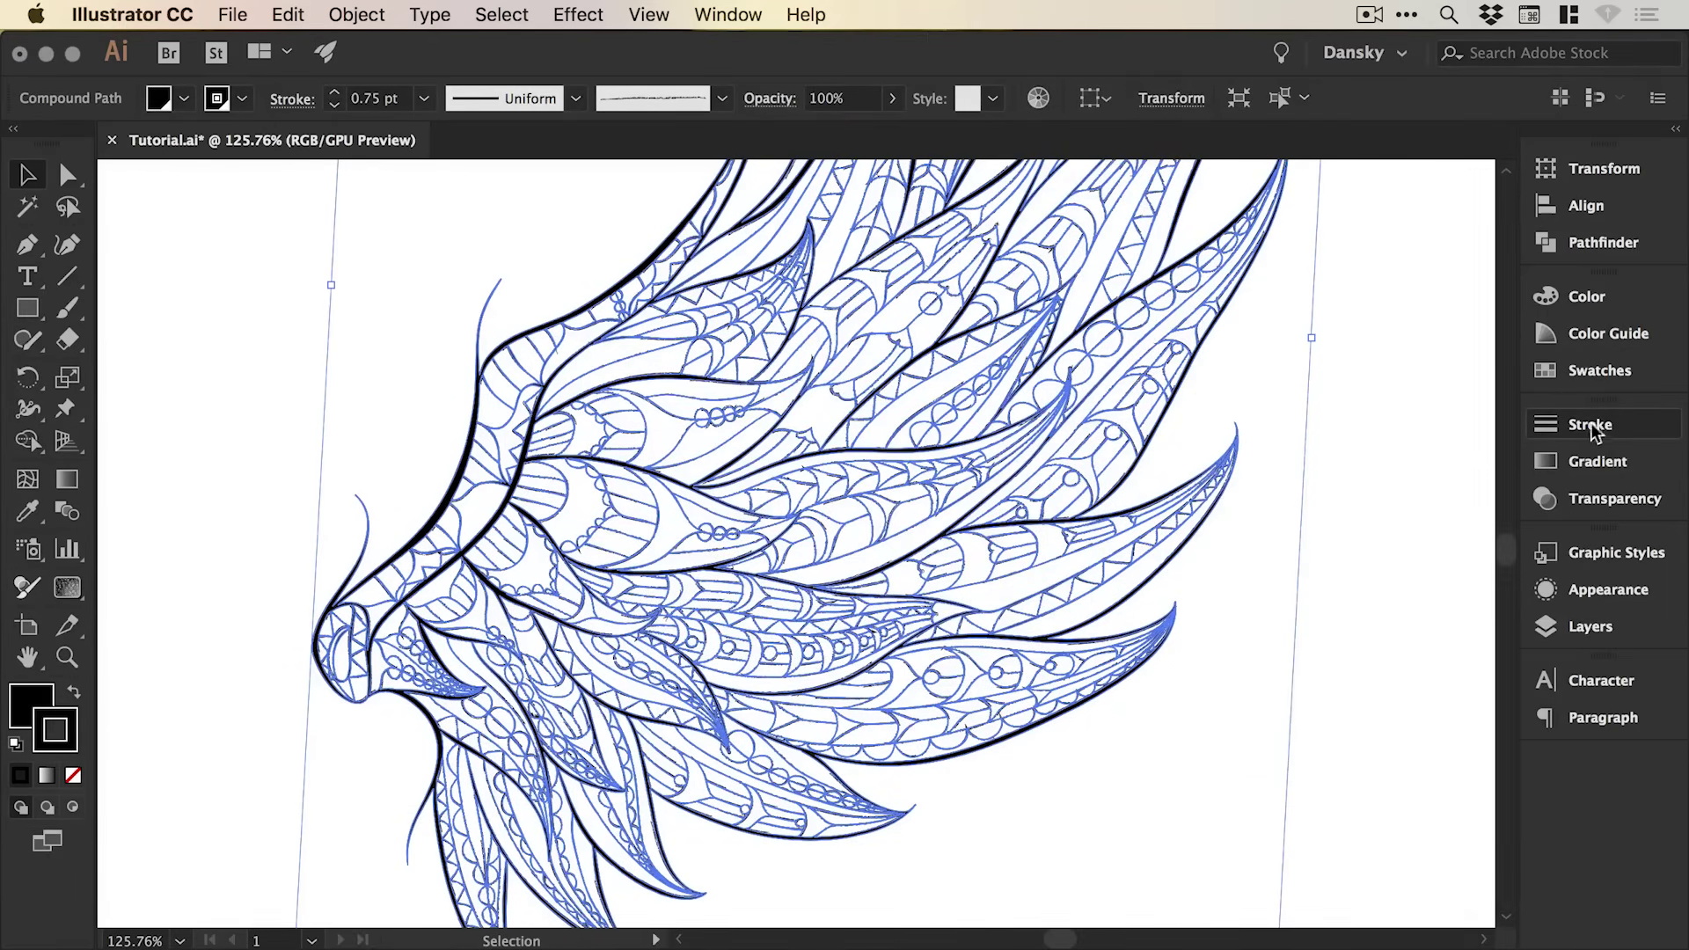
left_click(1444, 464)
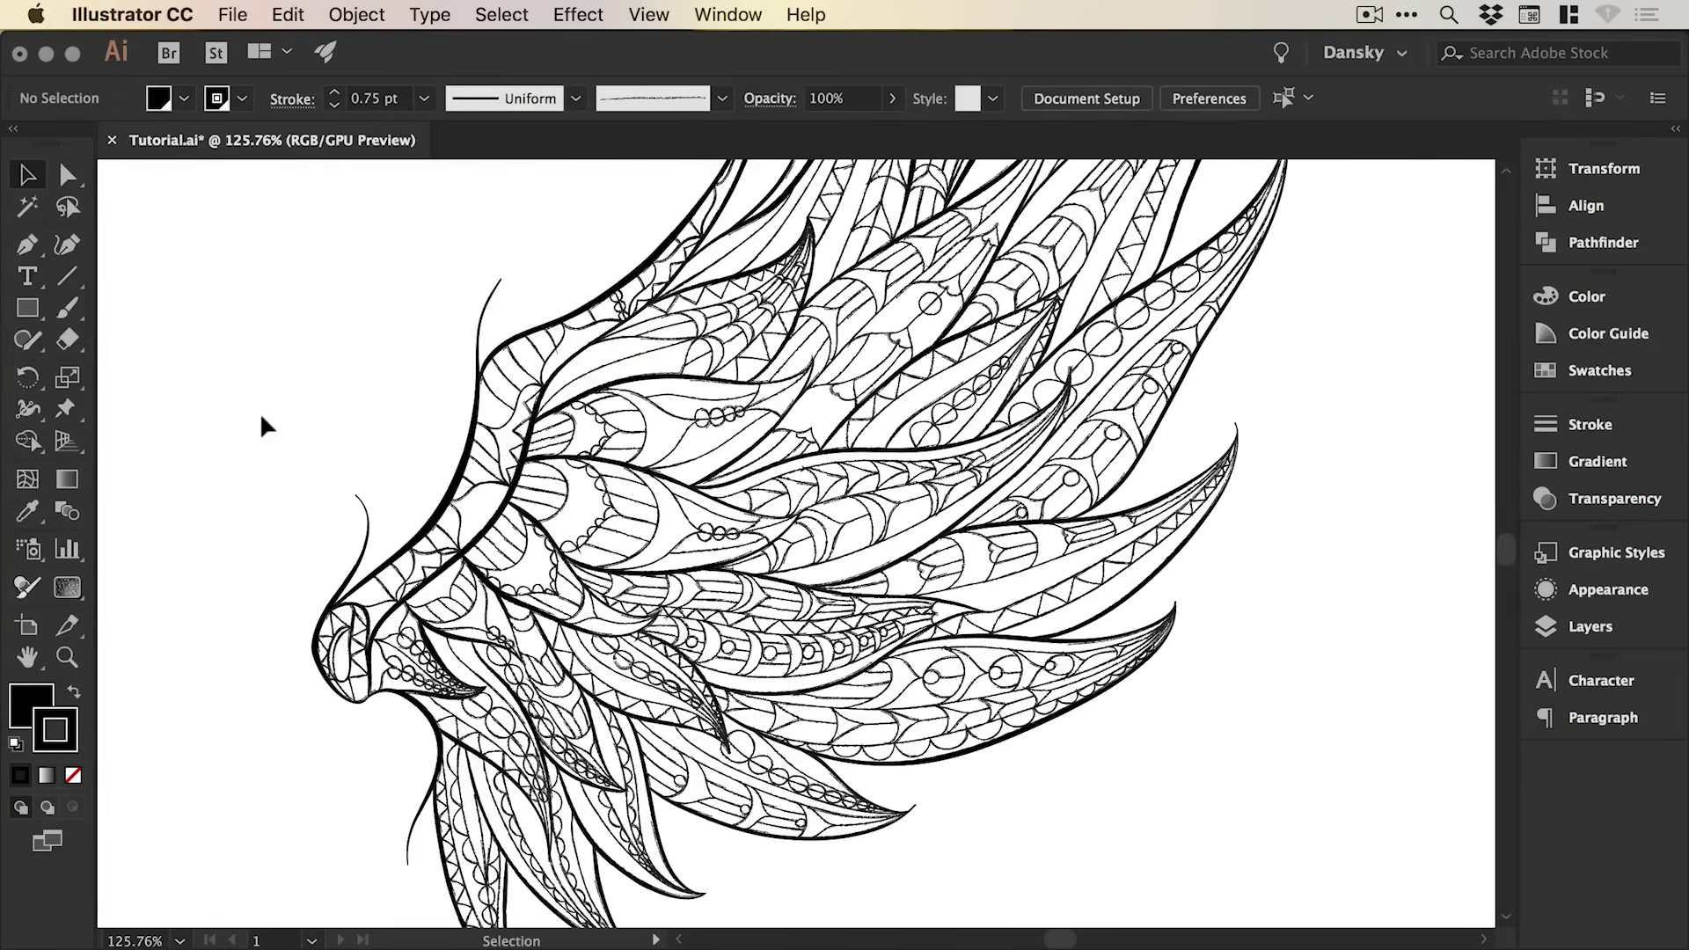
- Change the Black swatch to dark grey RGB 60, 60, 60 with Preview on
left_click(1607, 371)
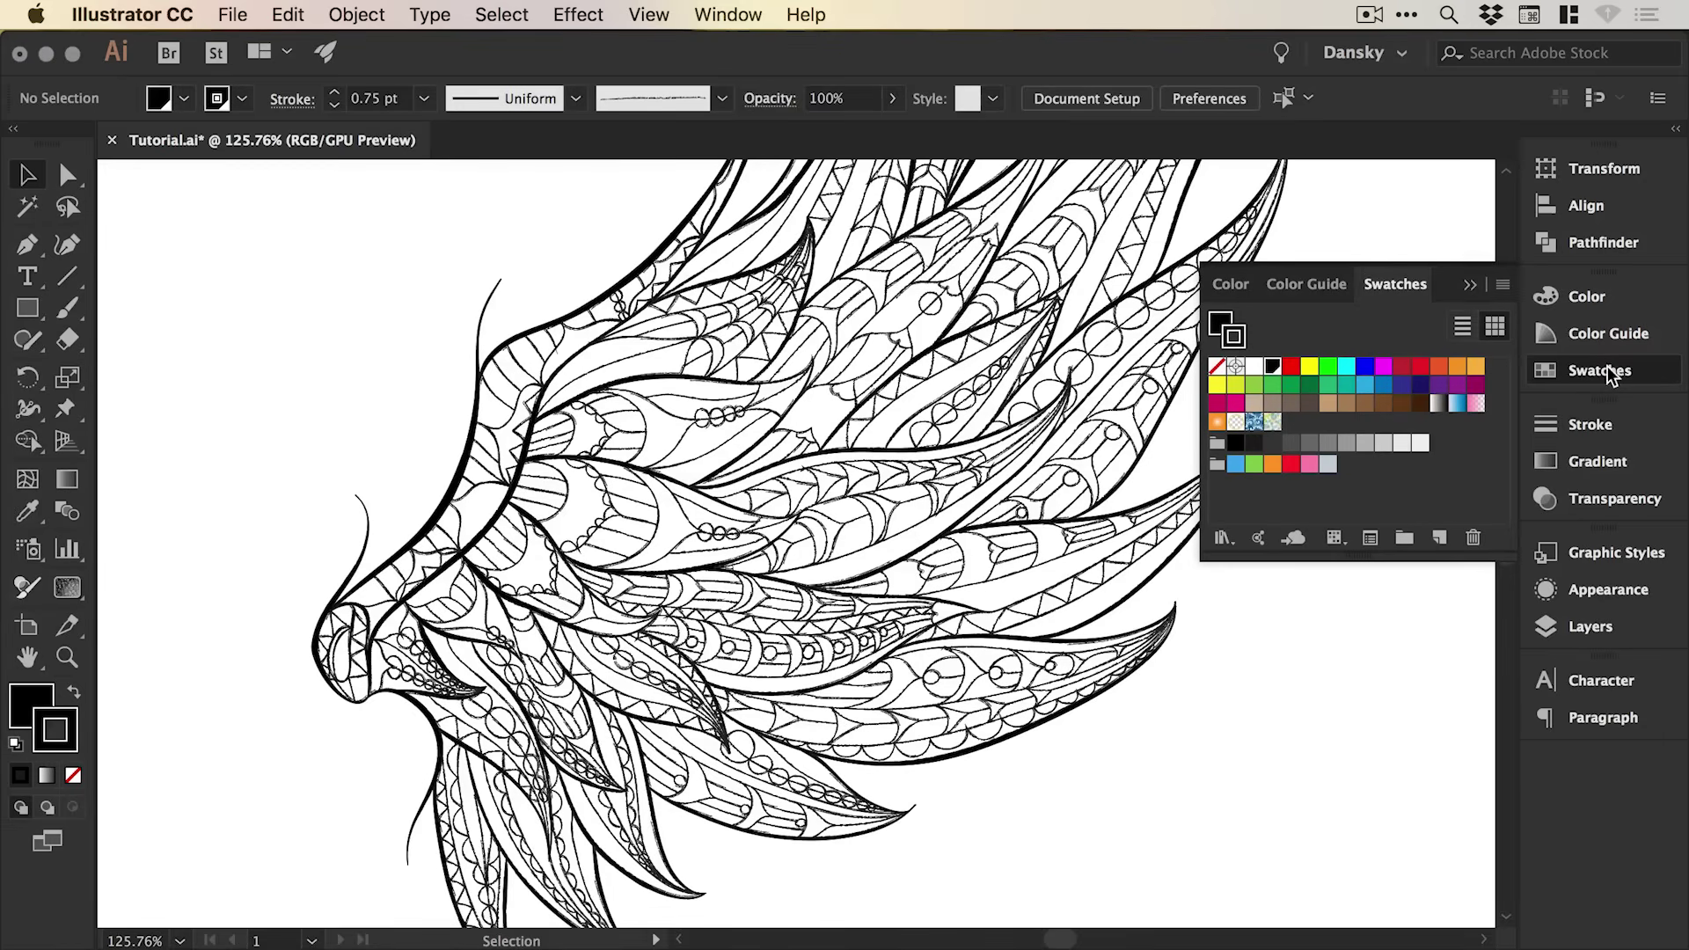
double_click(1272, 367)
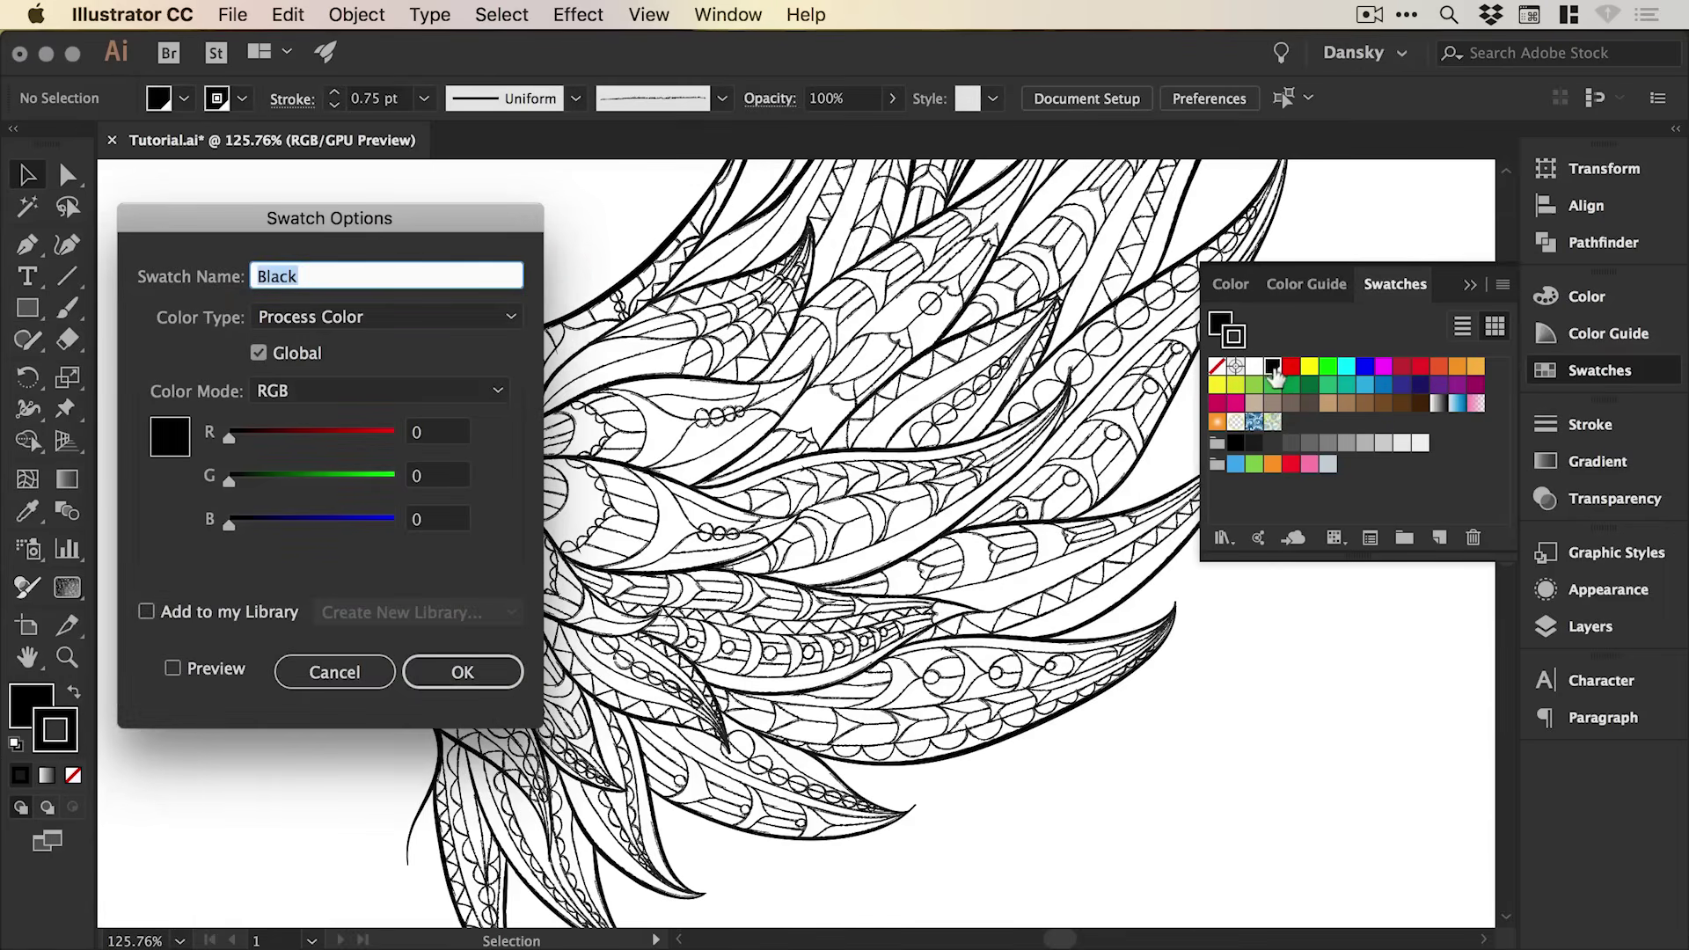
left_click_drag(382, 218, 372, 219)
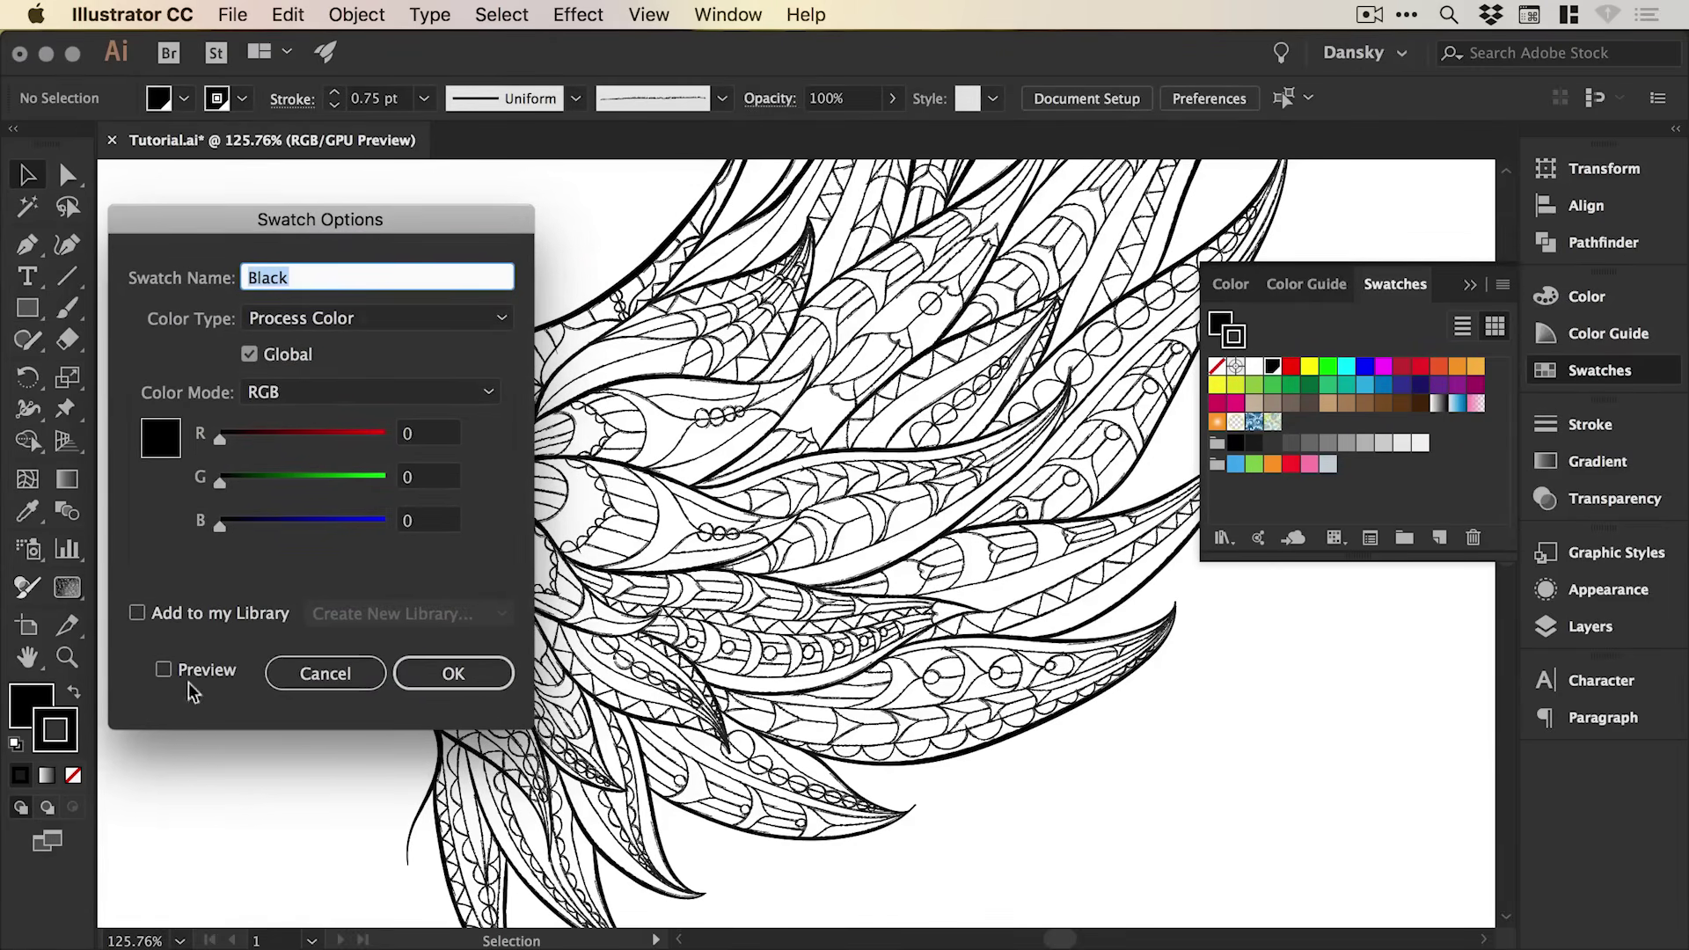
left_click_drag(250, 433, 259, 521)
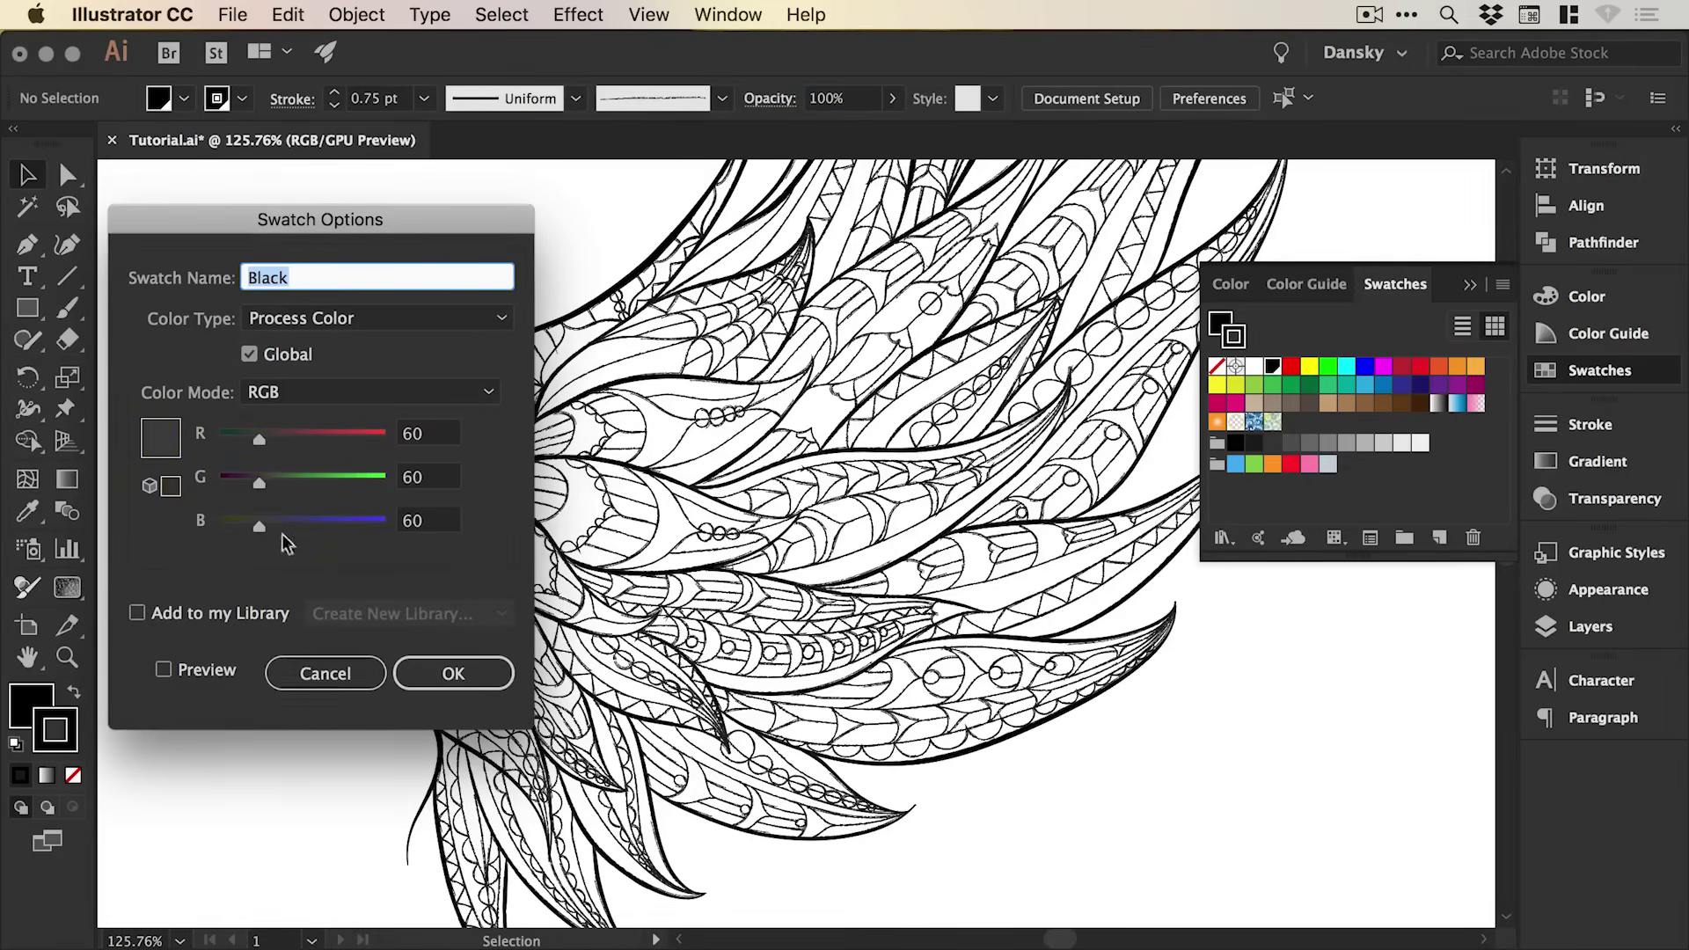
left_click(204, 673)
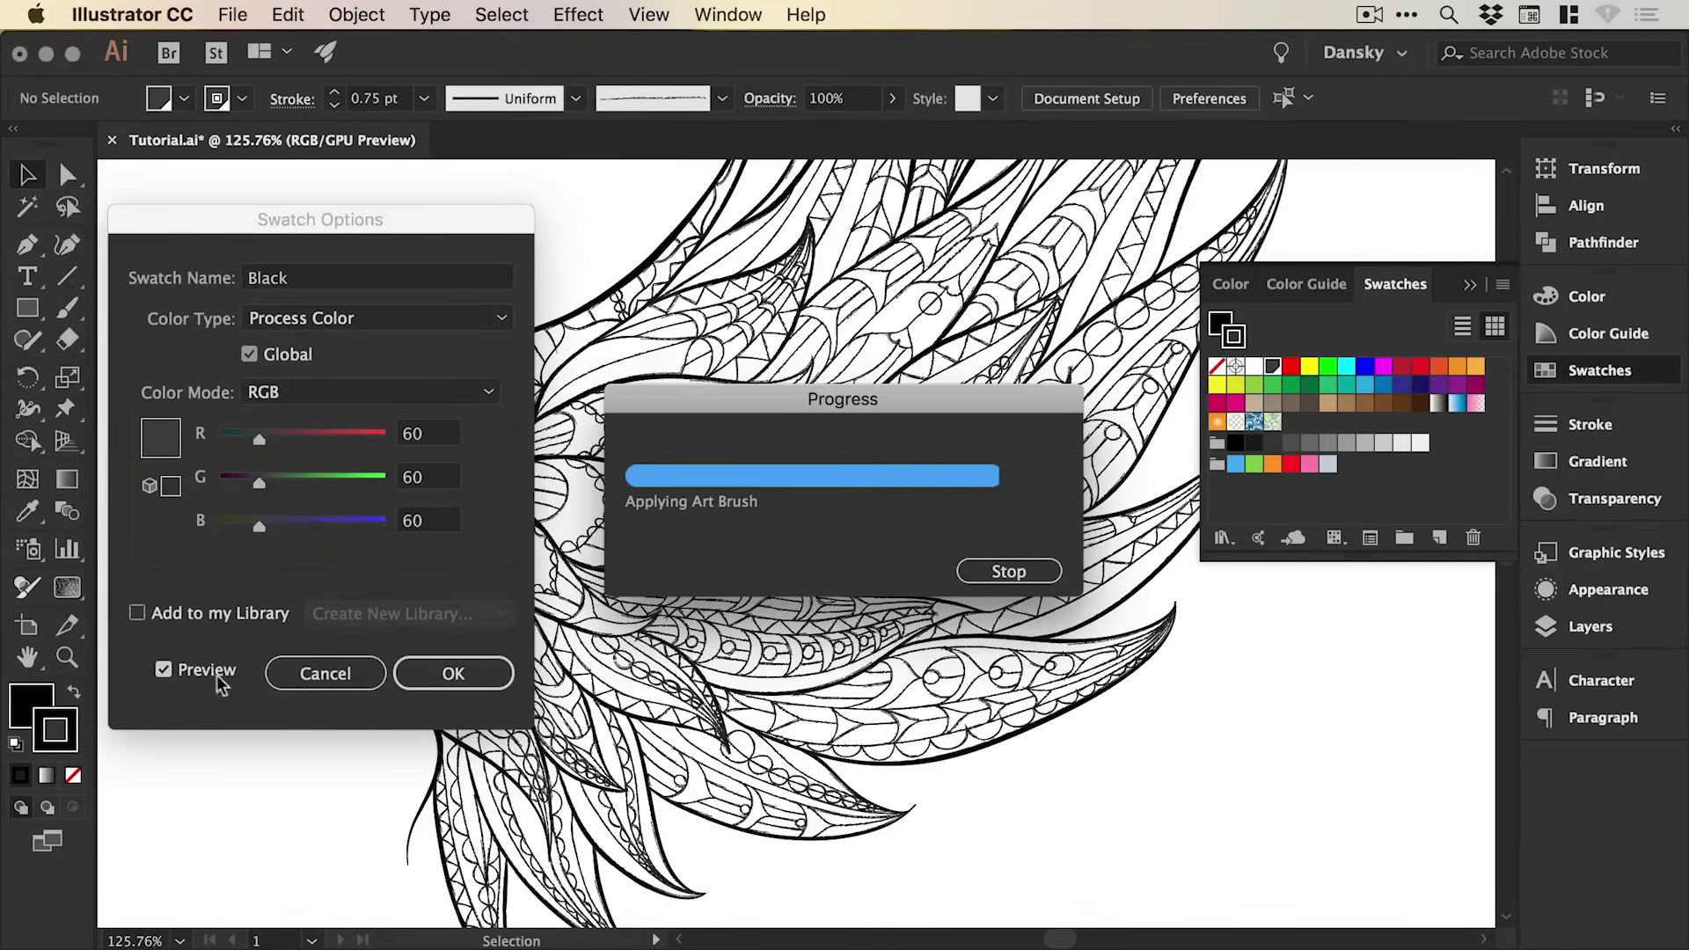
left_click(446, 676)
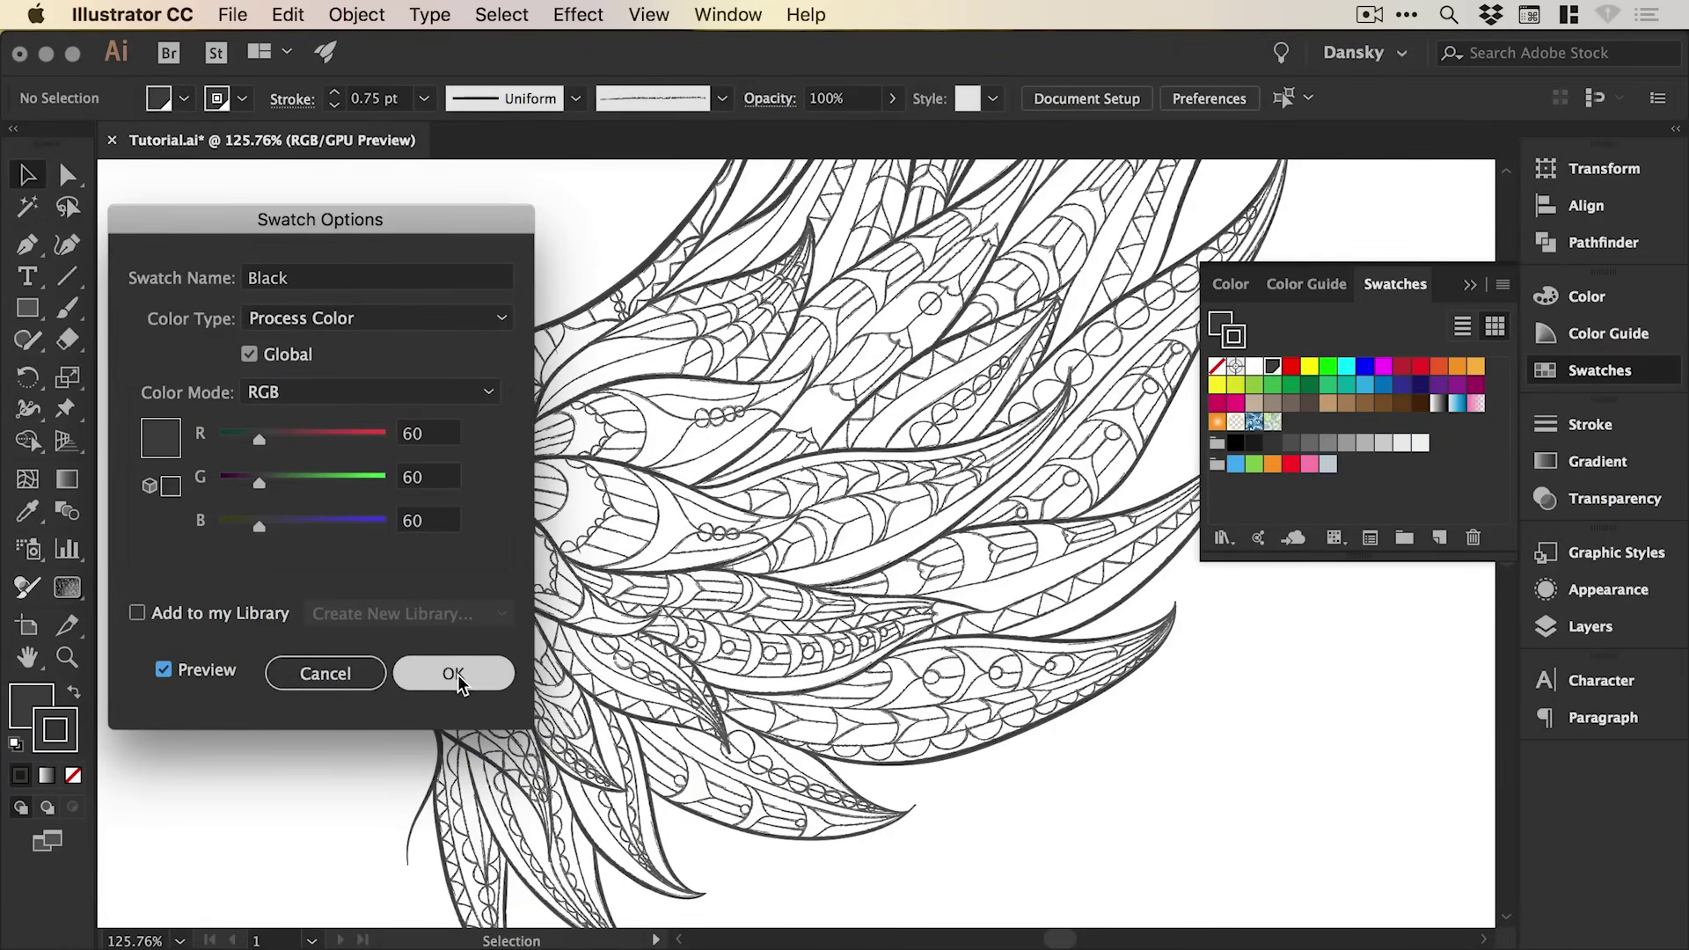
- Make stroke the active colour, check the swatches, and fit the artboard in view
left_click(456, 676)
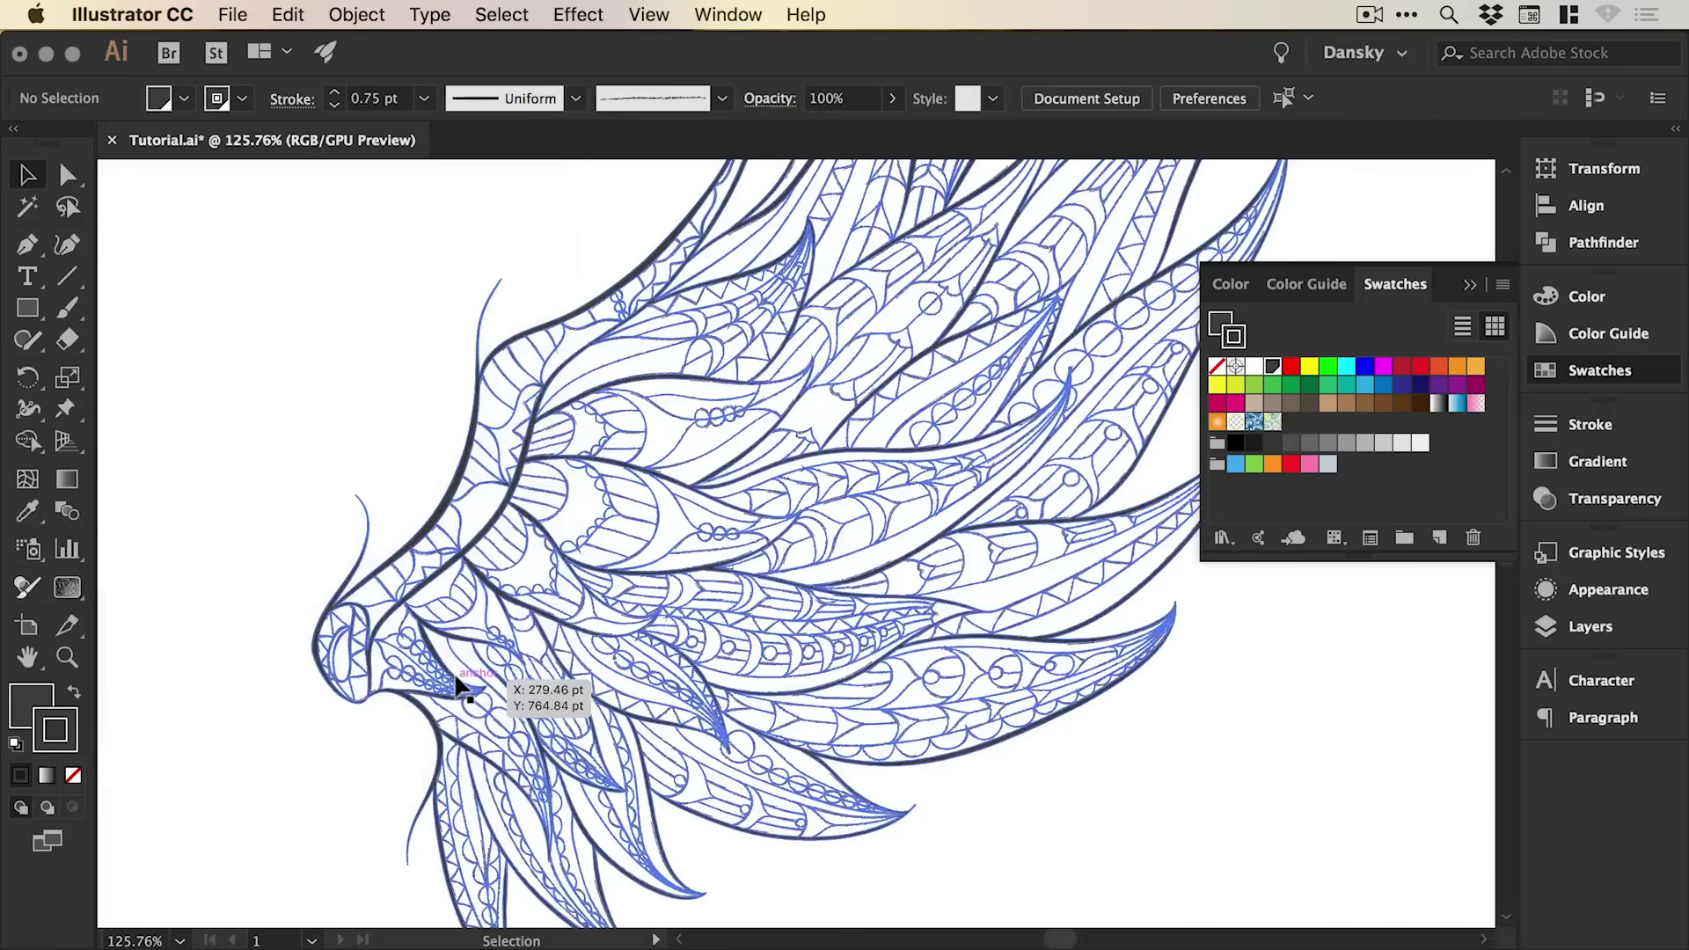
left_click(1603, 366)
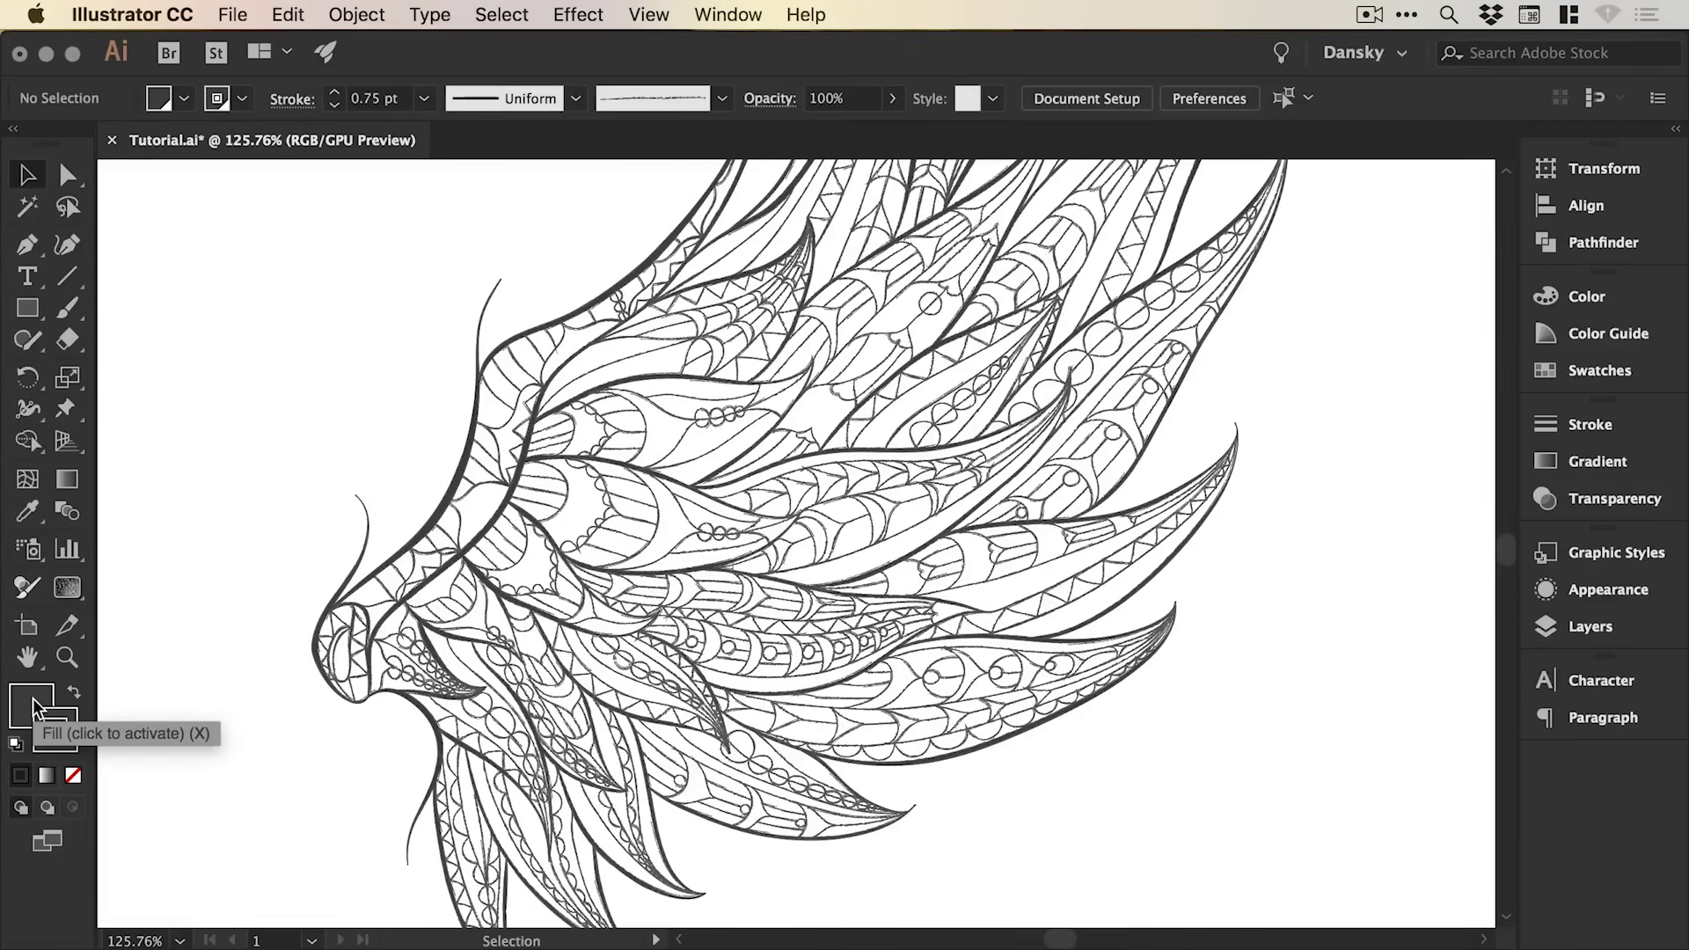
left_click(56, 730)
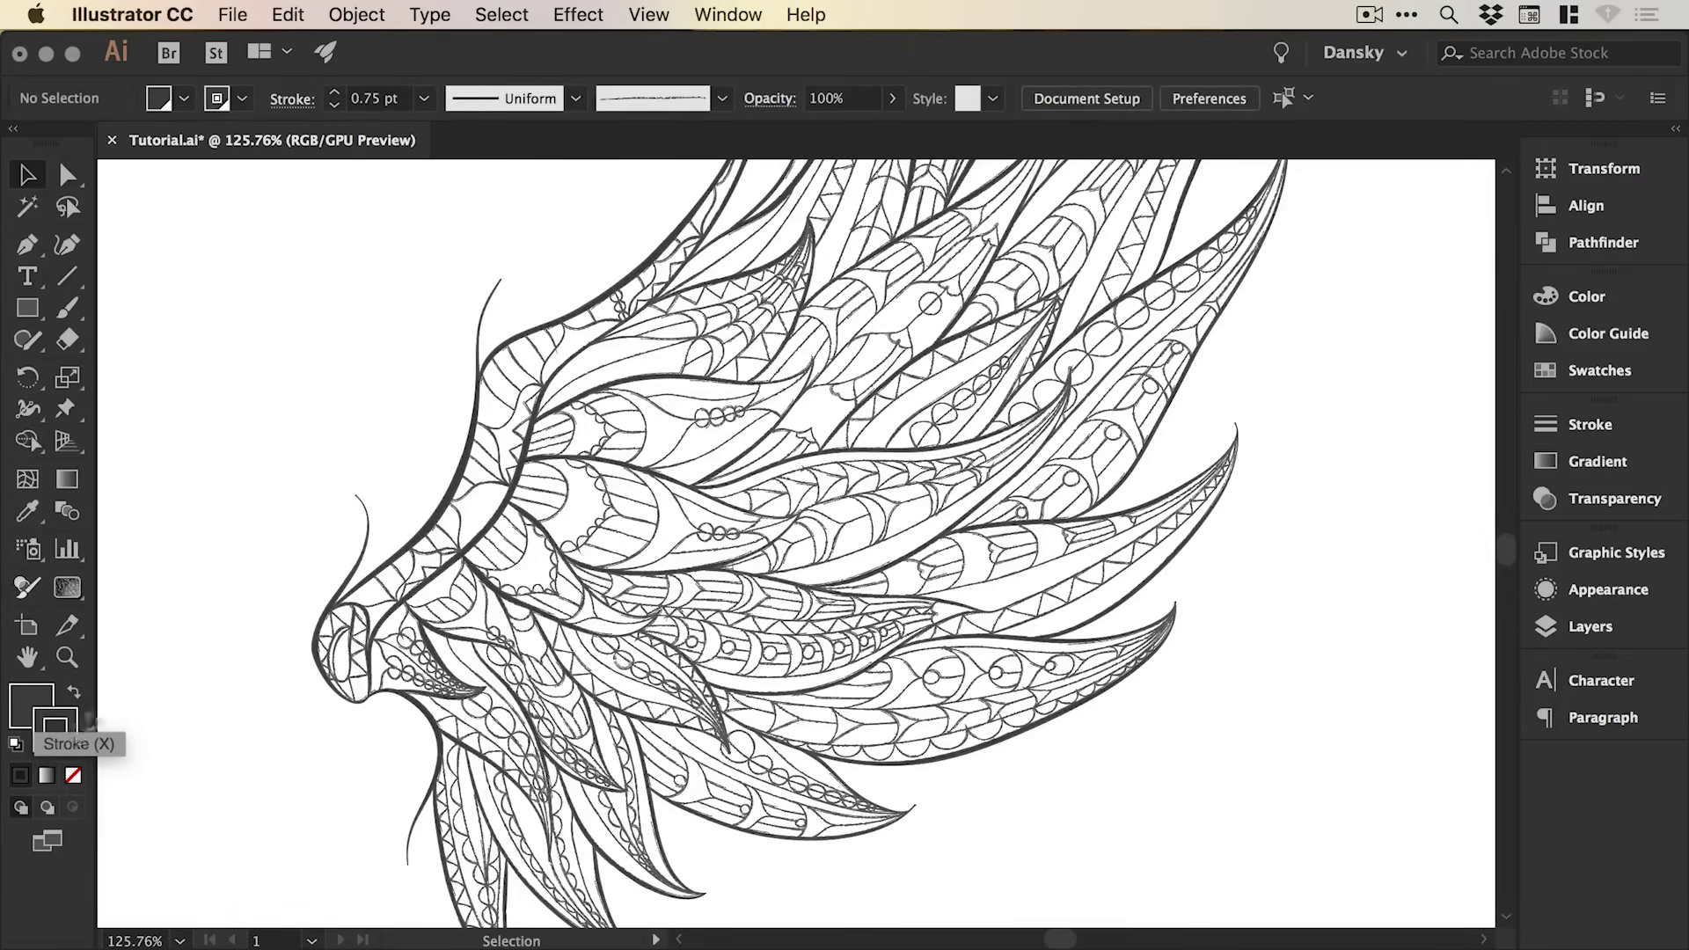
left_click(1598, 368)
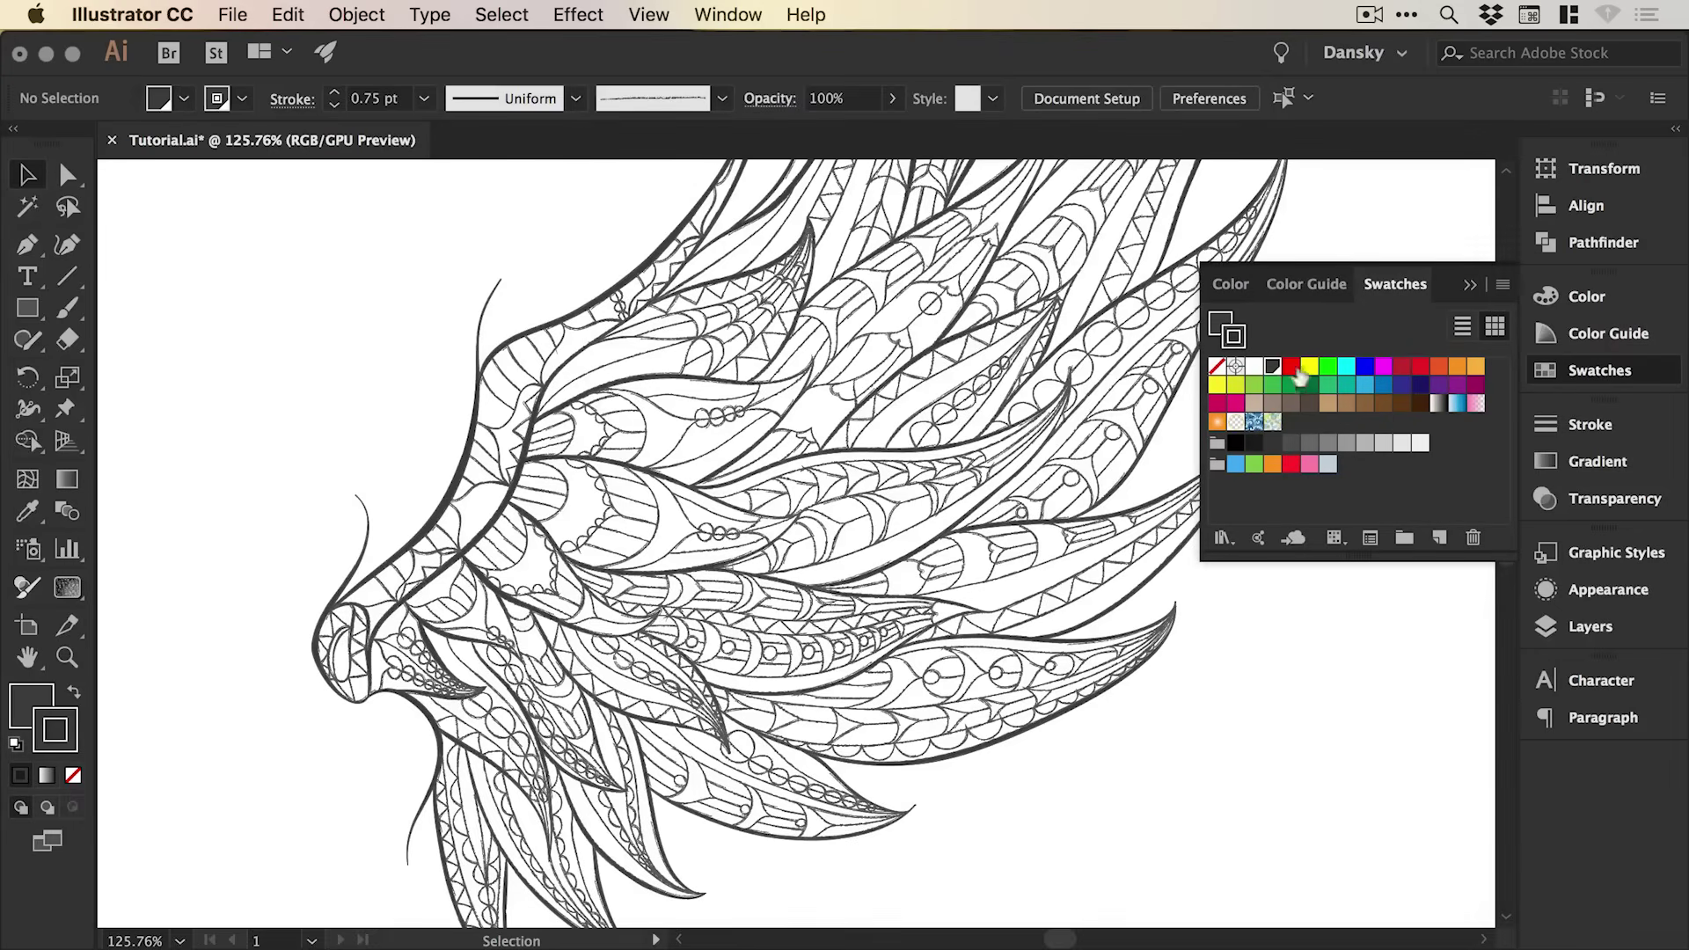
left_click(1608, 368)
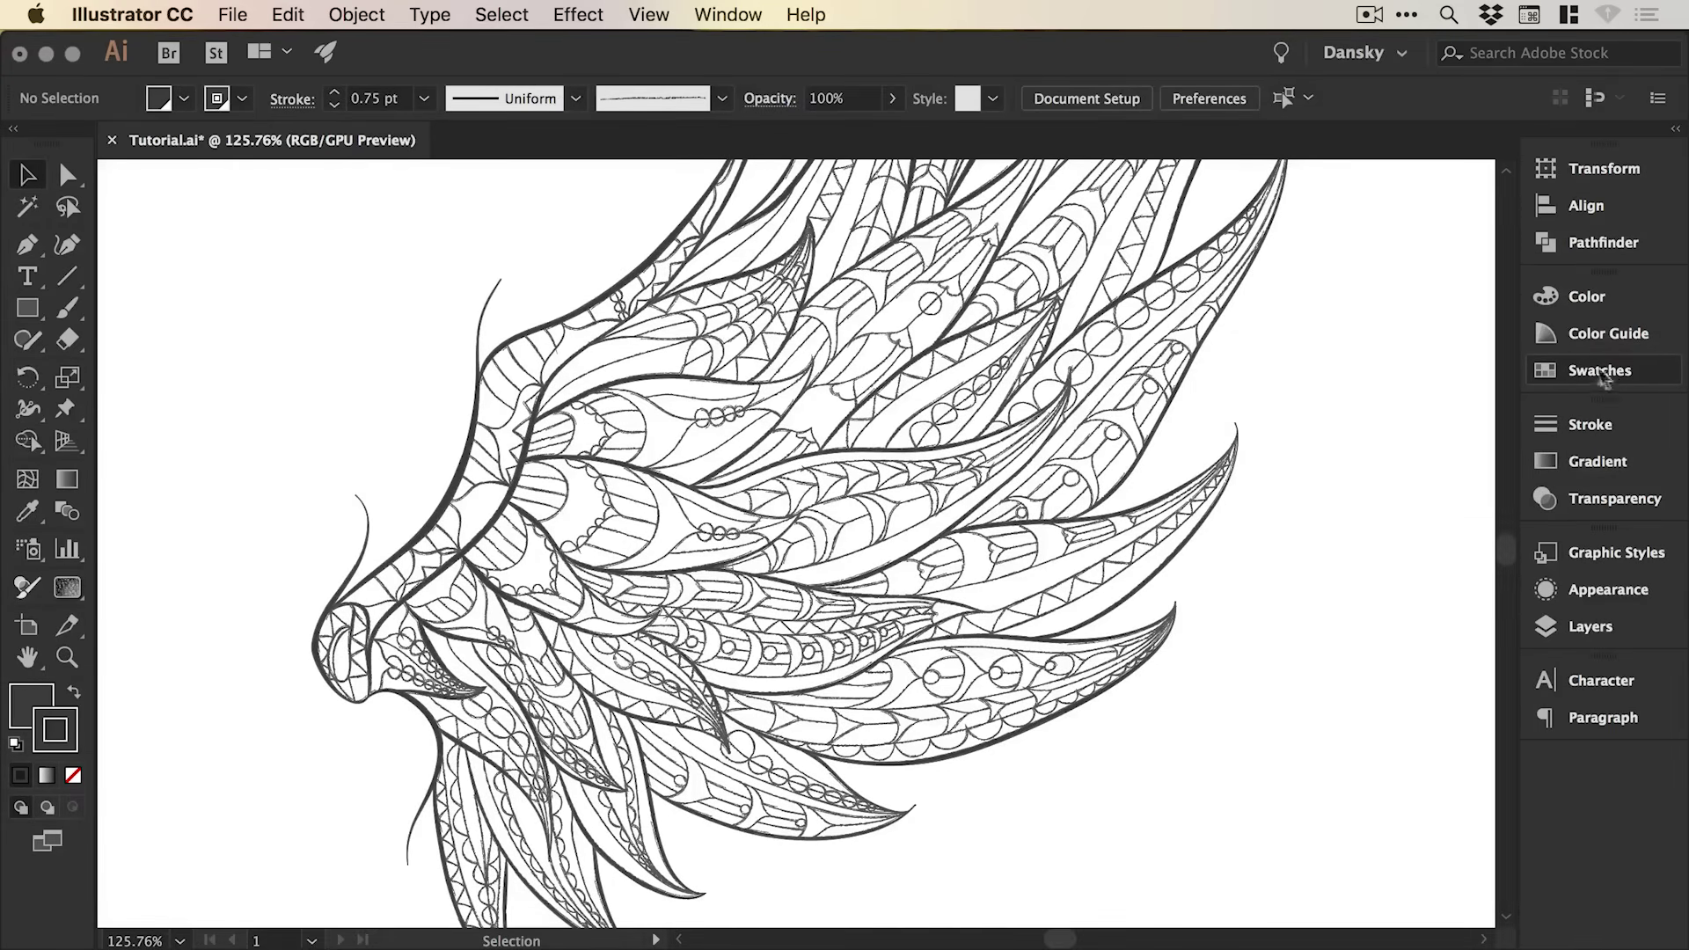
key("super+0")
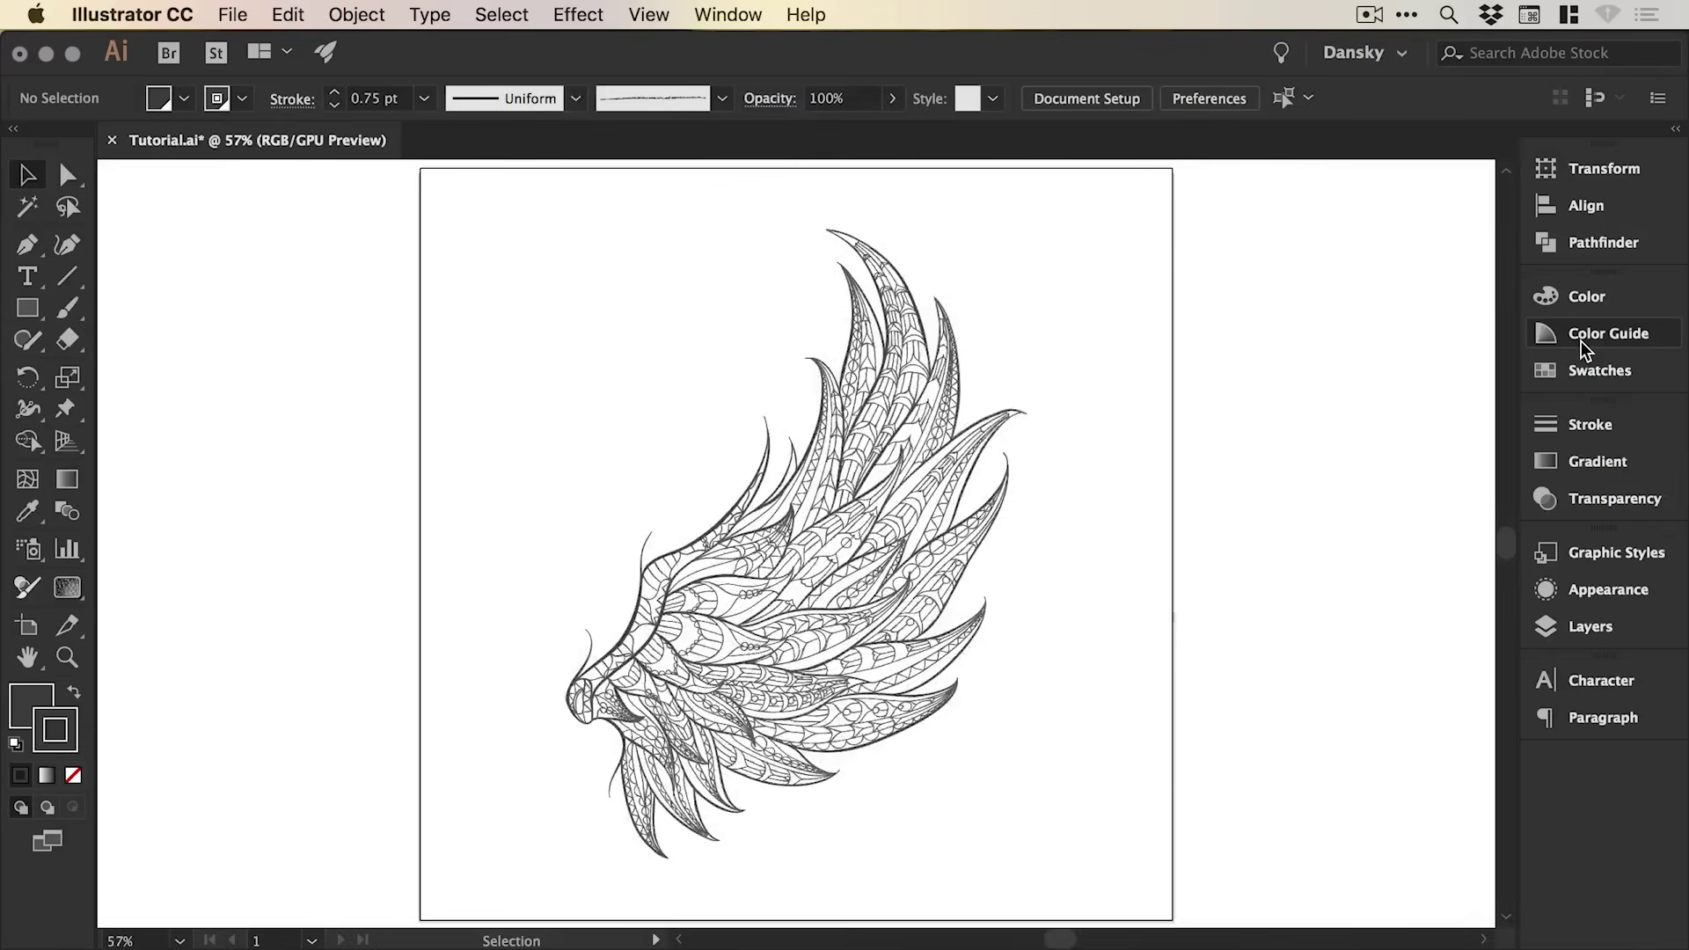
- Draw a full-height vertical line on the artboard's left edge and repeat copies rightward with Cmd+D
left_click(69, 283)
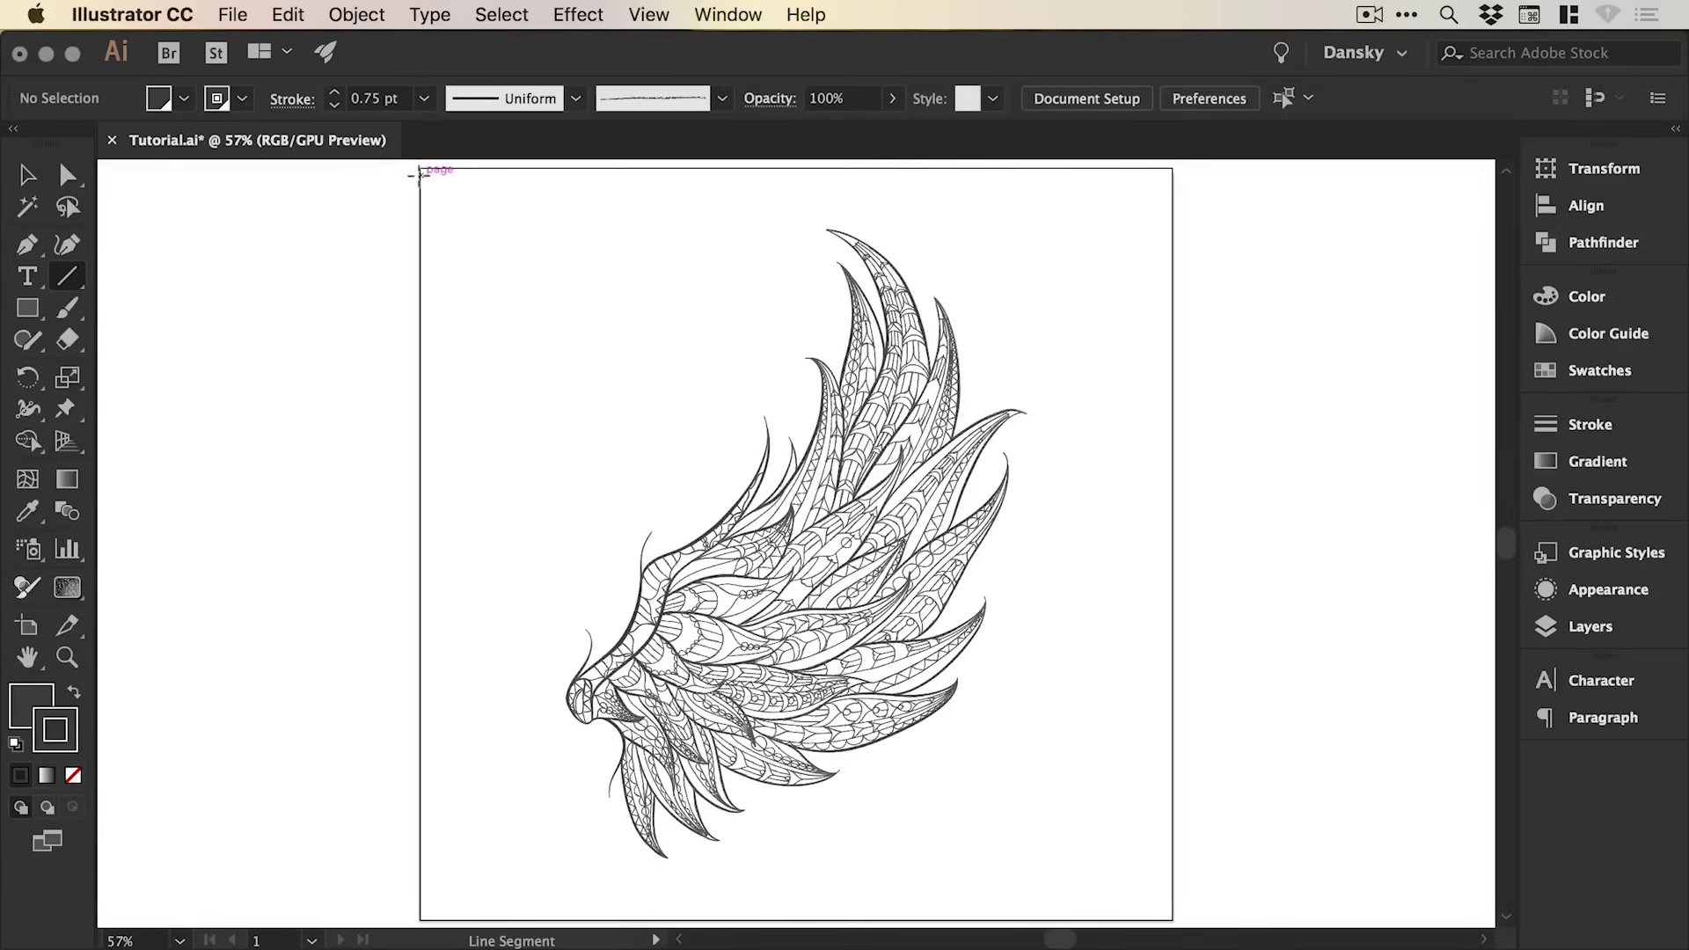
left_click_drag(419, 175, 420, 920)
key("v")
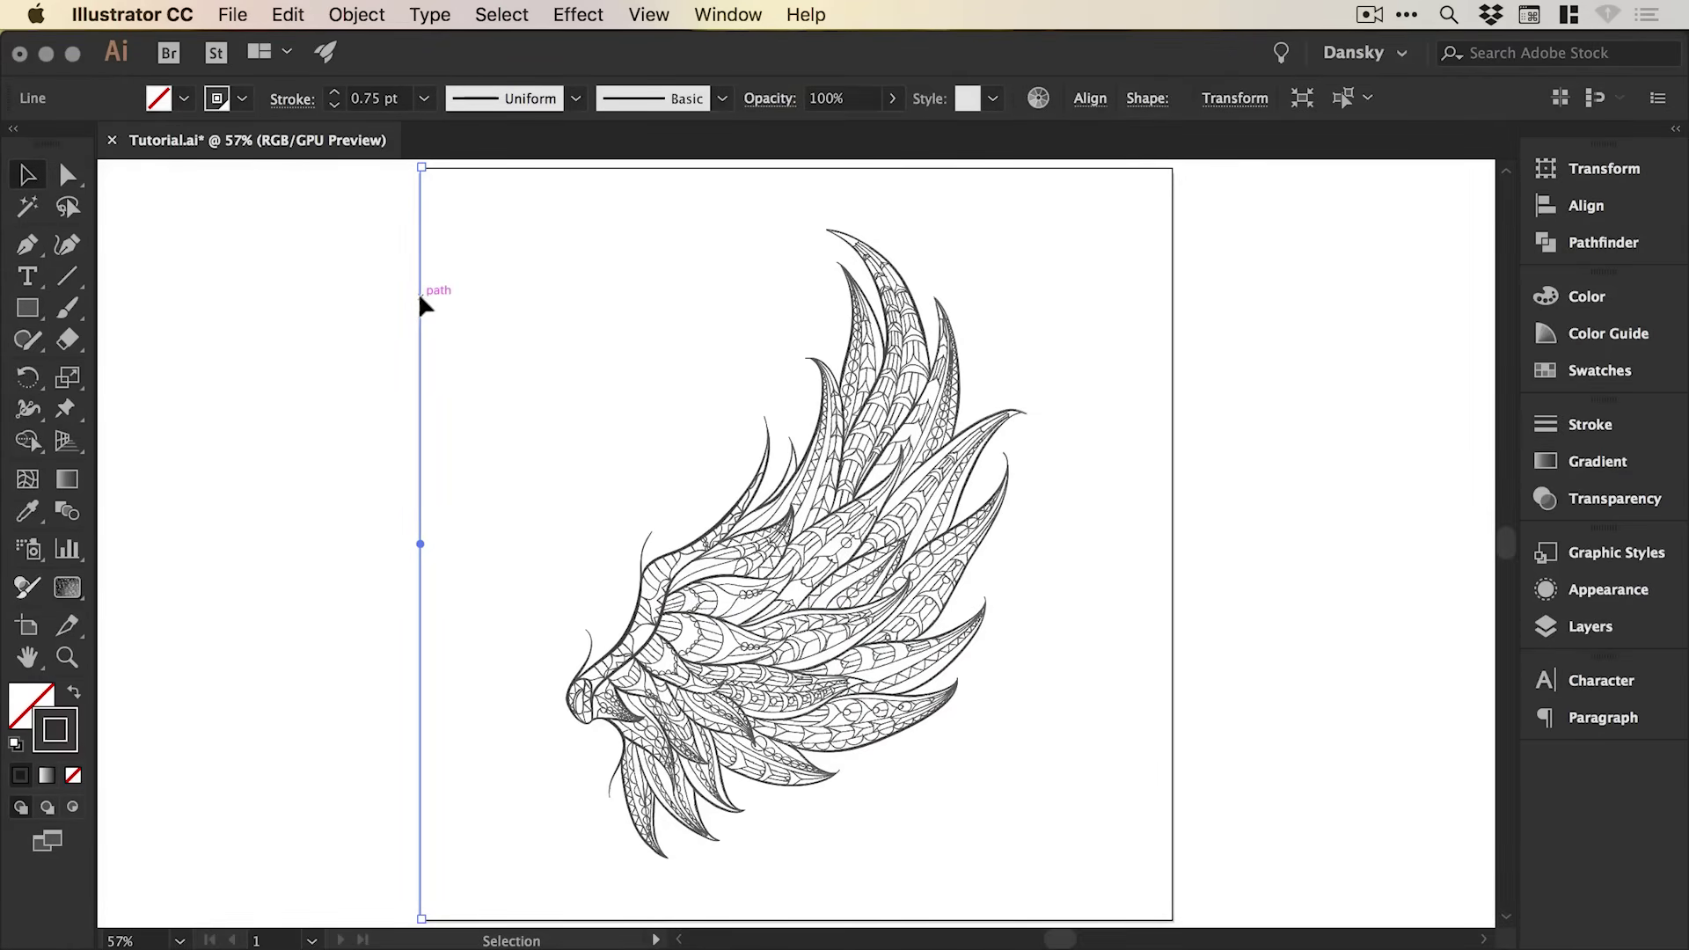
left_click_drag(418, 299, 440, 298)
key("alt")
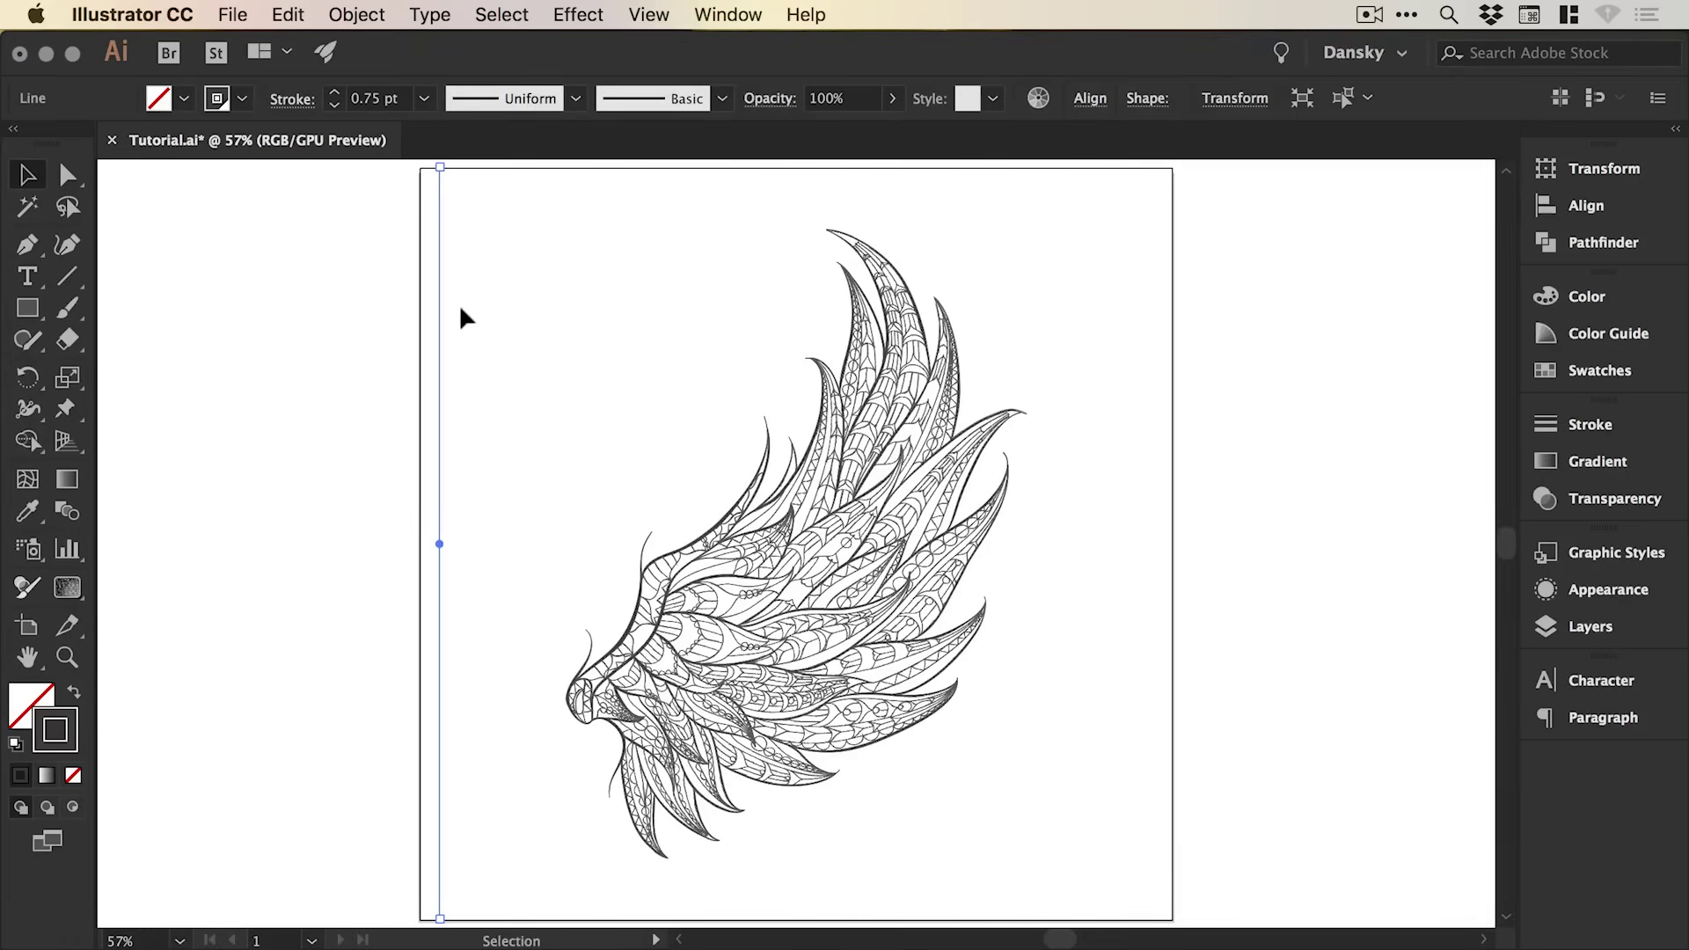
key("a")
key("super+d")
key("super+d")
key("super+d")
key("super+d")
key("super+d")
key("super+d")
key("super+d")
key("super+d")
key("super+d")
key("super+d")
key("super+d")
key("super+d")
key("super+d")
key("super+d")
key("super+d")
key("super+d")
key("super+d")
key("super+d")
key("super+d")
key("super+d")
key("super+d")
key("super+d")
key("super+d")
key("super+d")
key("super+d")
key("super+d")
key("super+d")
key("super+d")
key("super+d")
key("super+d")
key("super+d")
key("super+d")
key("super+d")
key("super+d")
key("super+d")
key("super+d")
key("super+d")
left_click(460, 318, "shift")
- Move the last vertical line onto the artboard's right edge
key("z")
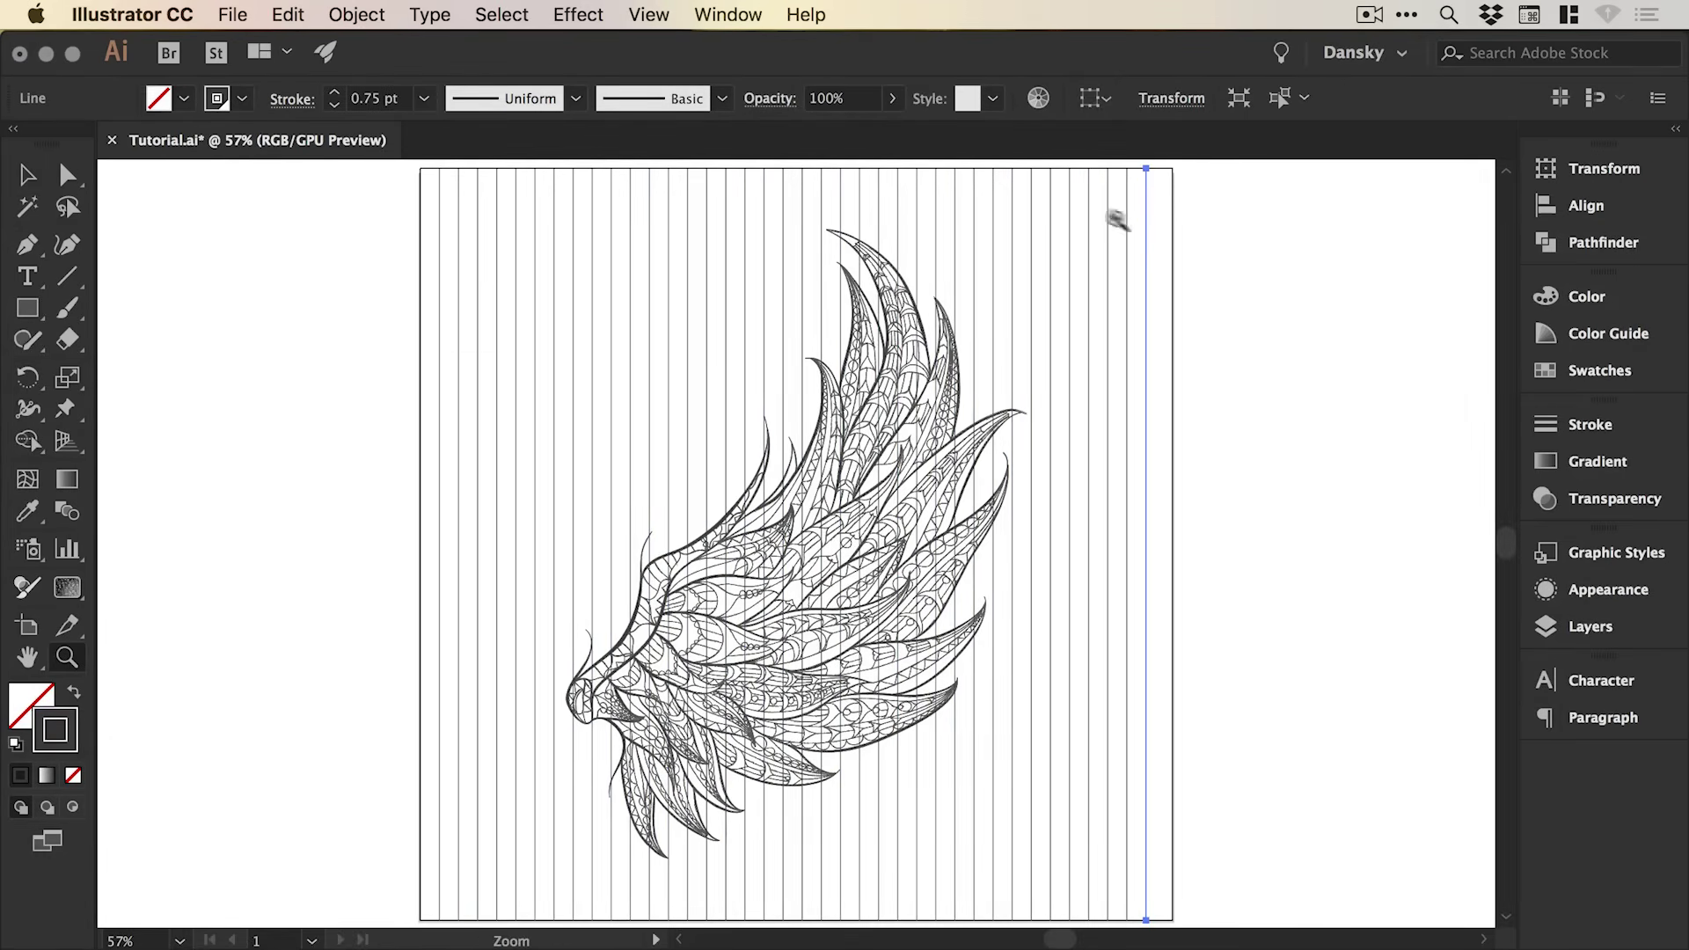
left_click_drag(1085, 208, 1180, 206)
key("v")
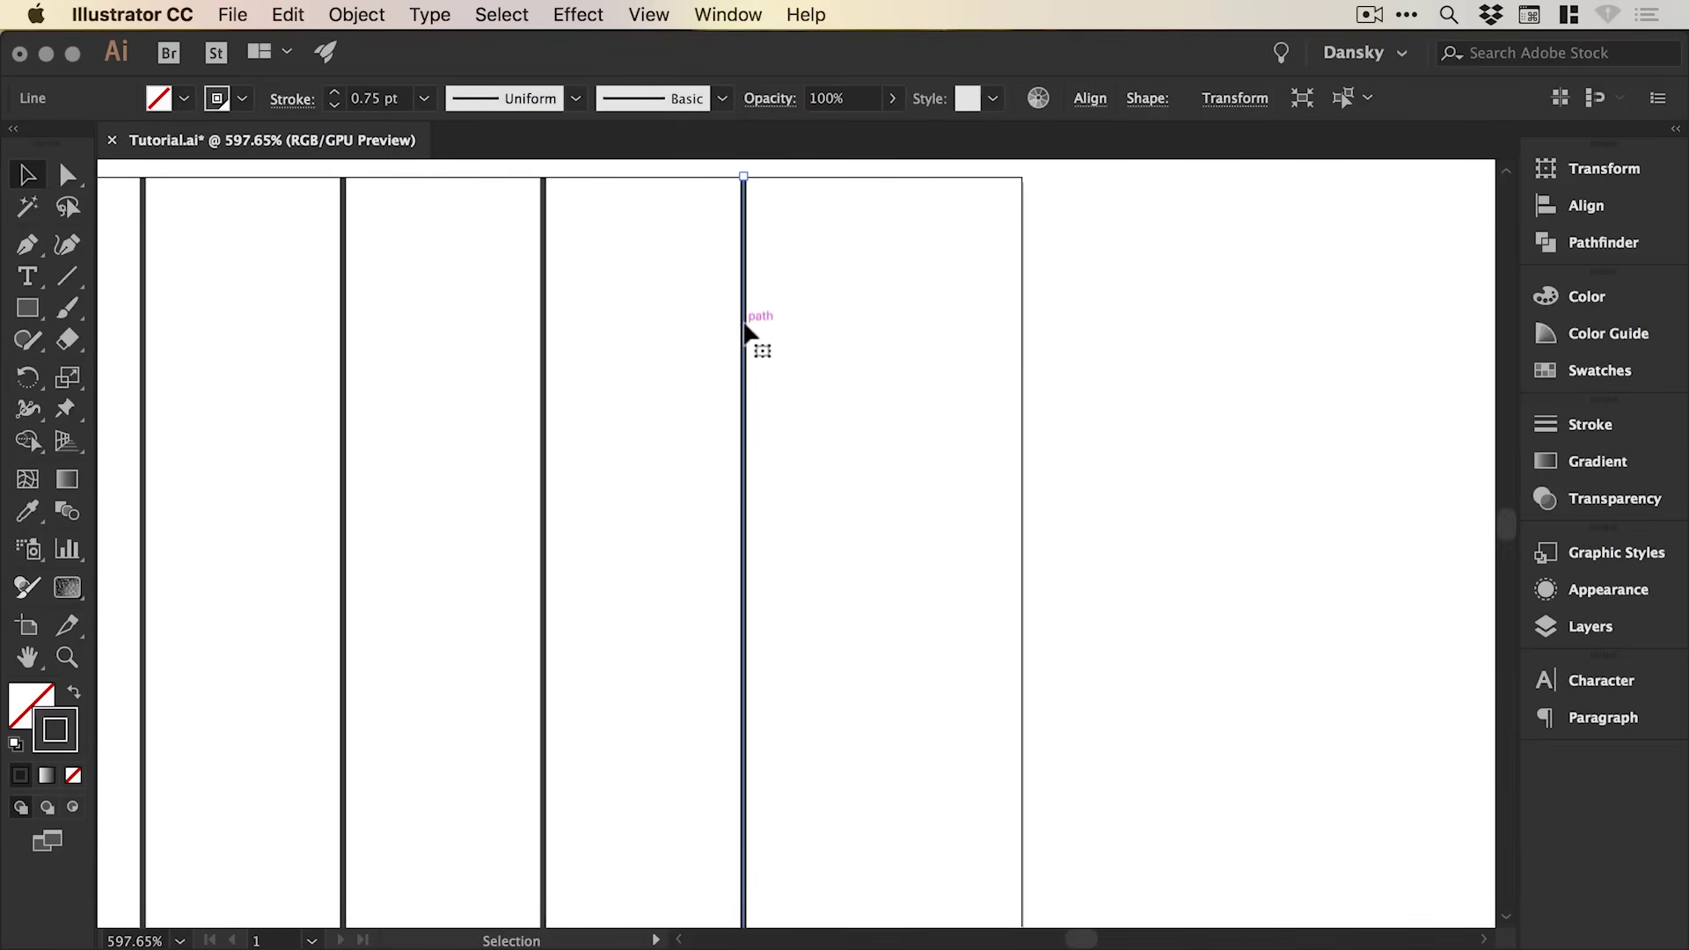
left_click_drag(748, 328, 1020, 339)
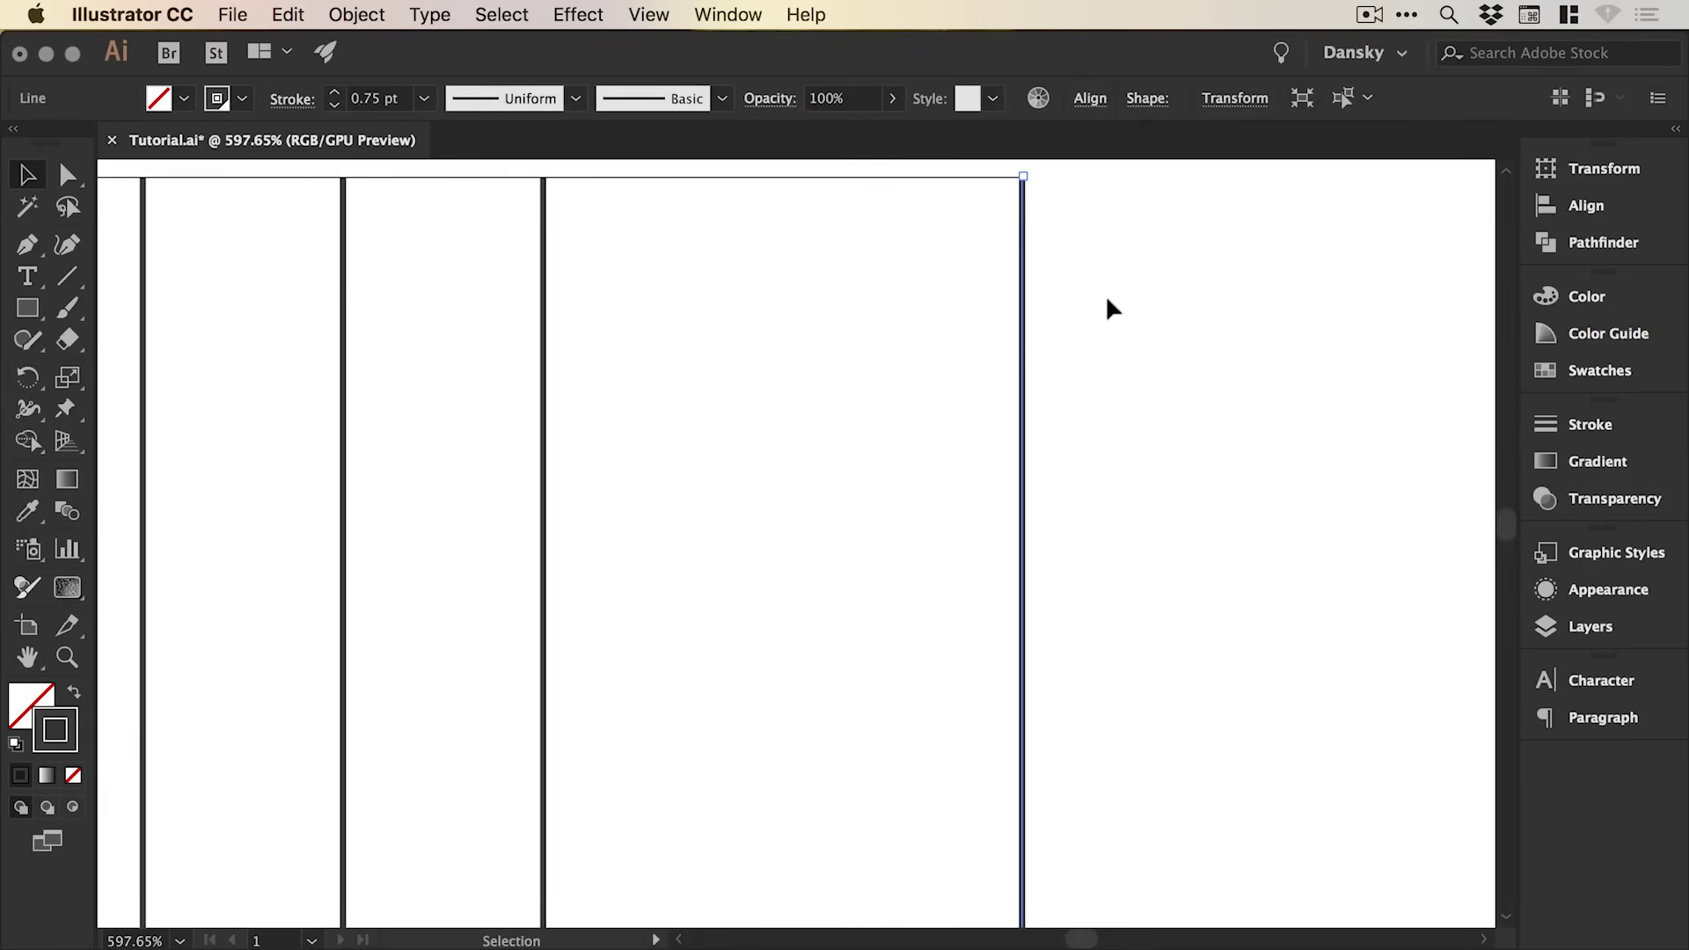
- Distribute all the vertical lines by horizontal centre across the artboard, then deselect
key("super+0")
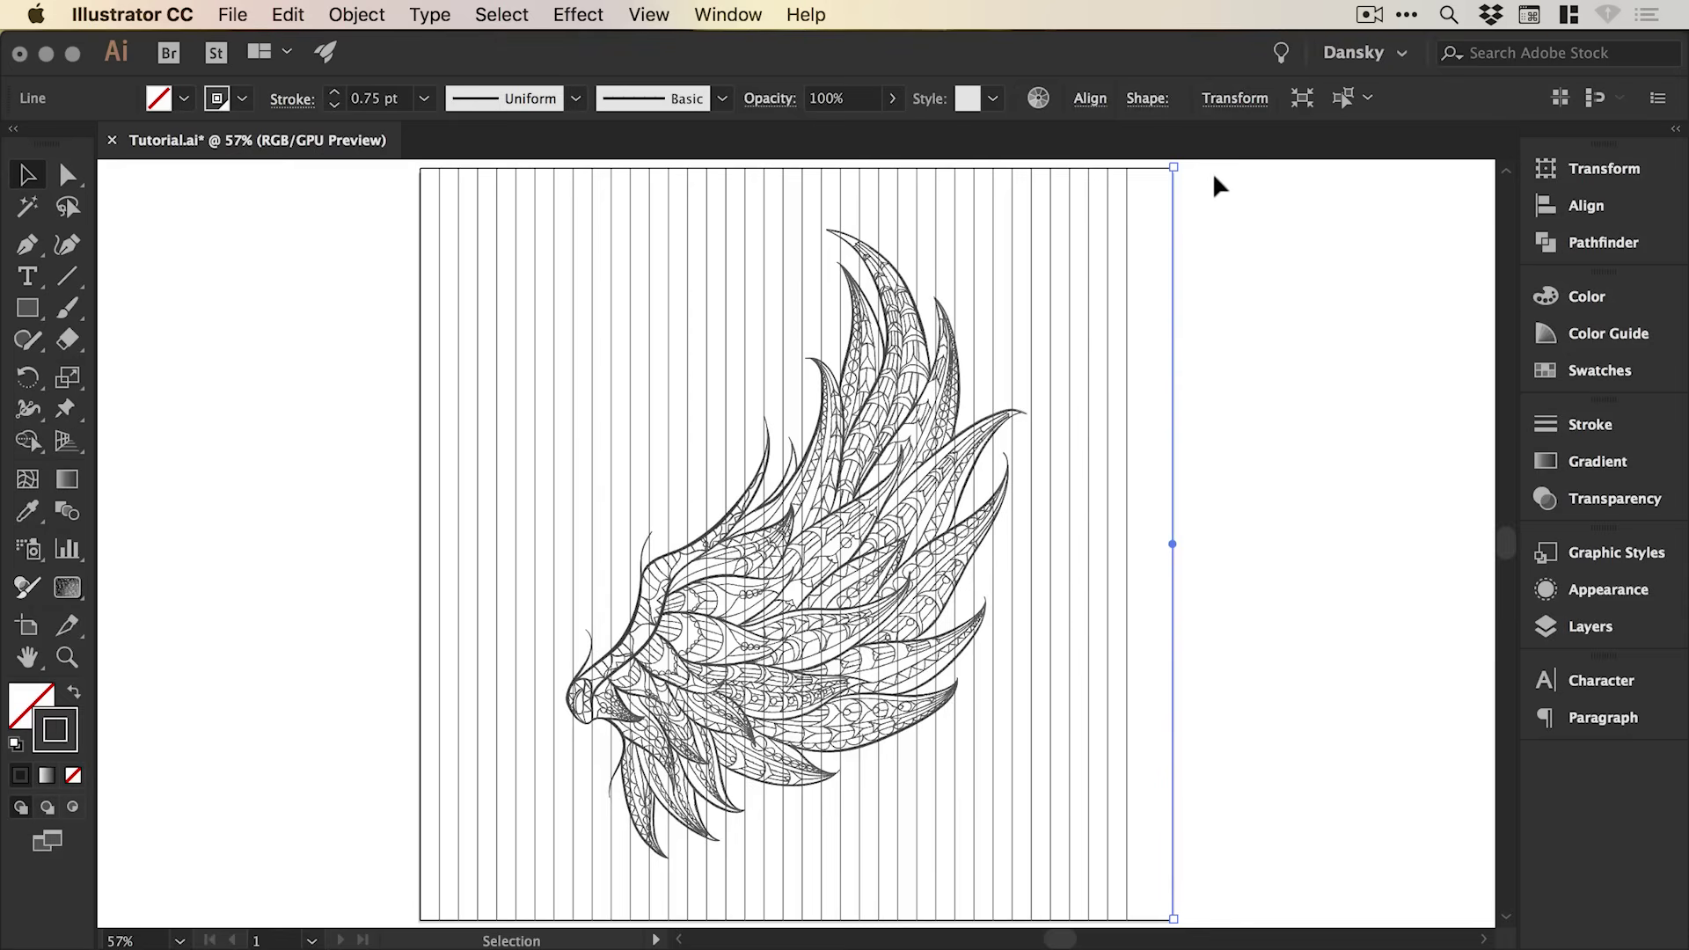
left_click_drag(1221, 176, 366, 195)
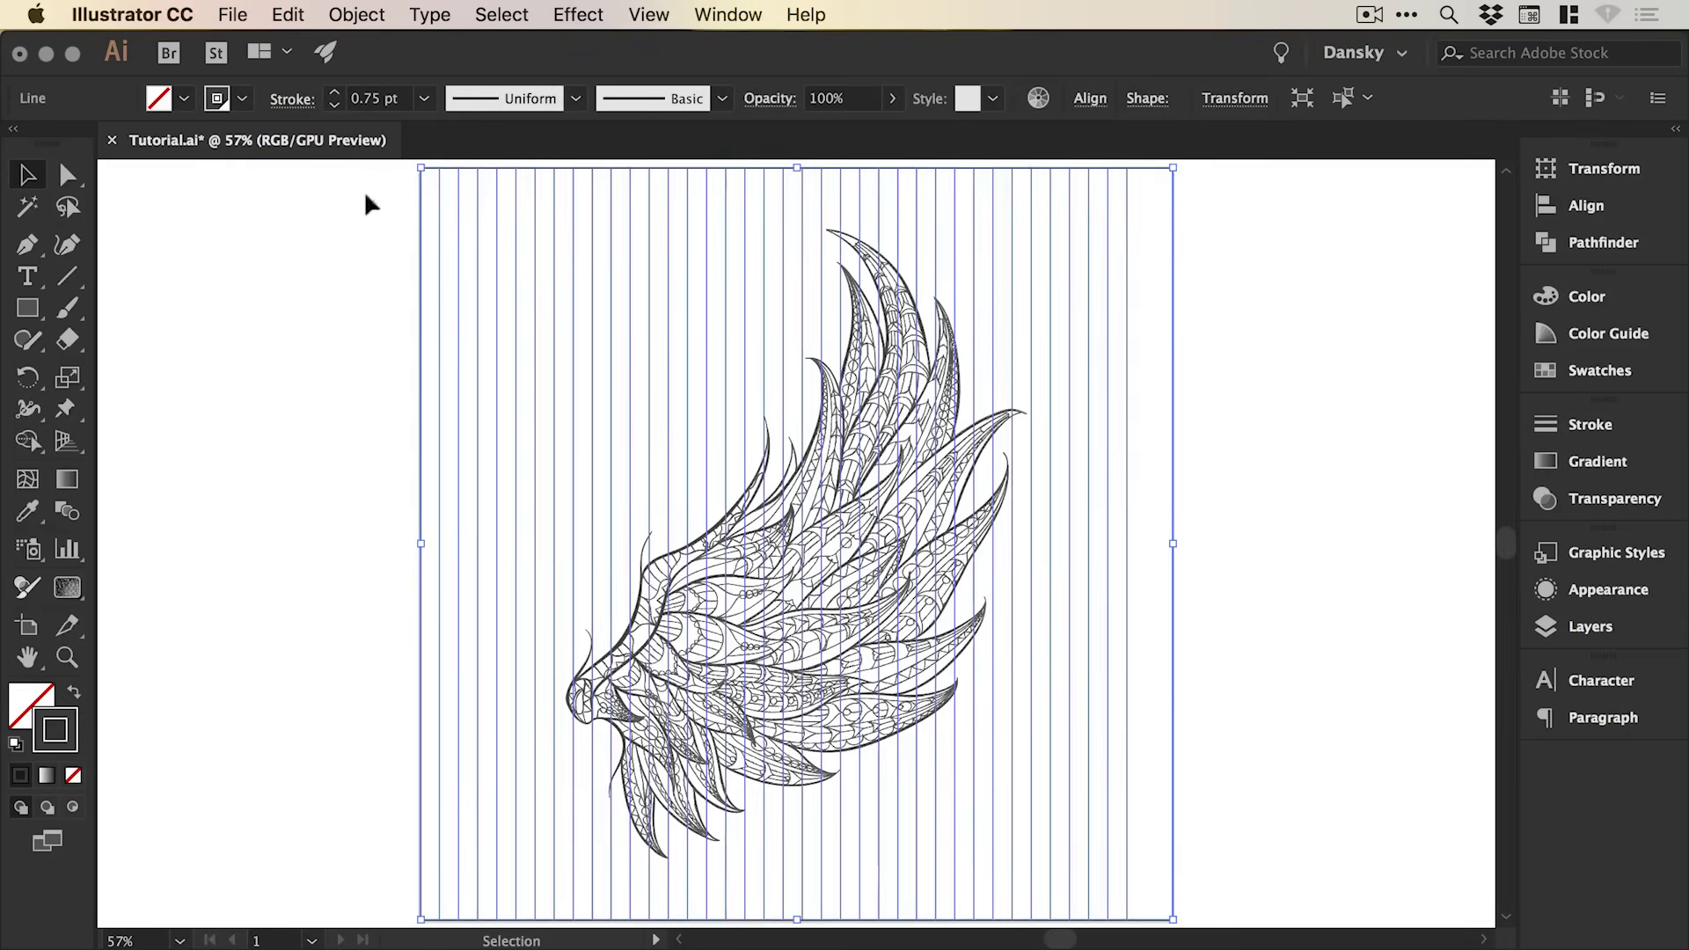
left_click(1090, 98)
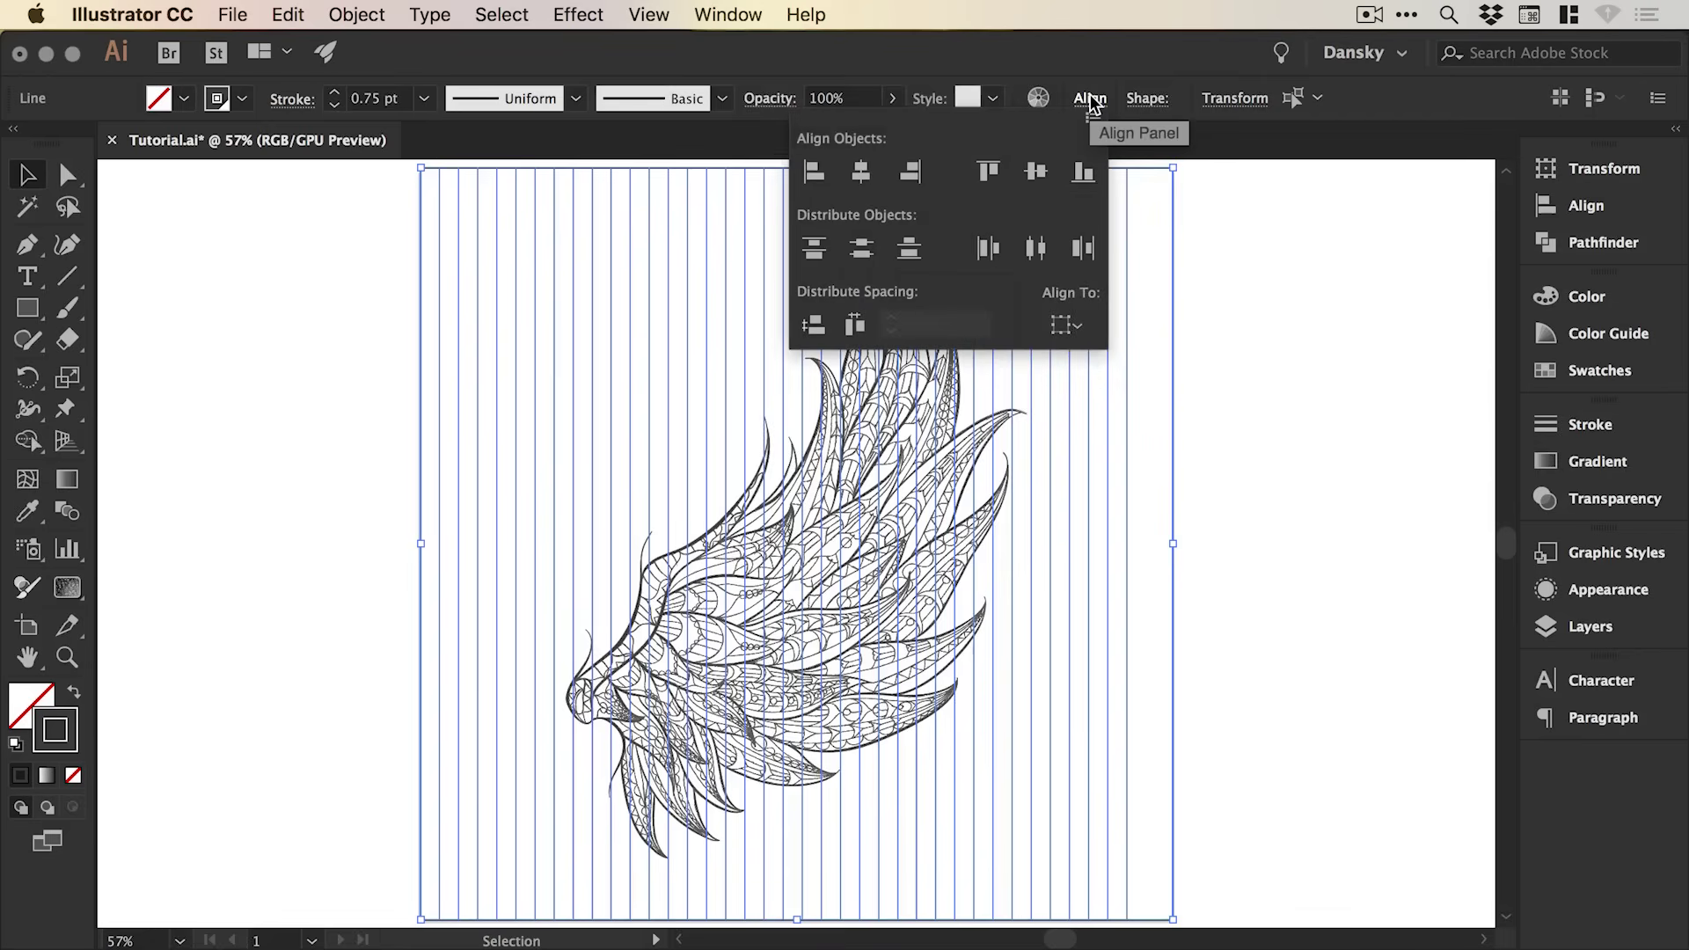
left_click(1597, 207)
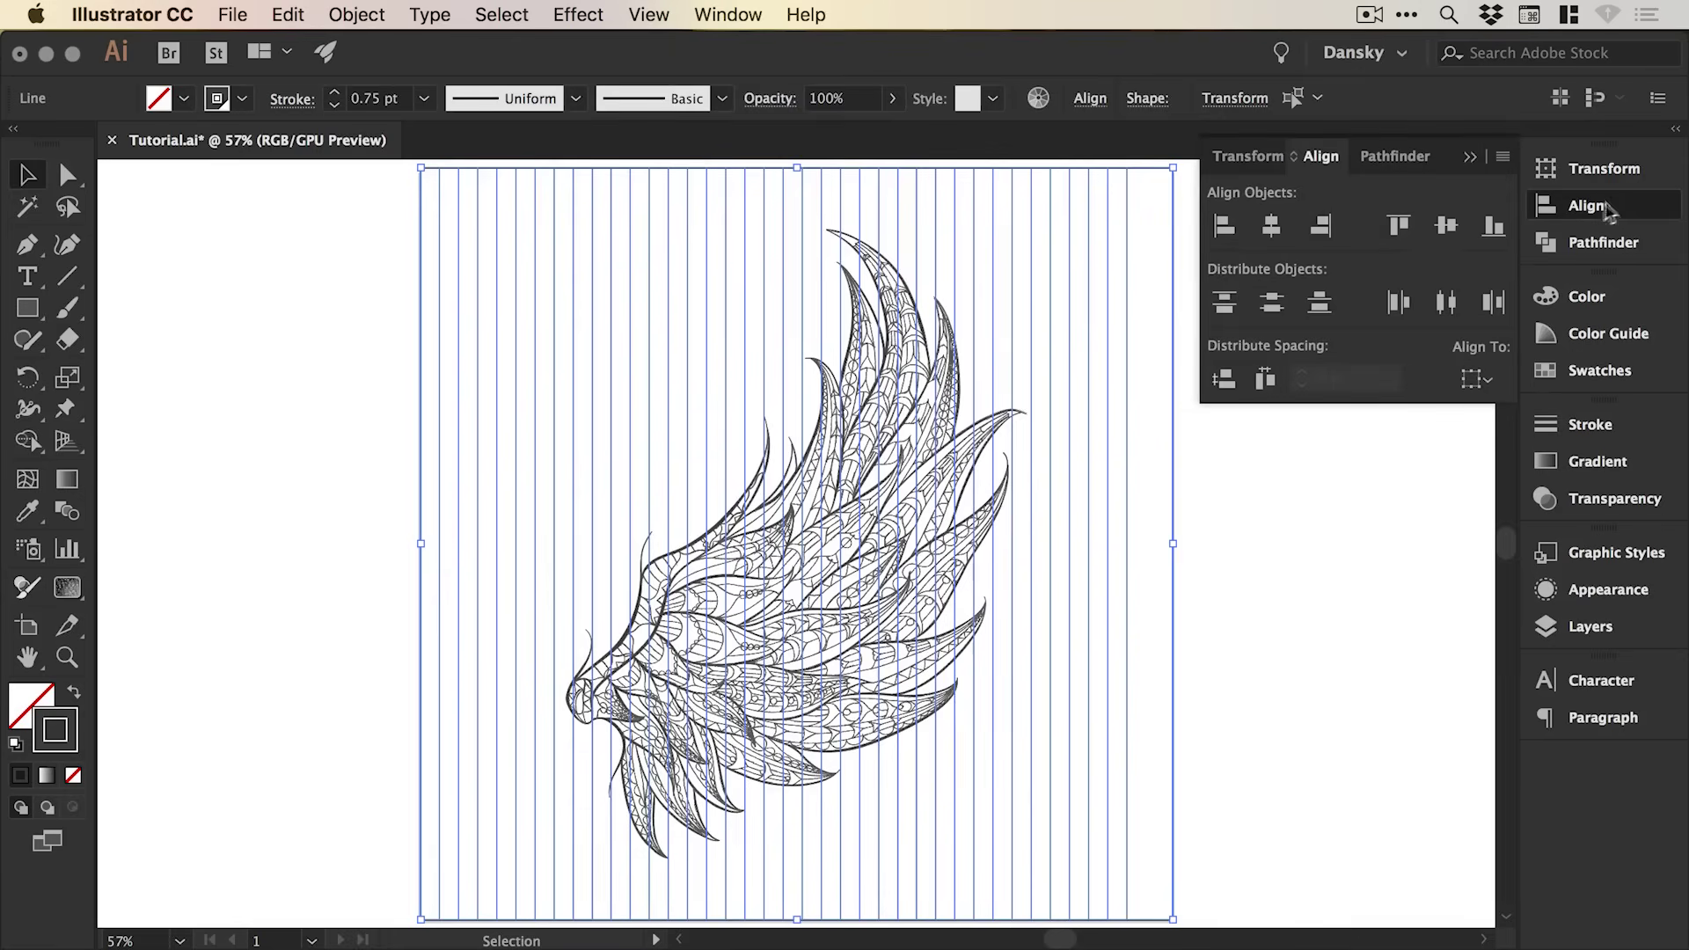
left_click(1447, 303)
left_click(1587, 212)
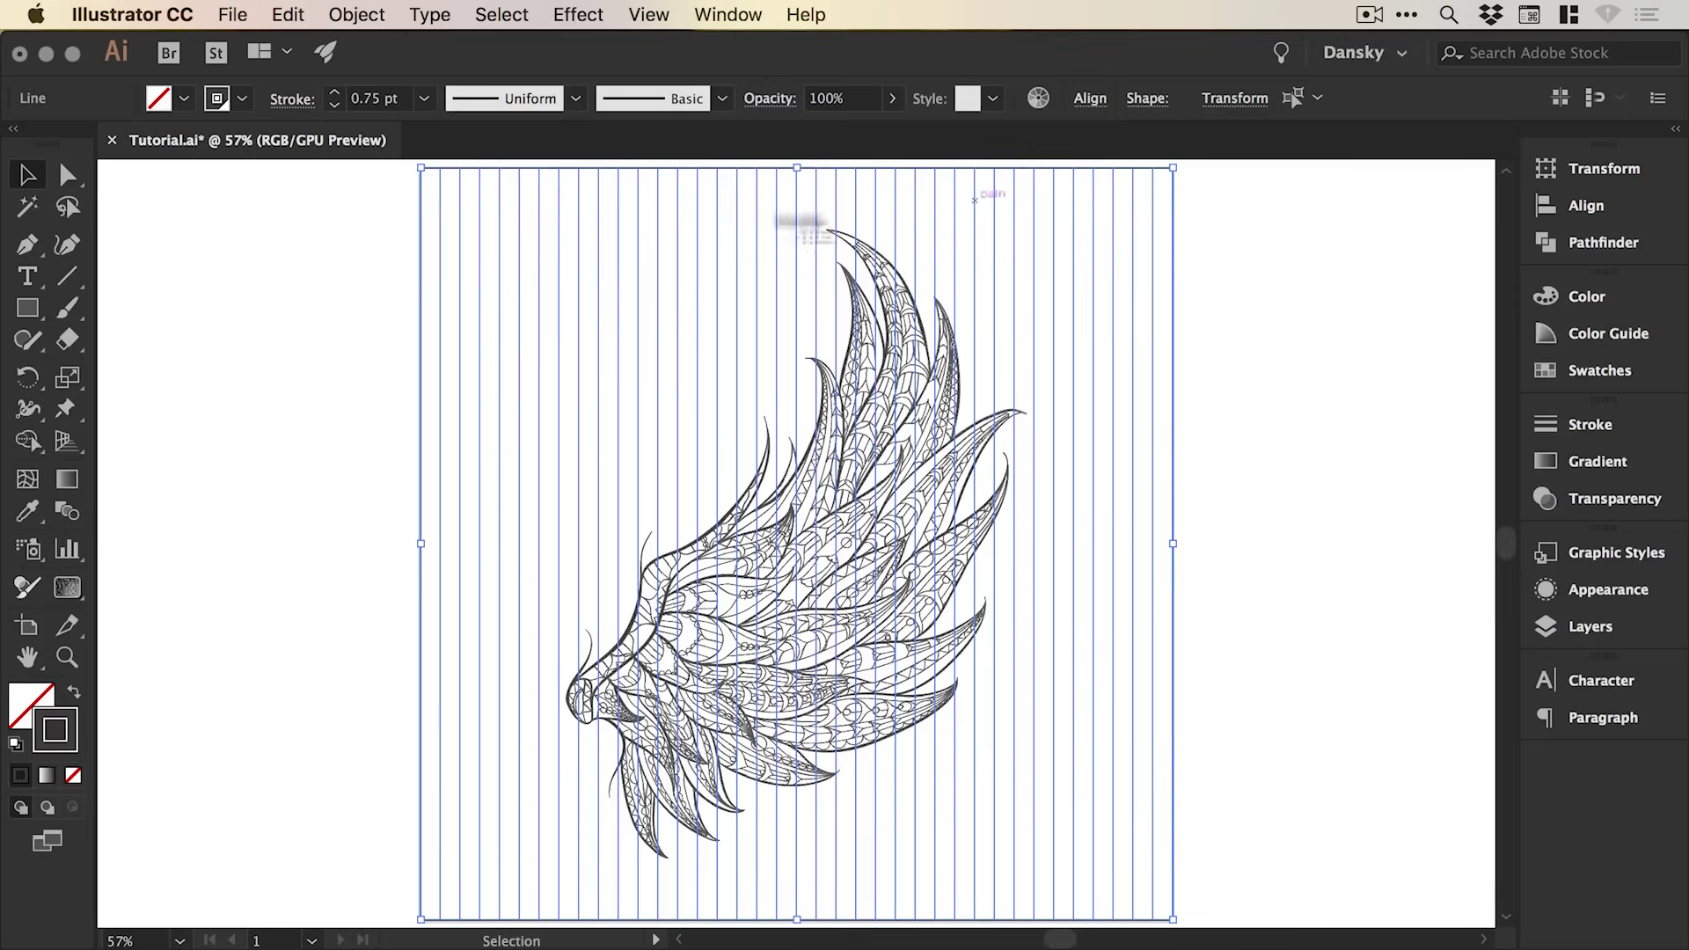
left_click(311, 188)
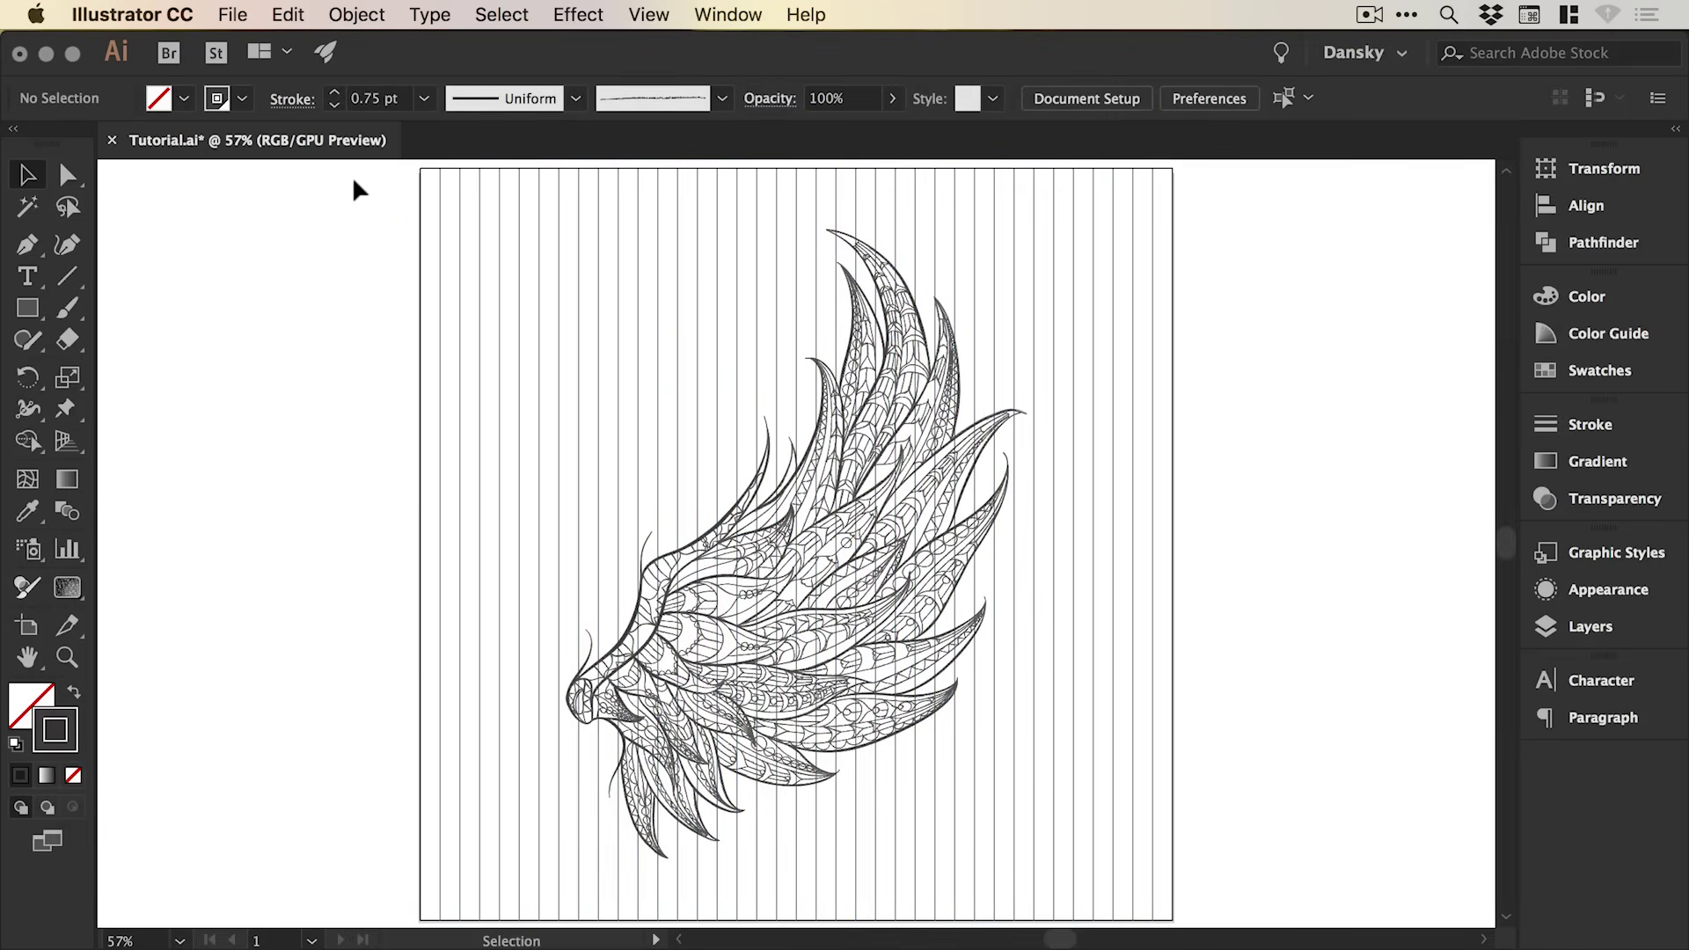
- Group all the vertical lines and copy the group
left_click_drag(362, 174, 1221, 252)
left_click_drag(1263, 361, 1267, 359)
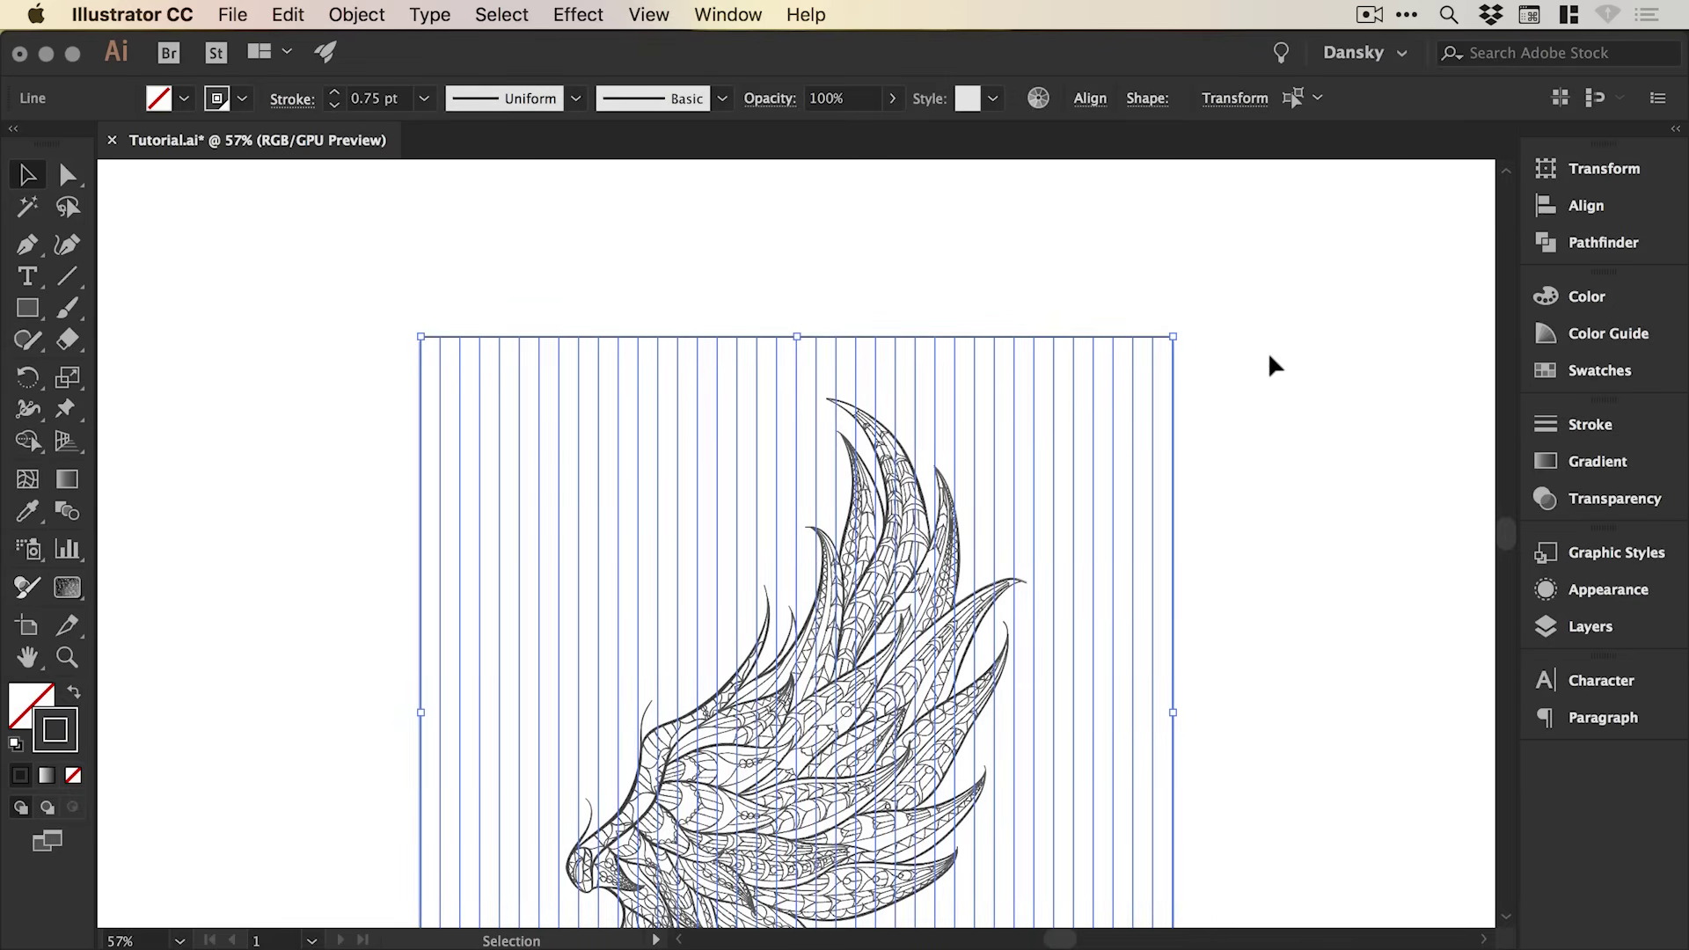
left_click(356, 15)
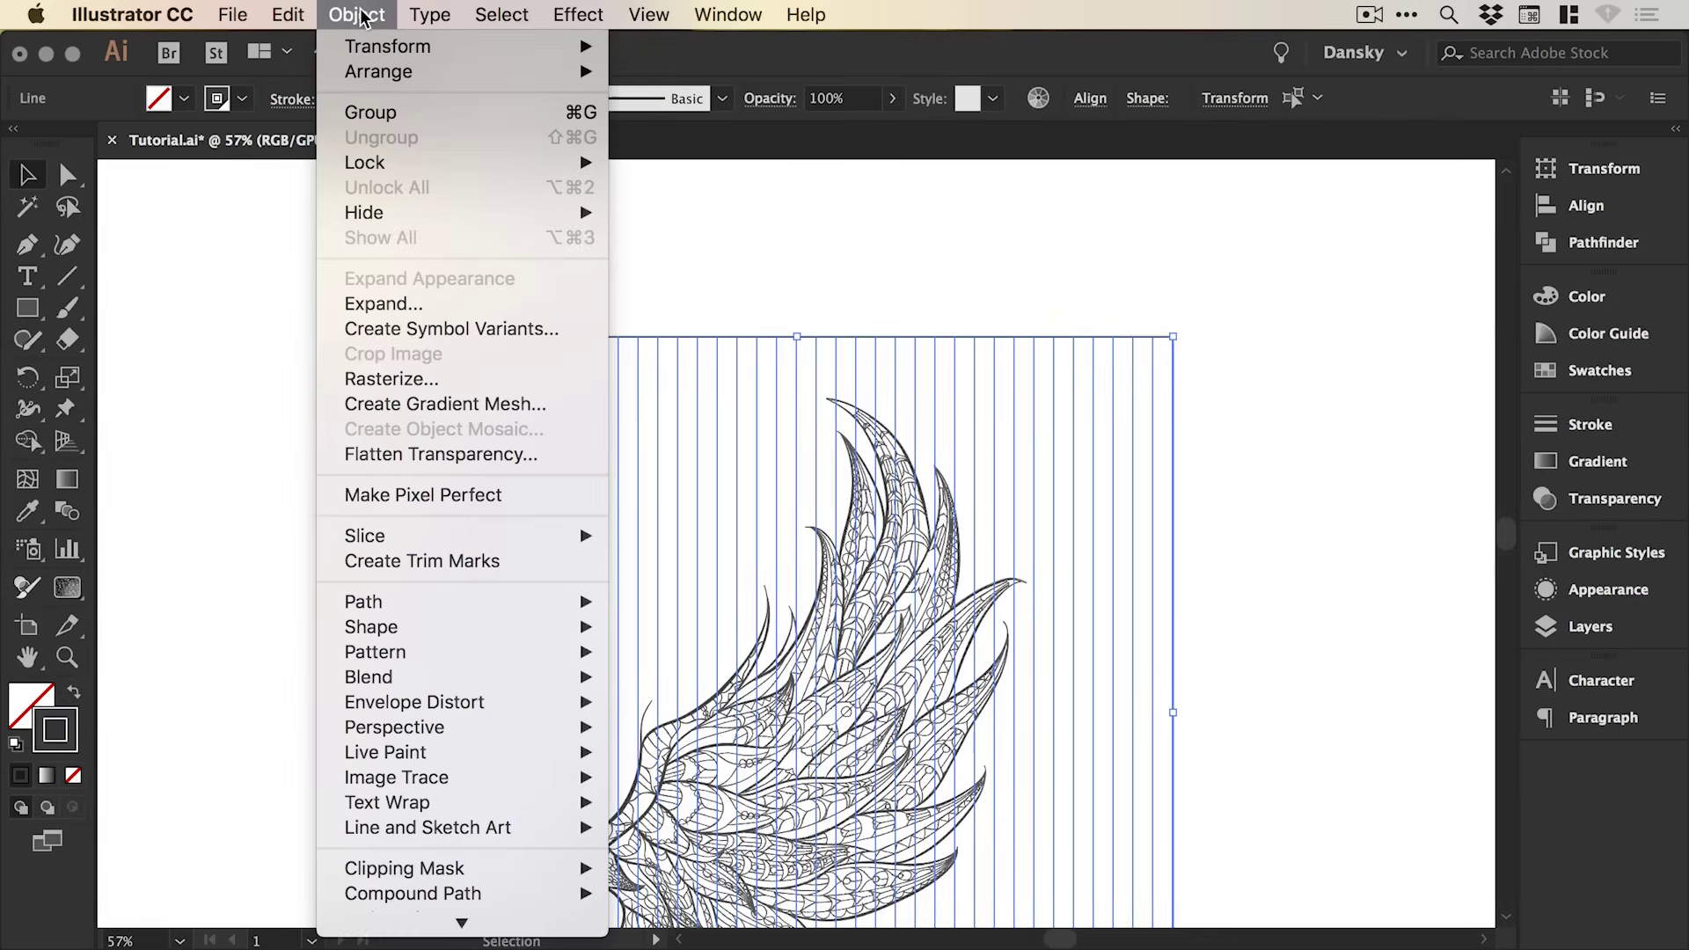
left_click(364, 113)
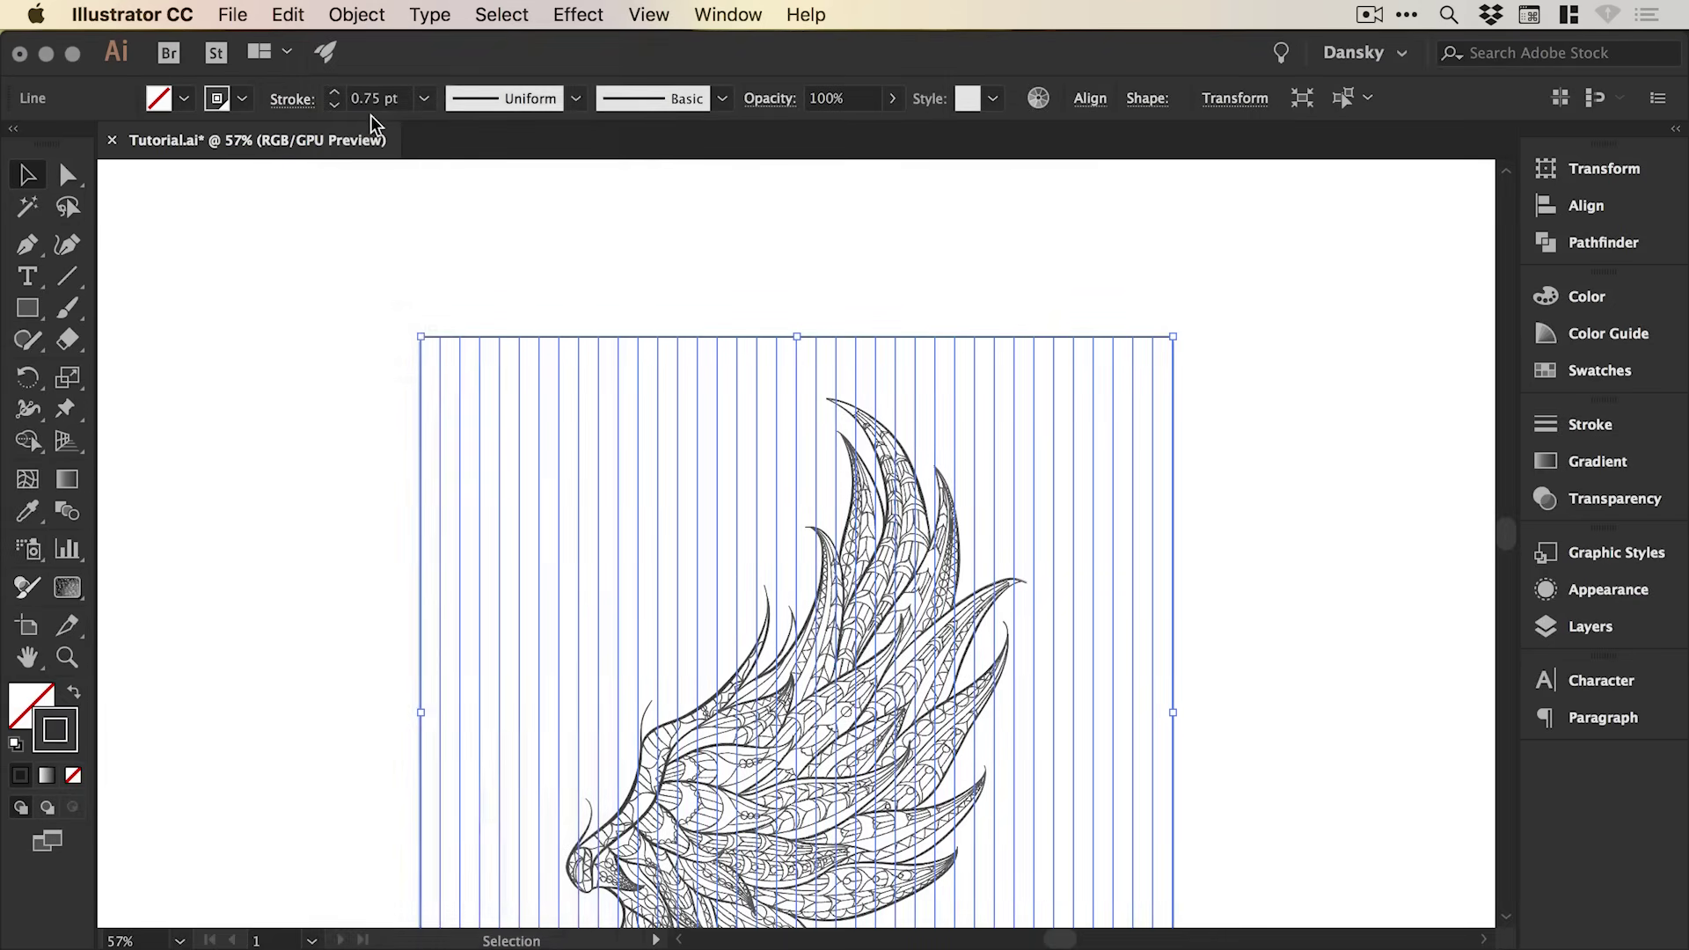
left_click(293, 16)
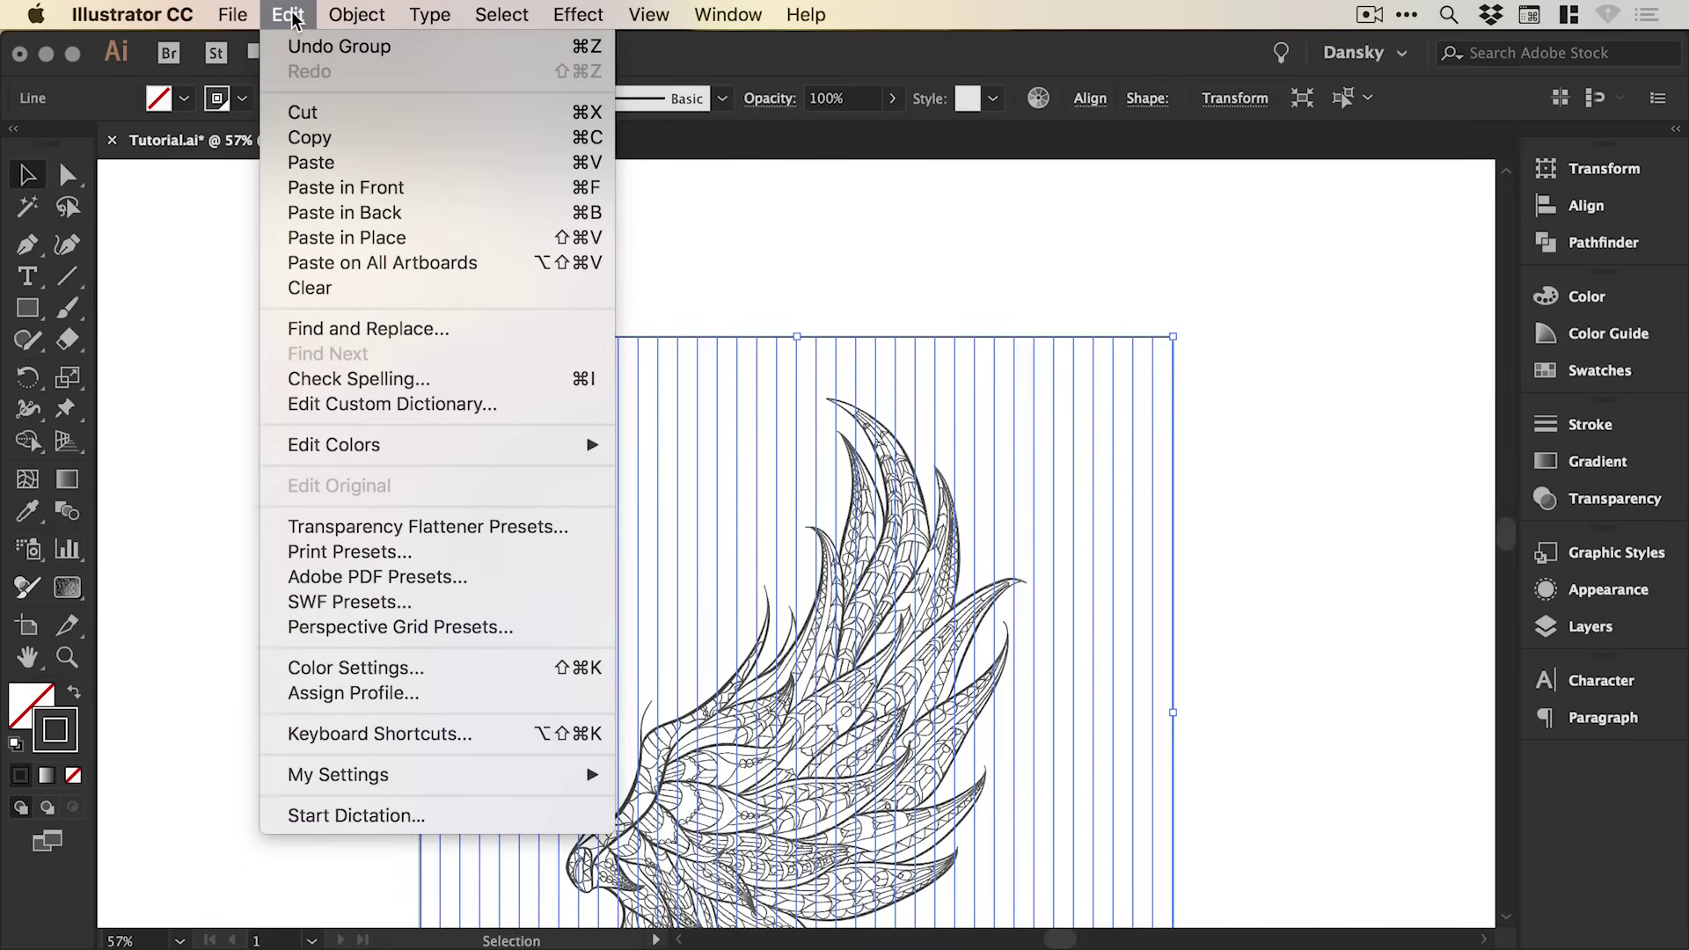
left_click(308, 138)
- Paste the copy in front and rotate it 90° into horizontal grid lines
left_click(290, 15)
left_click(327, 187)
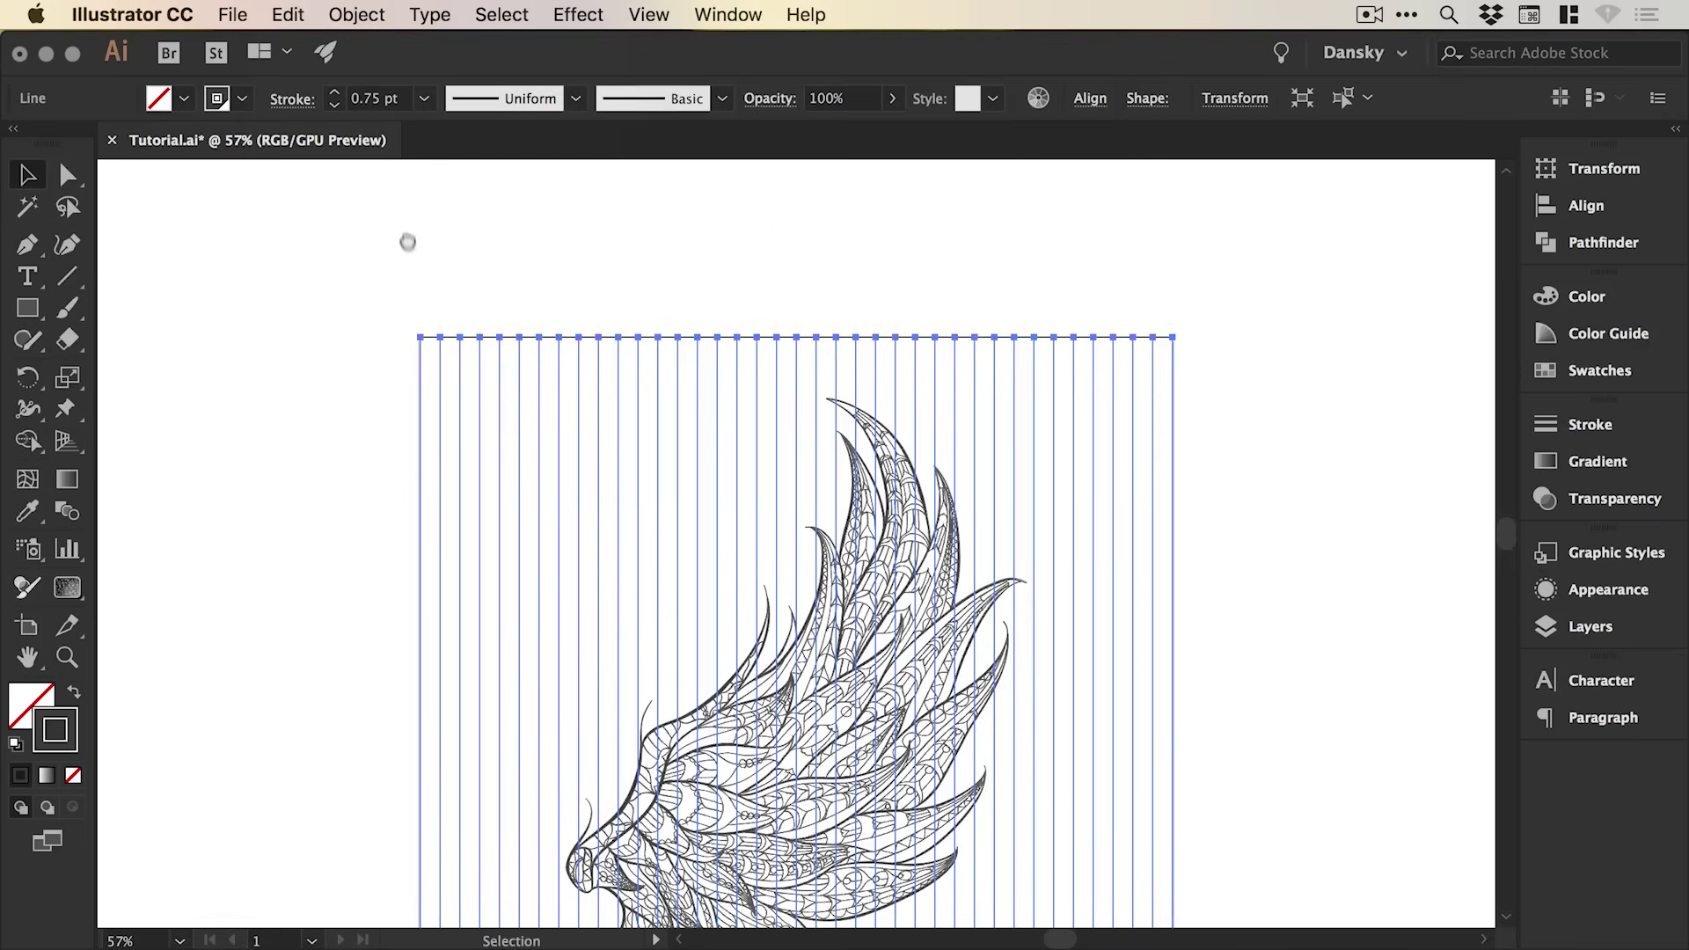
scroll(408, 237, "down", 3)
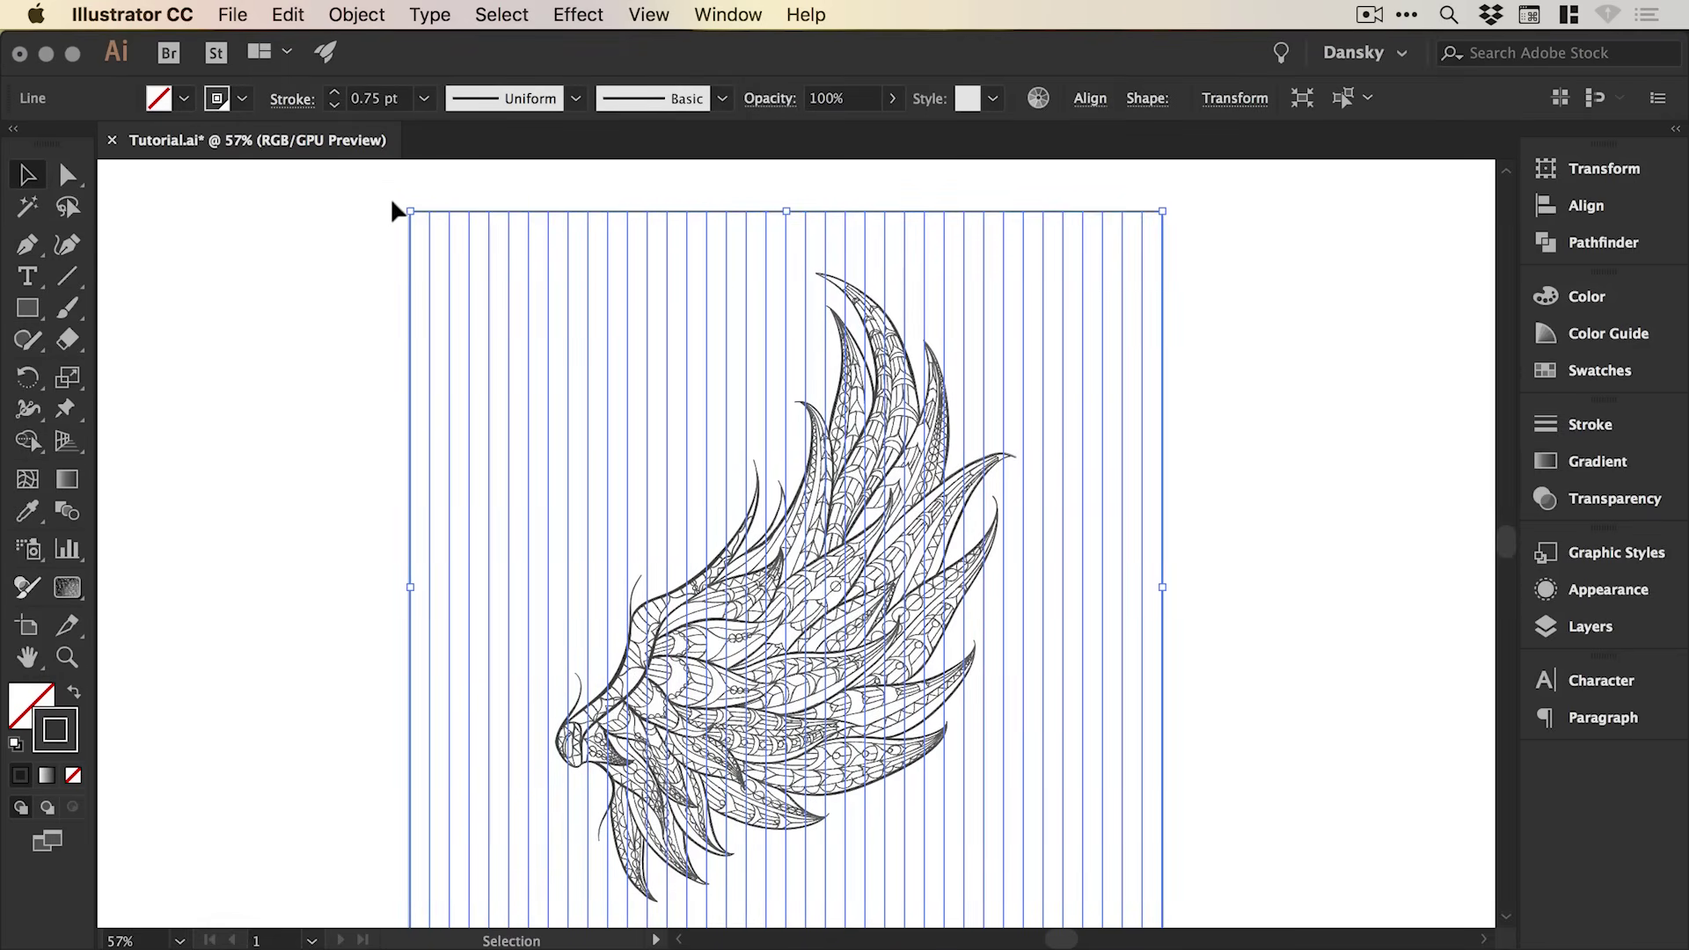
left_click_drag(390, 201, 1163, 285)
left_click(1285, 401)
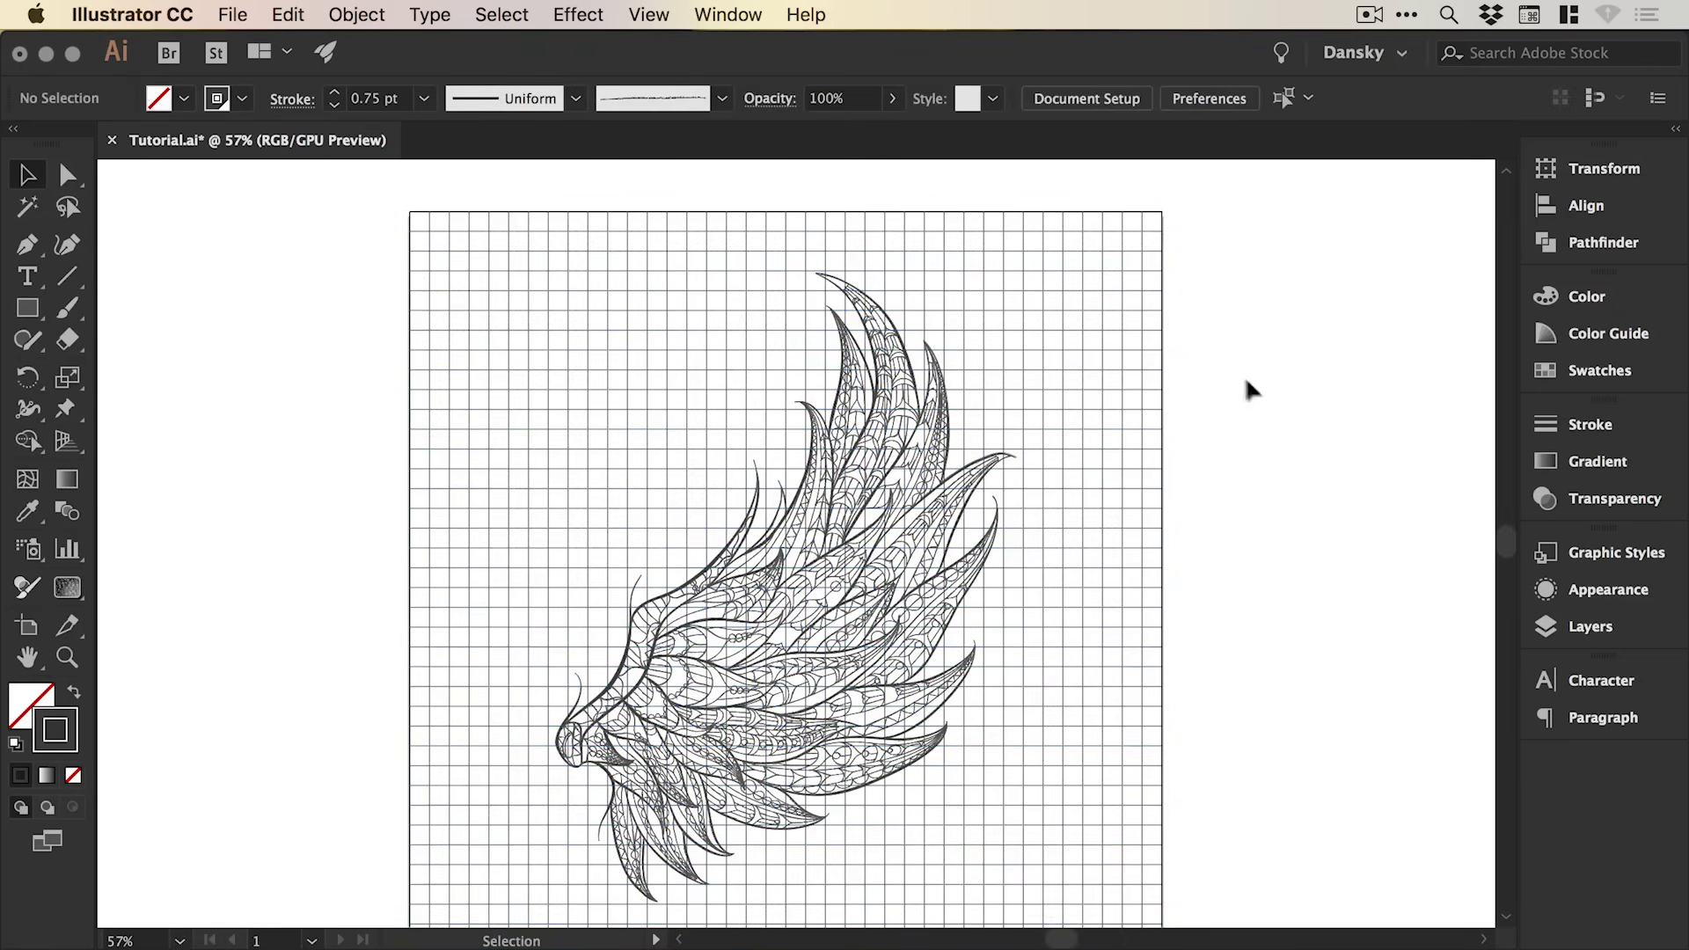
- Select the grid lines and group them into a single grid
mouse_move(1239, 371)
left_mouse_down()
mouse_move(1252, 294)
mouse_move(1252, 351)
mouse_move(1229, 351)
left_mouse_up()
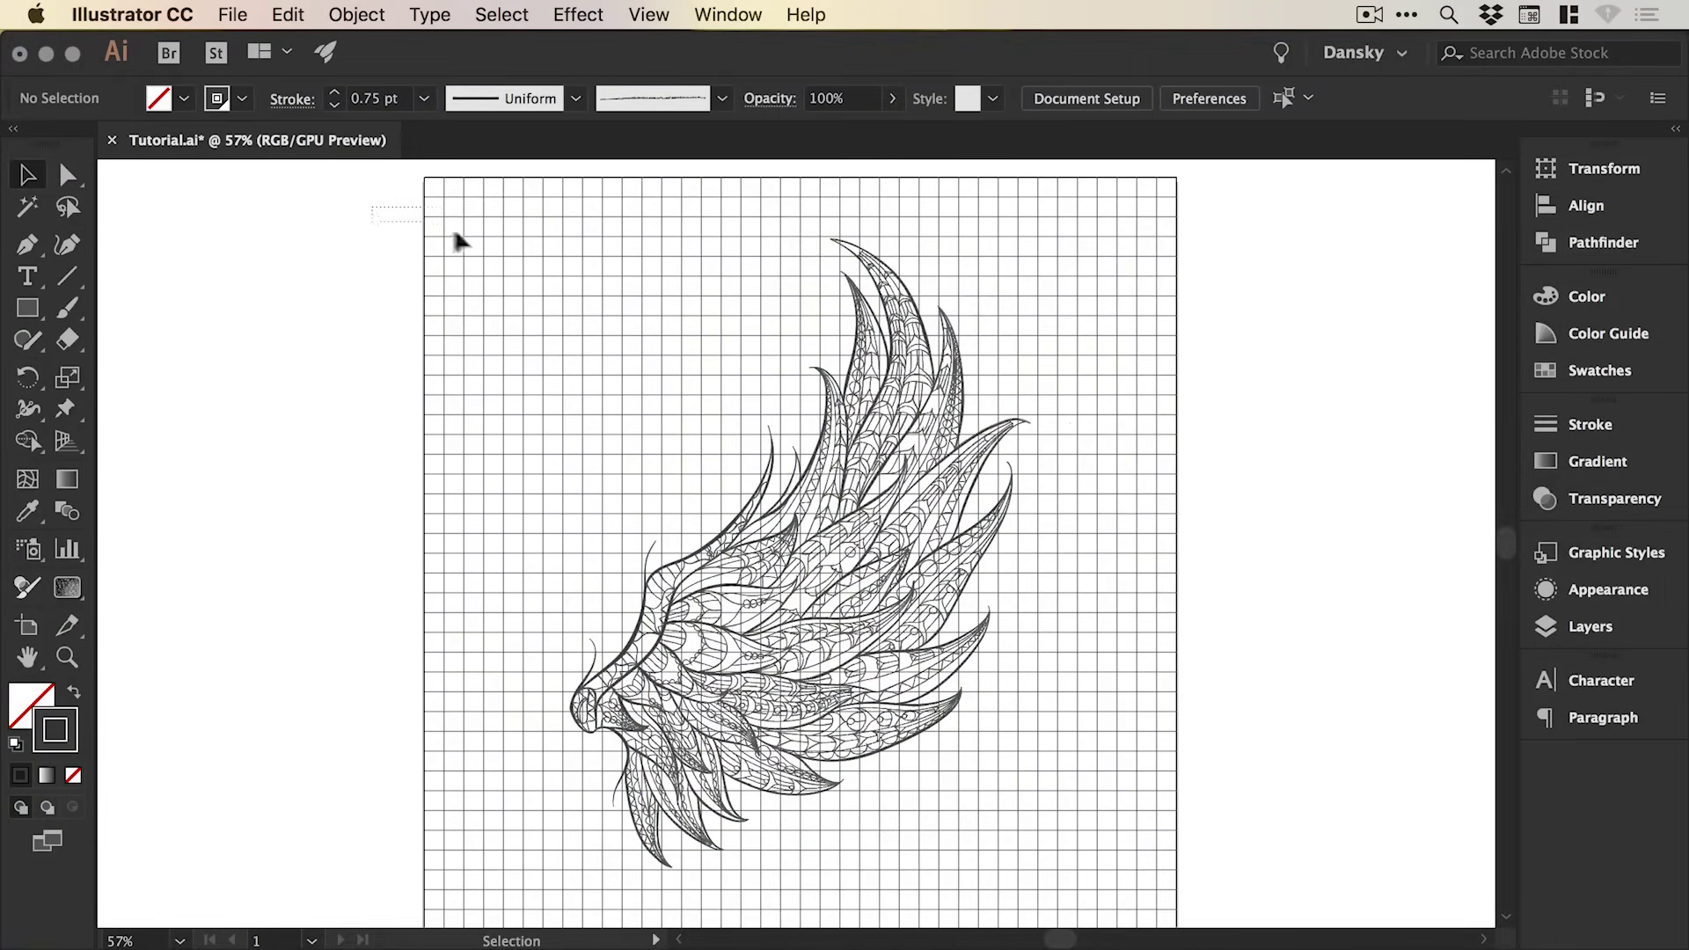
left_click(503, 250)
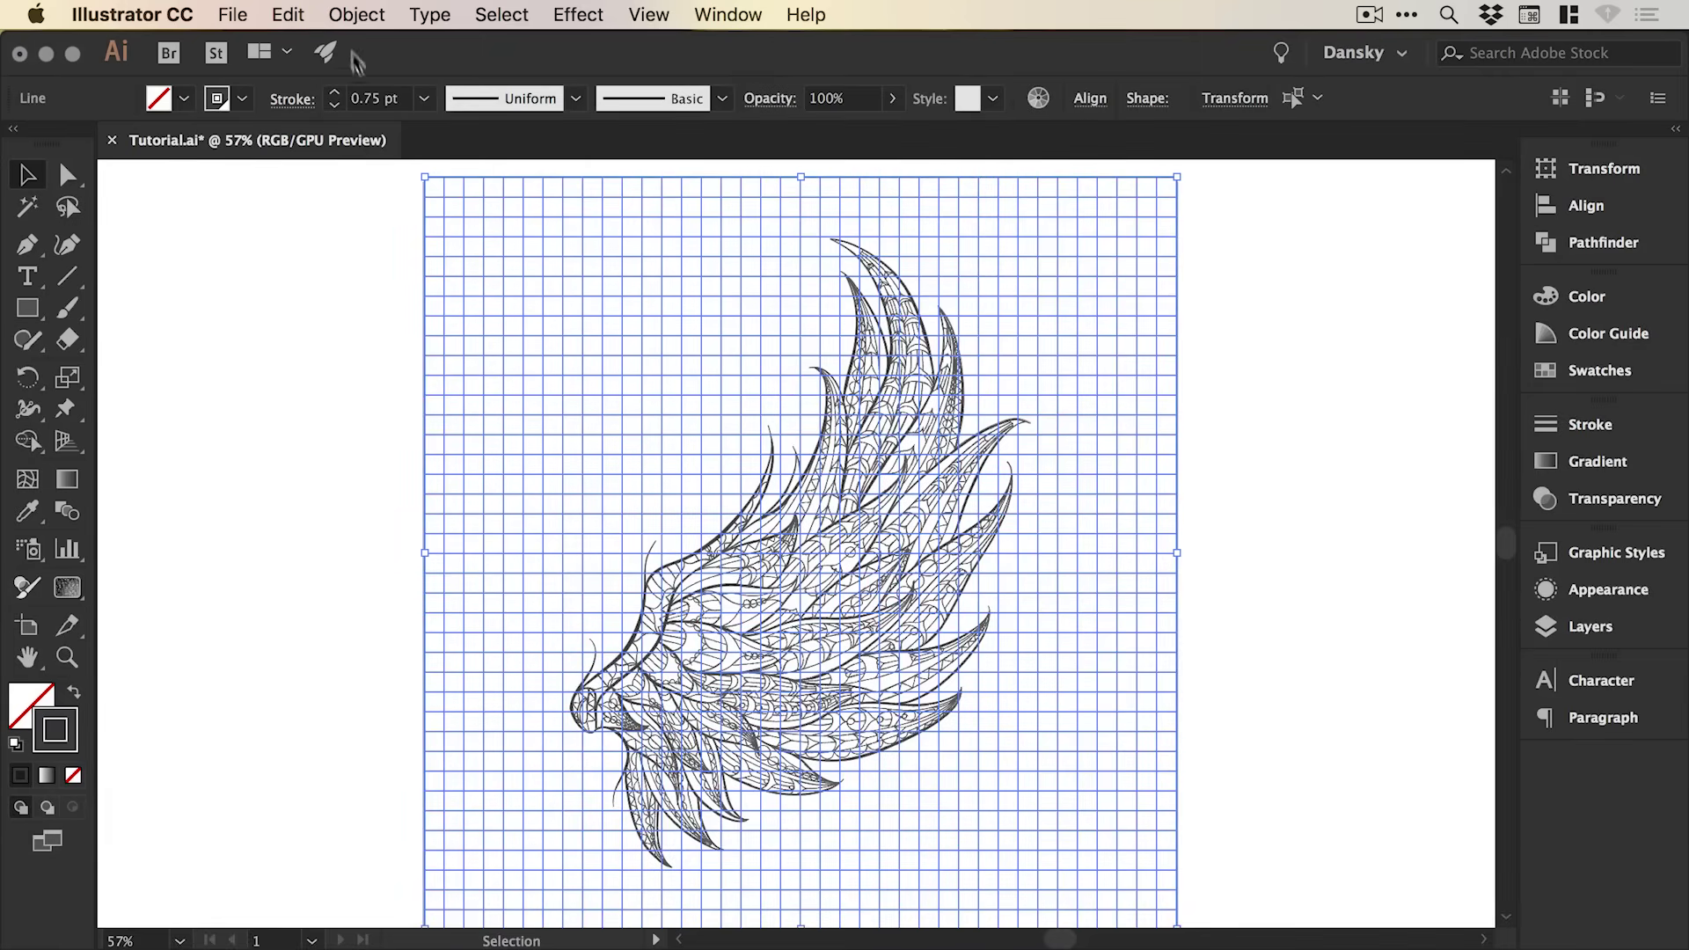
left_click(357, 14)
left_click(370, 112)
- Send the grid to back behind the wing, then zoom in on its left side
left_click(358, 14)
mouse_move(365, 74)
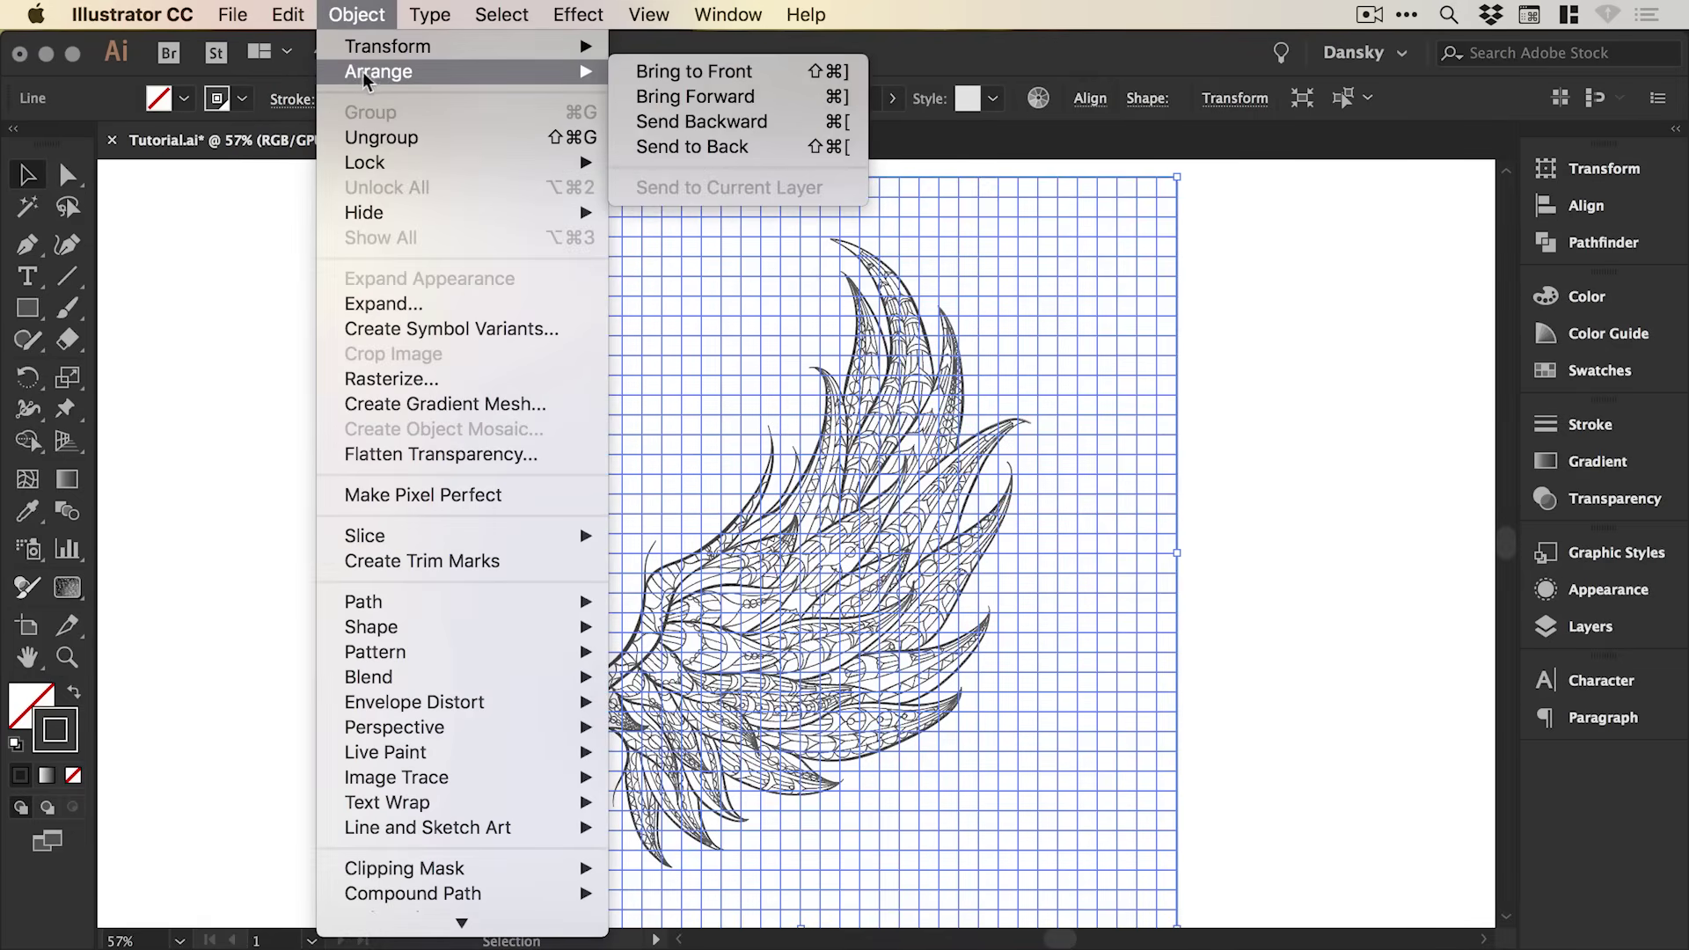
left_click(745, 151)
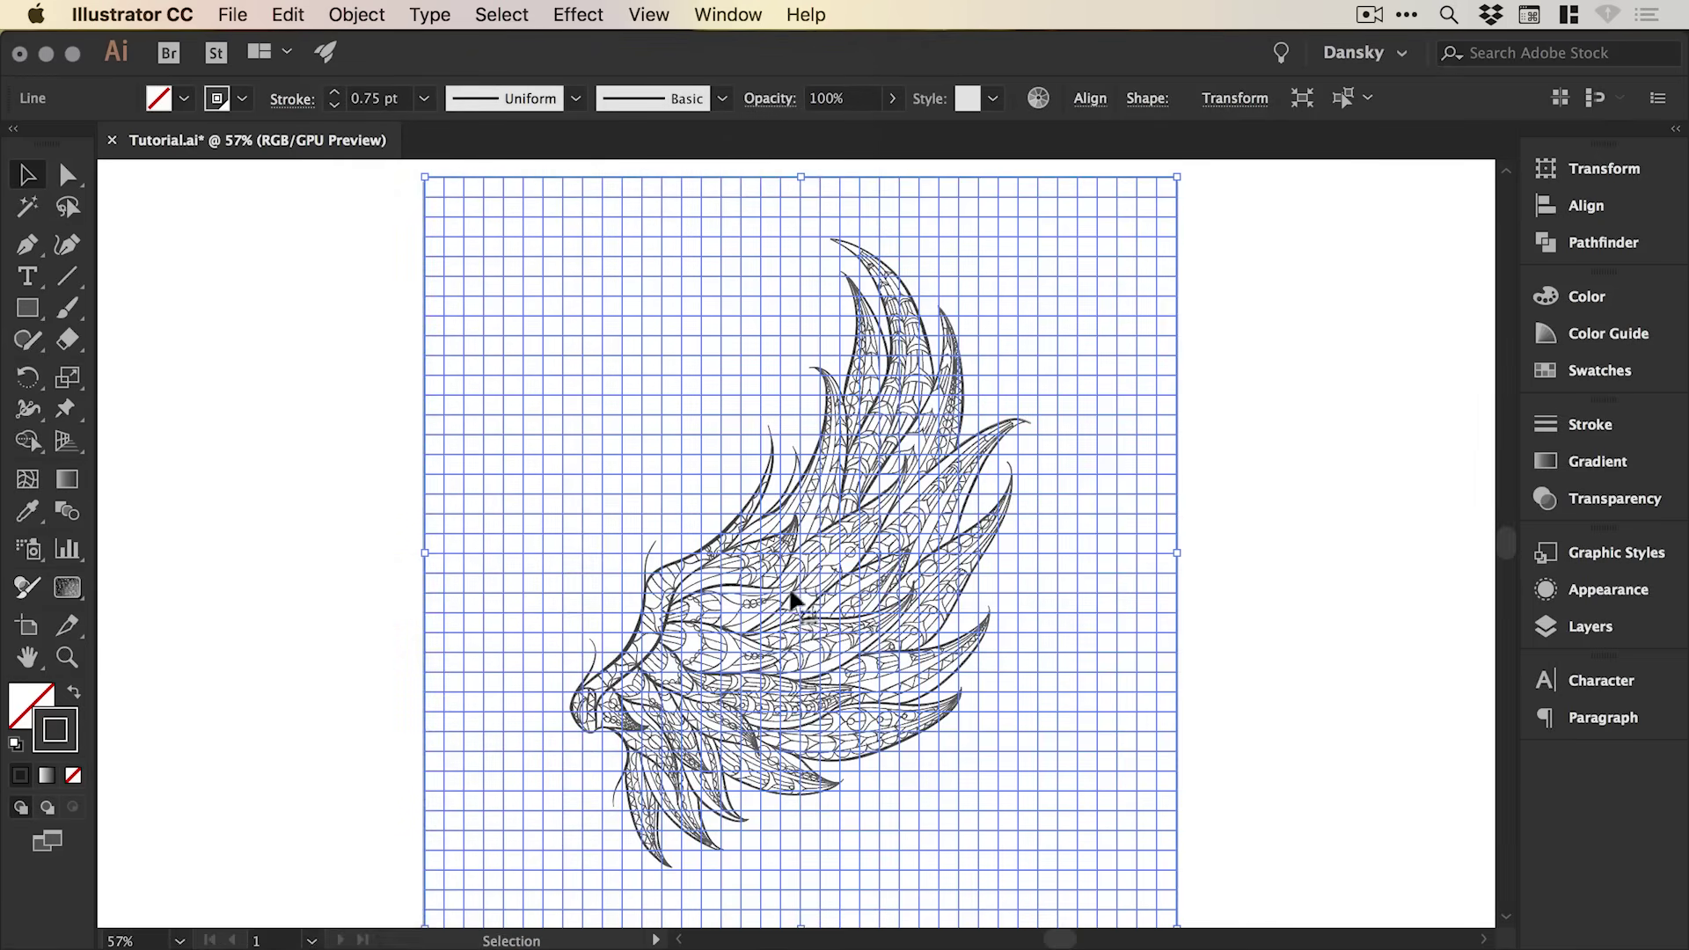
left_click(1325, 438)
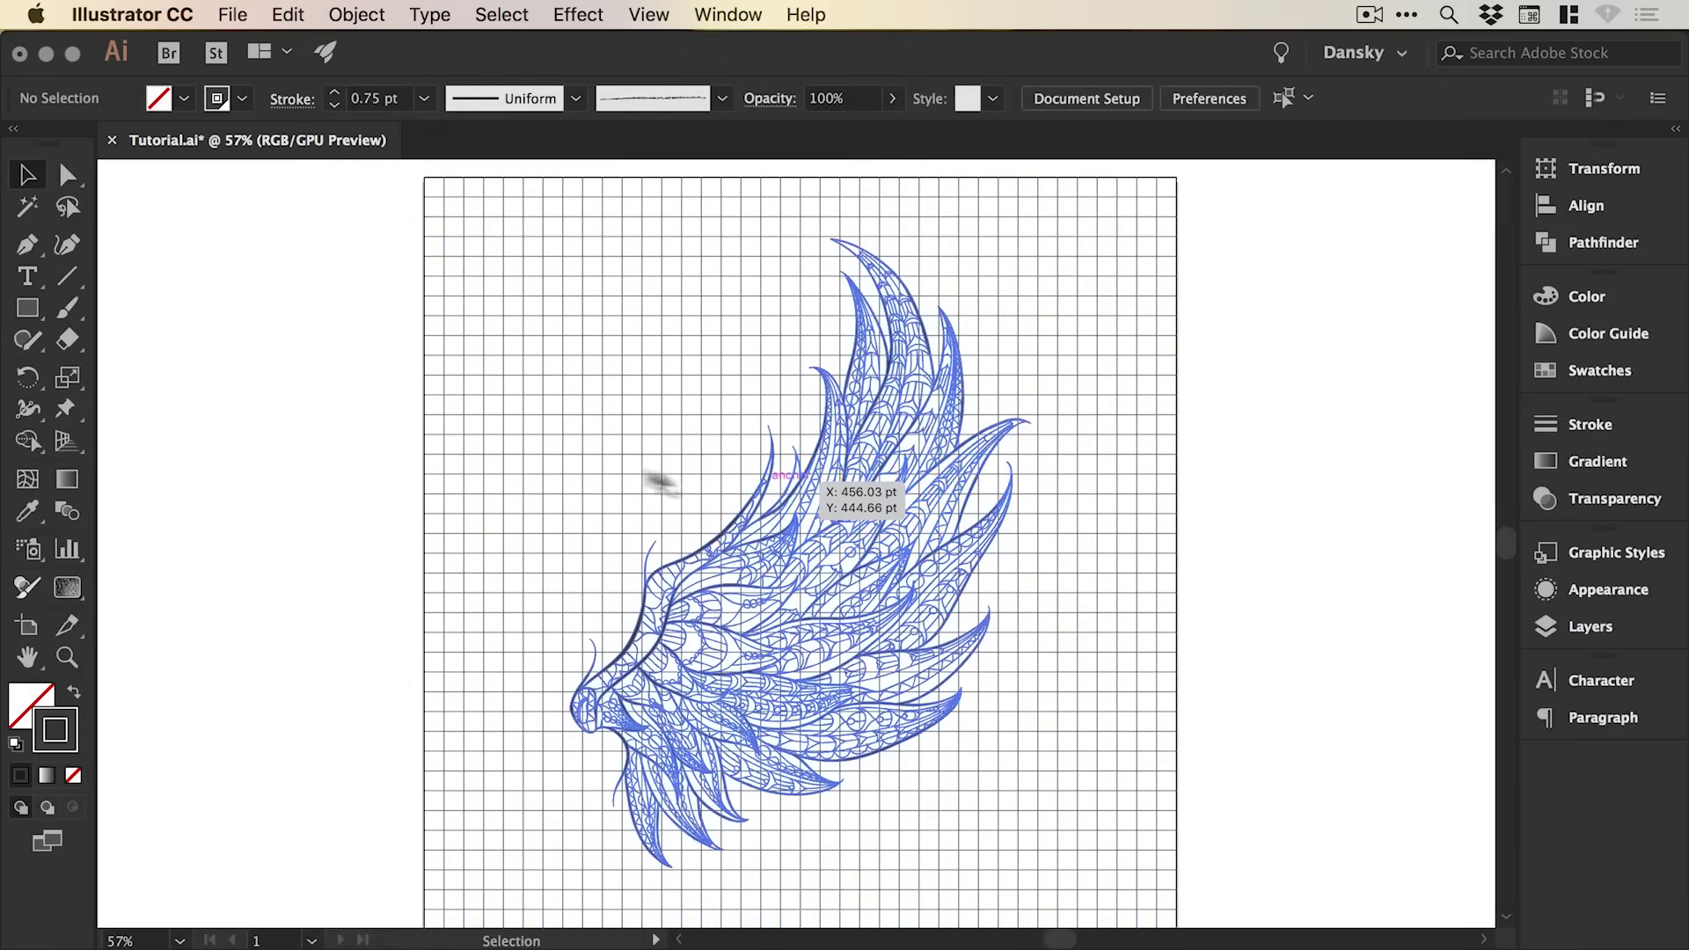
key("z")
left_click_drag(360, 293, 717, 508)
- Select the whole grid and apply the rough pencil brush from the Brushes panel
key("v")
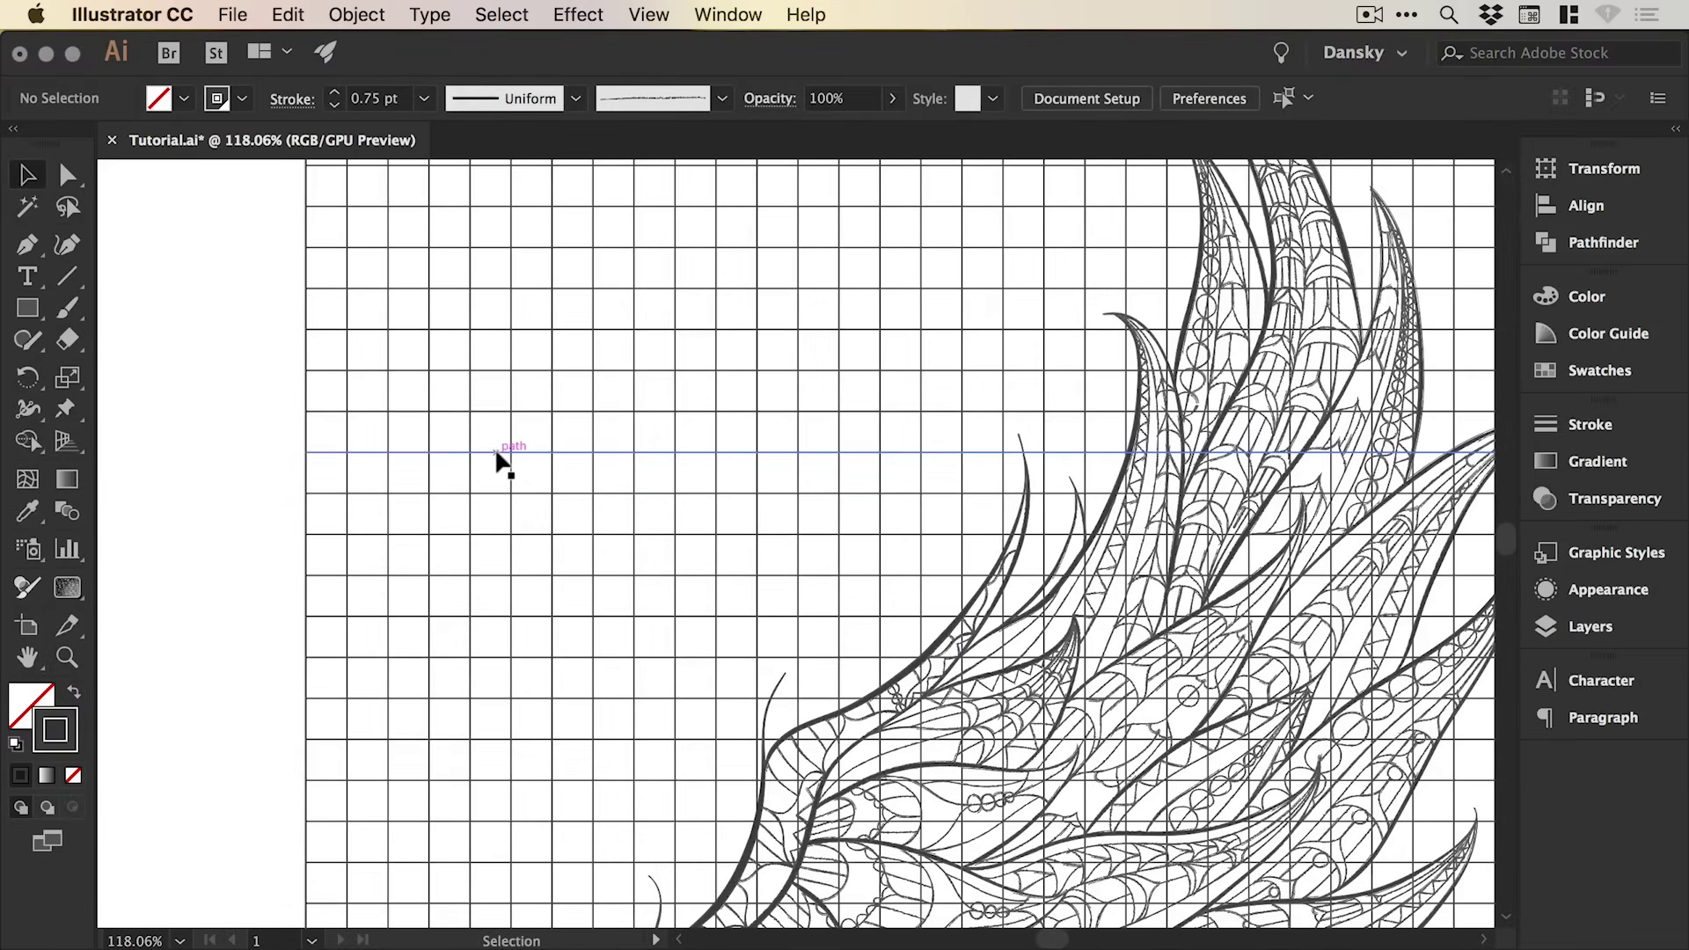
left_click(496, 452)
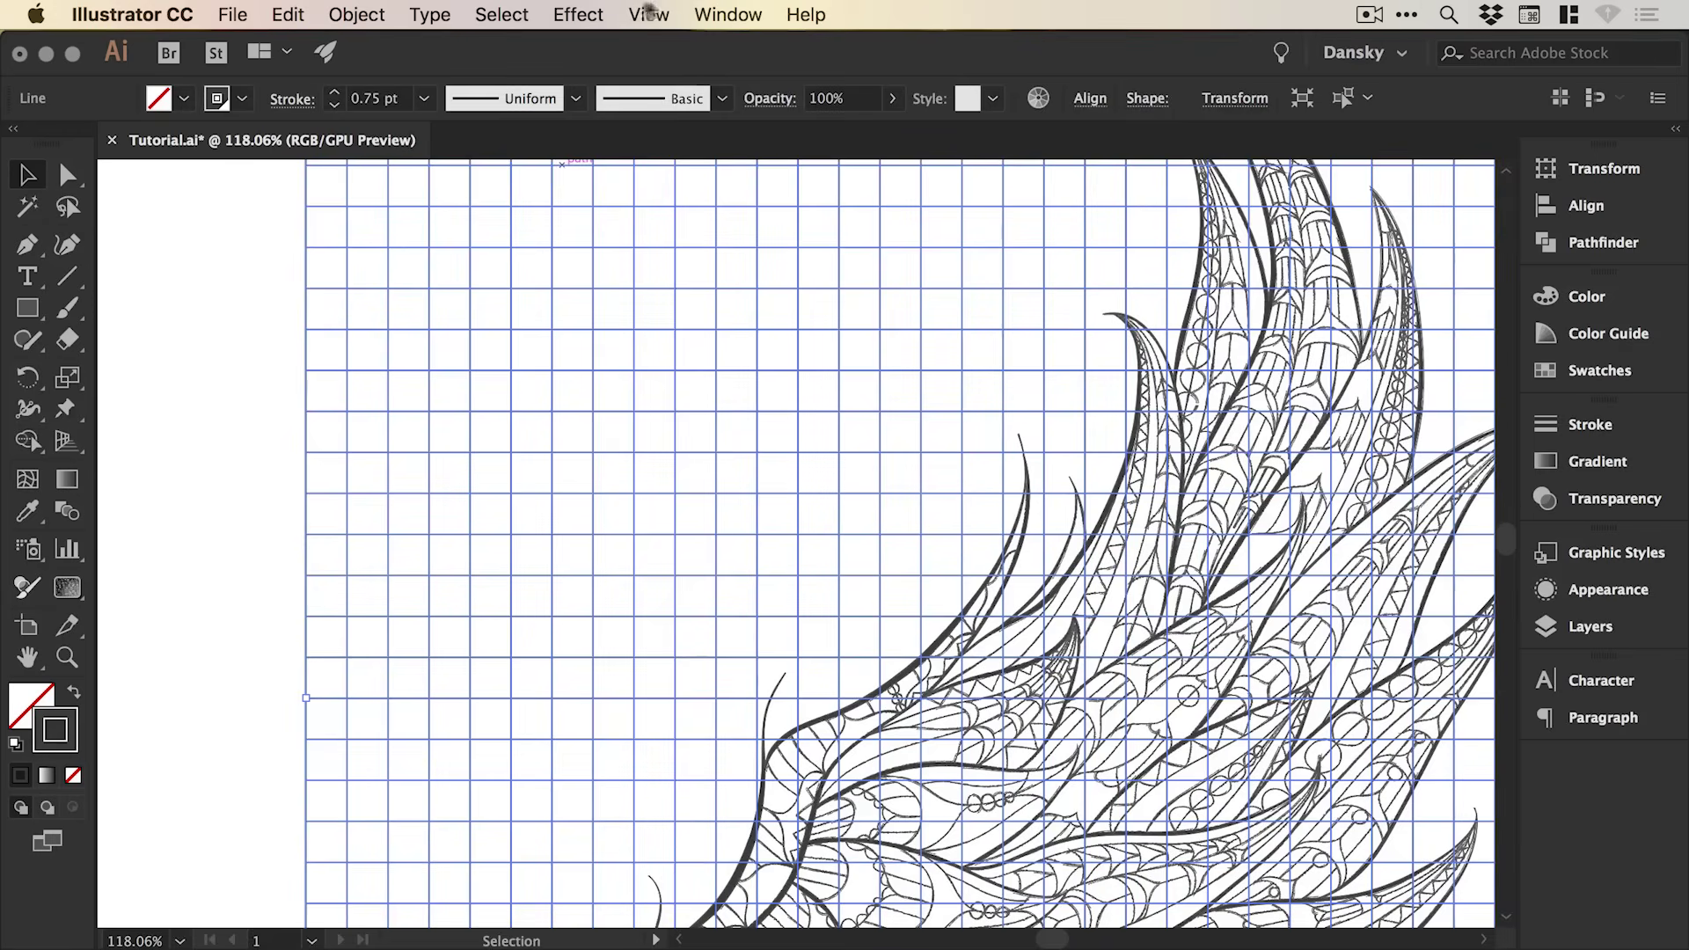
left_click(728, 15)
left_click(744, 487)
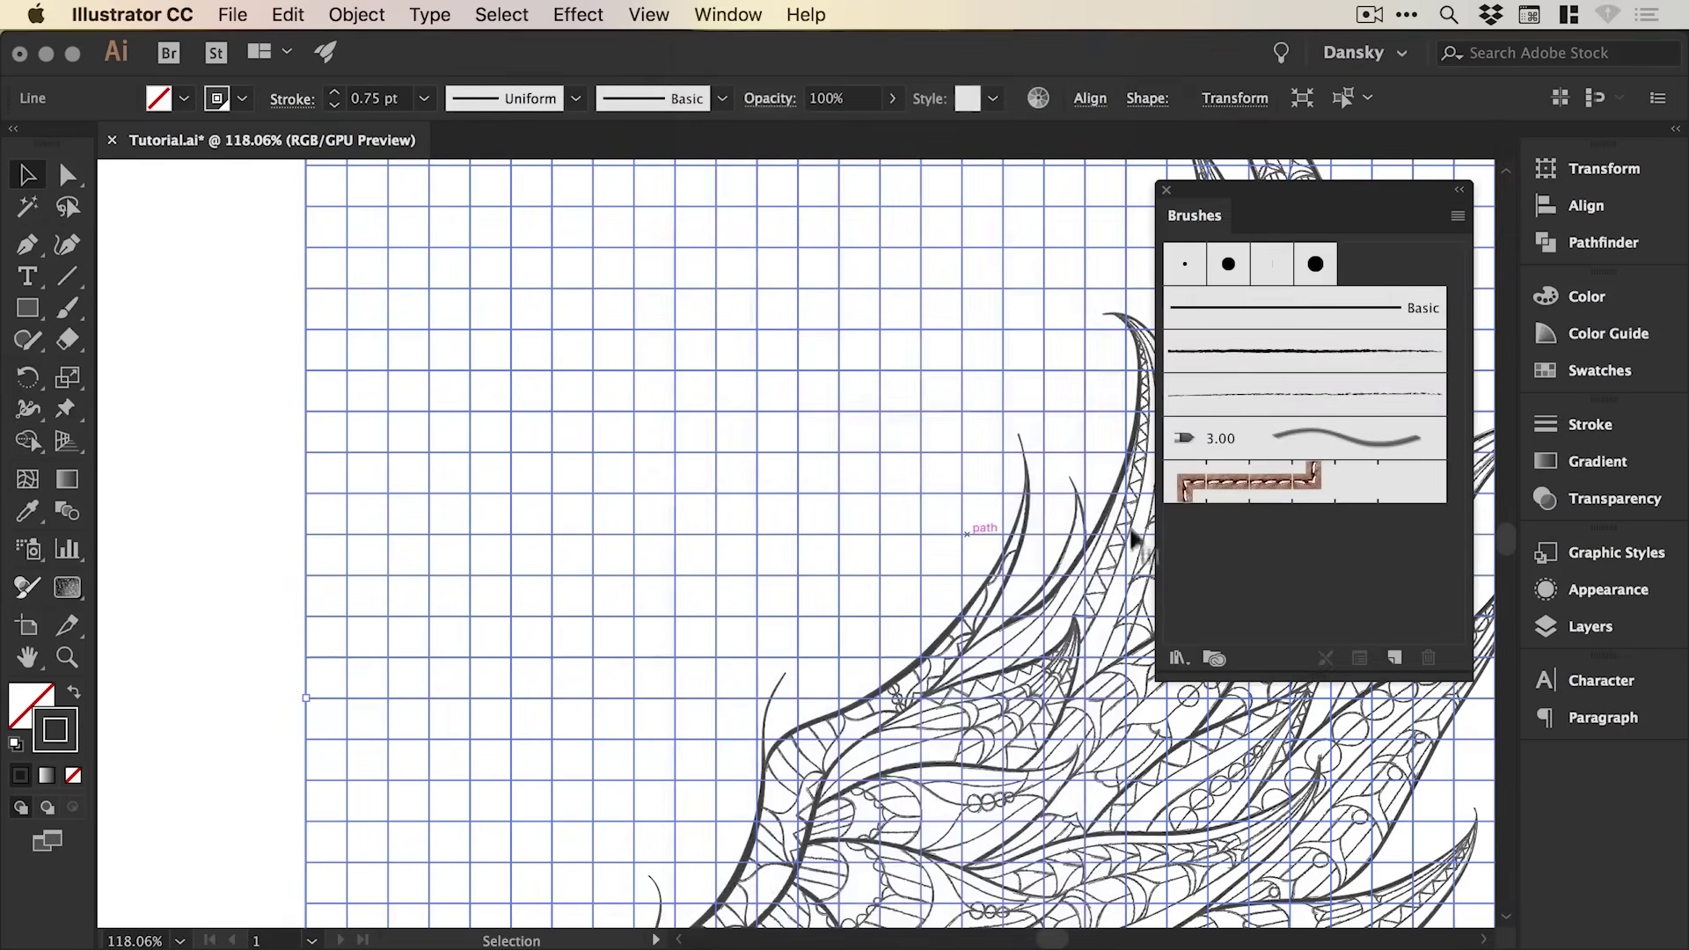
left_click(1373, 398)
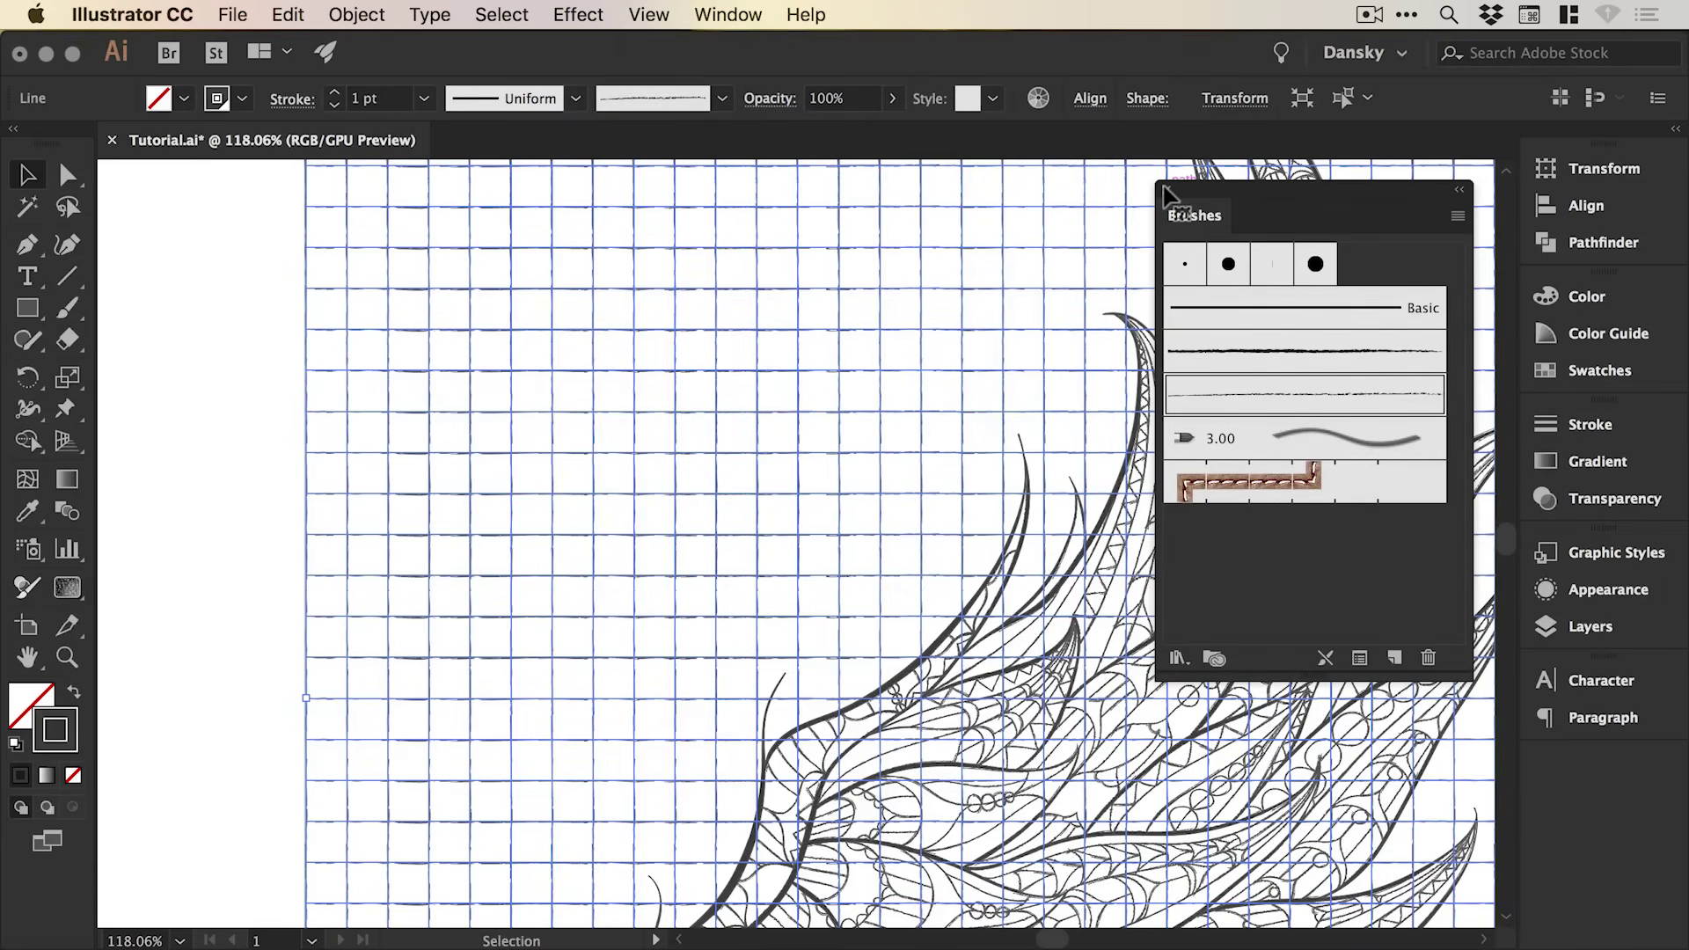
- Set the grid's stroke weight to 0.5 pt and its colour to light grey #cccccc
left_click(1578, 420)
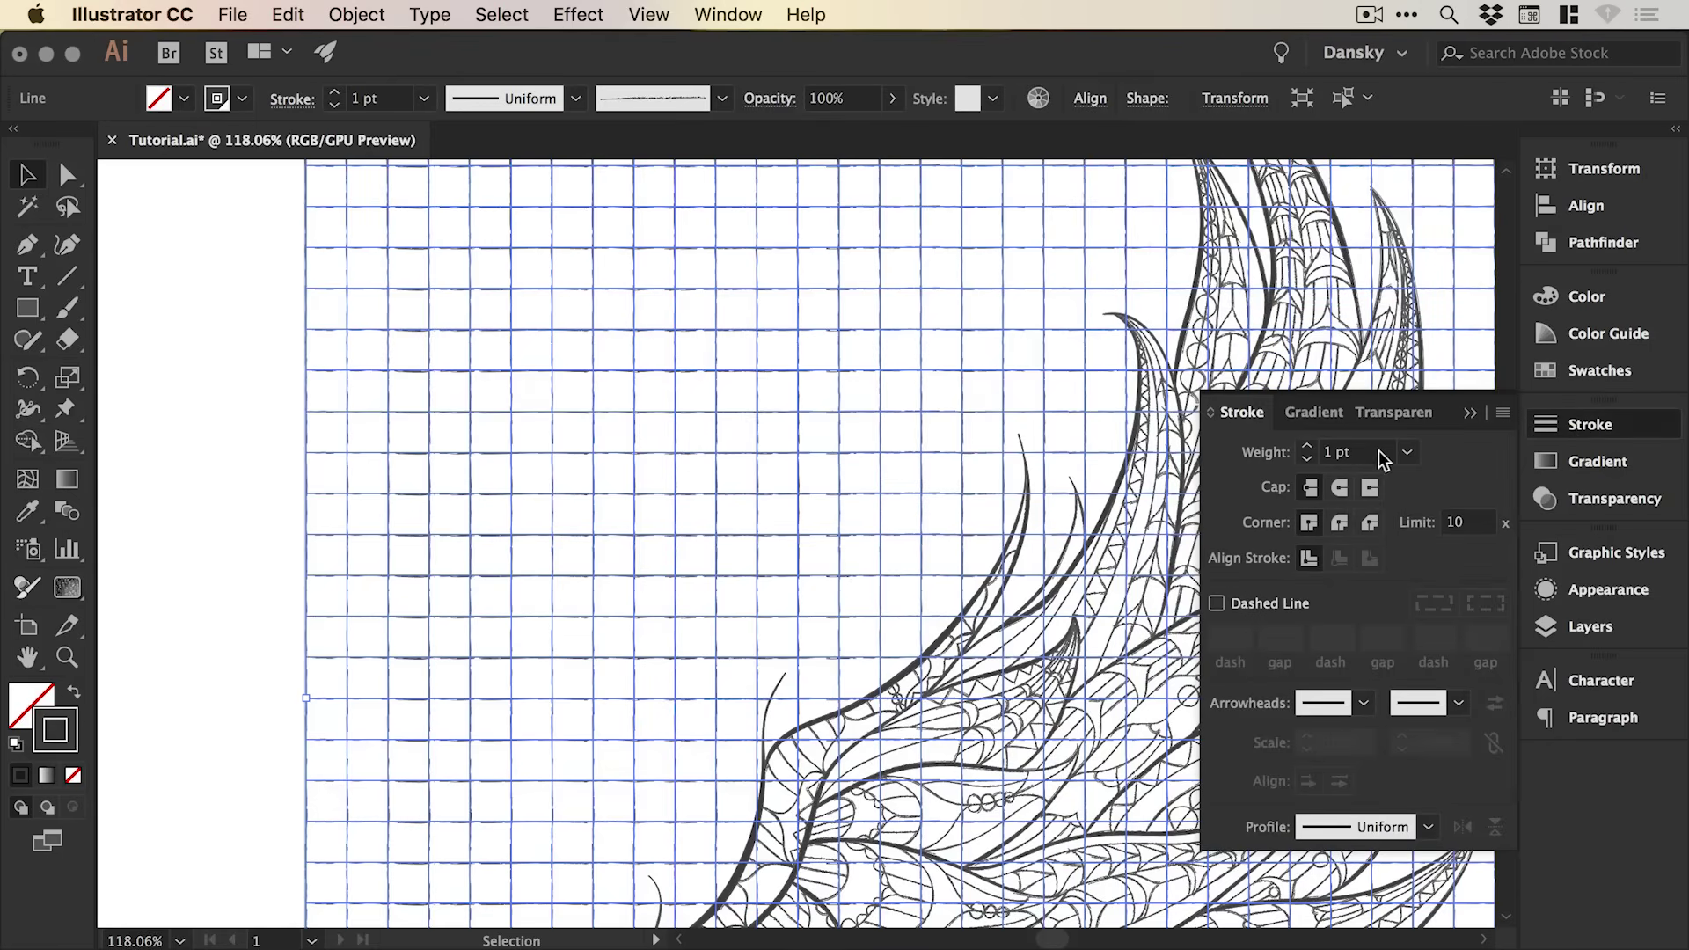
type("0.5")
key("Return")
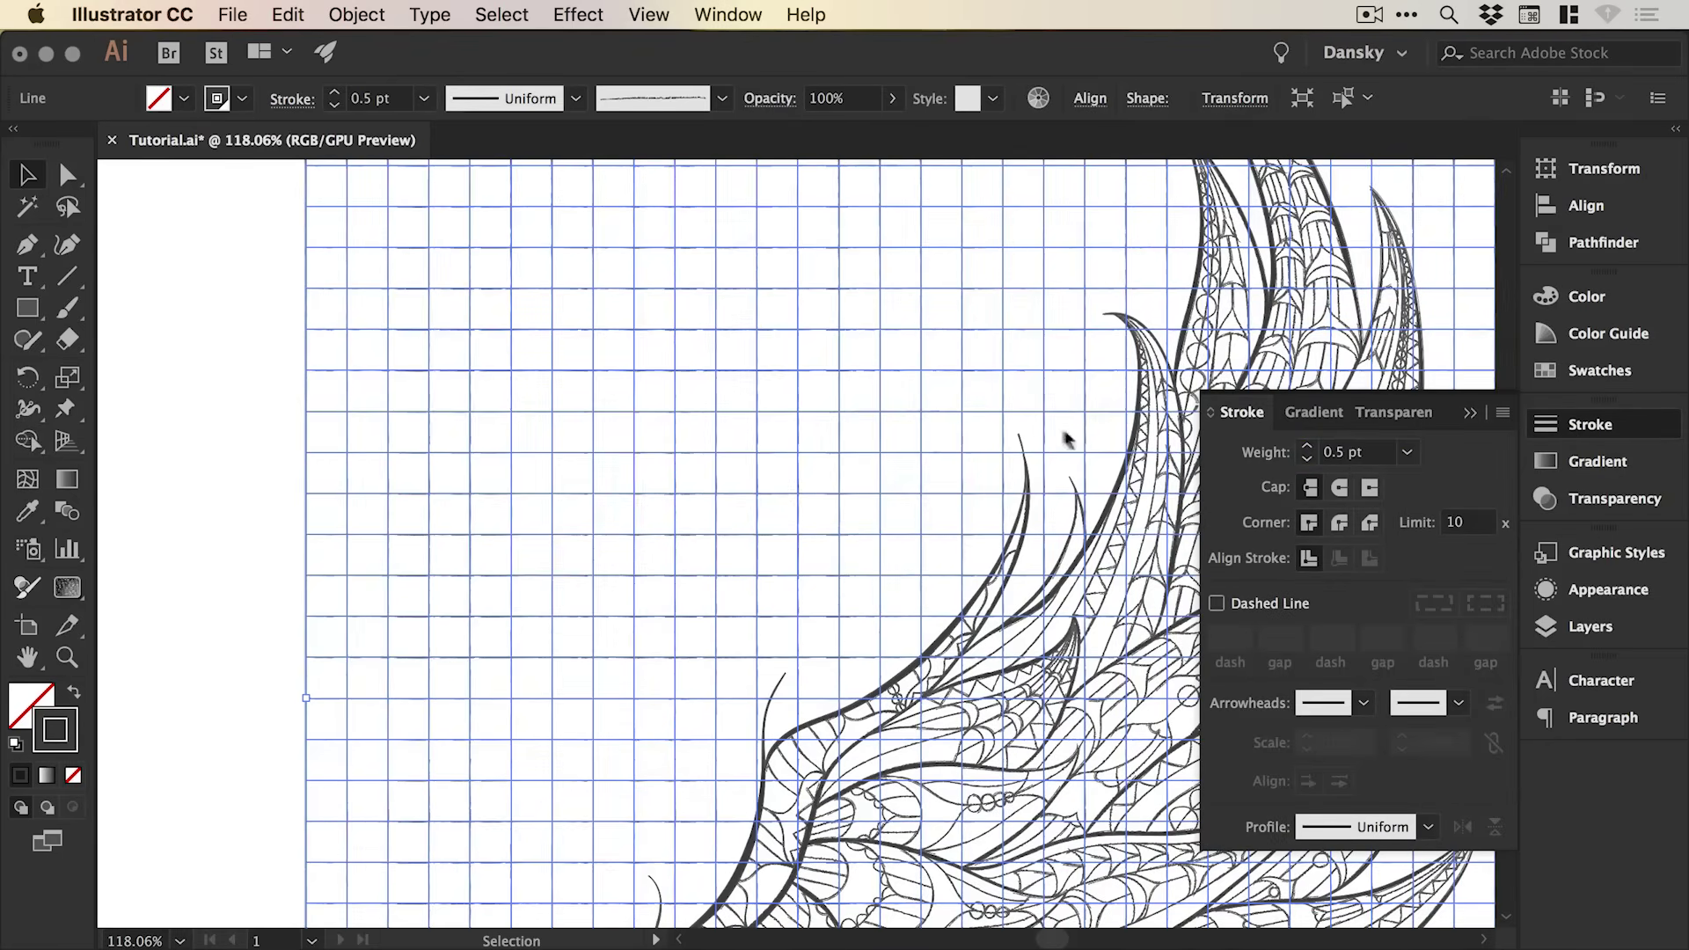
double_click(55, 736)
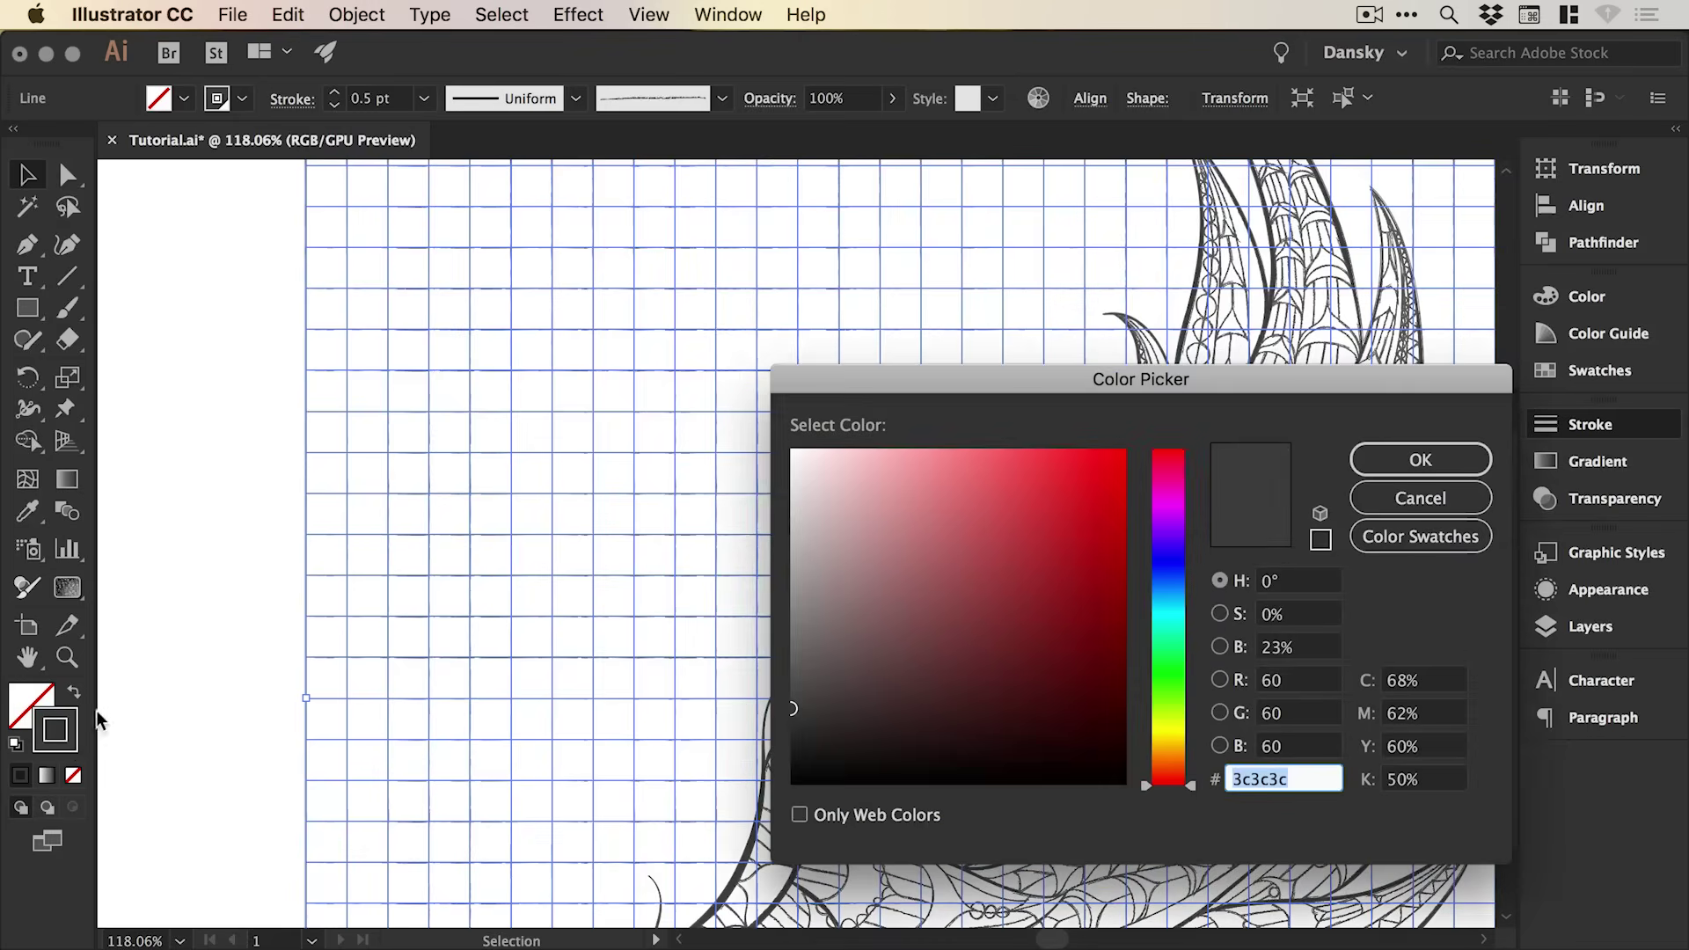
left_click(793, 521)
left_click_drag(792, 521, 780, 516)
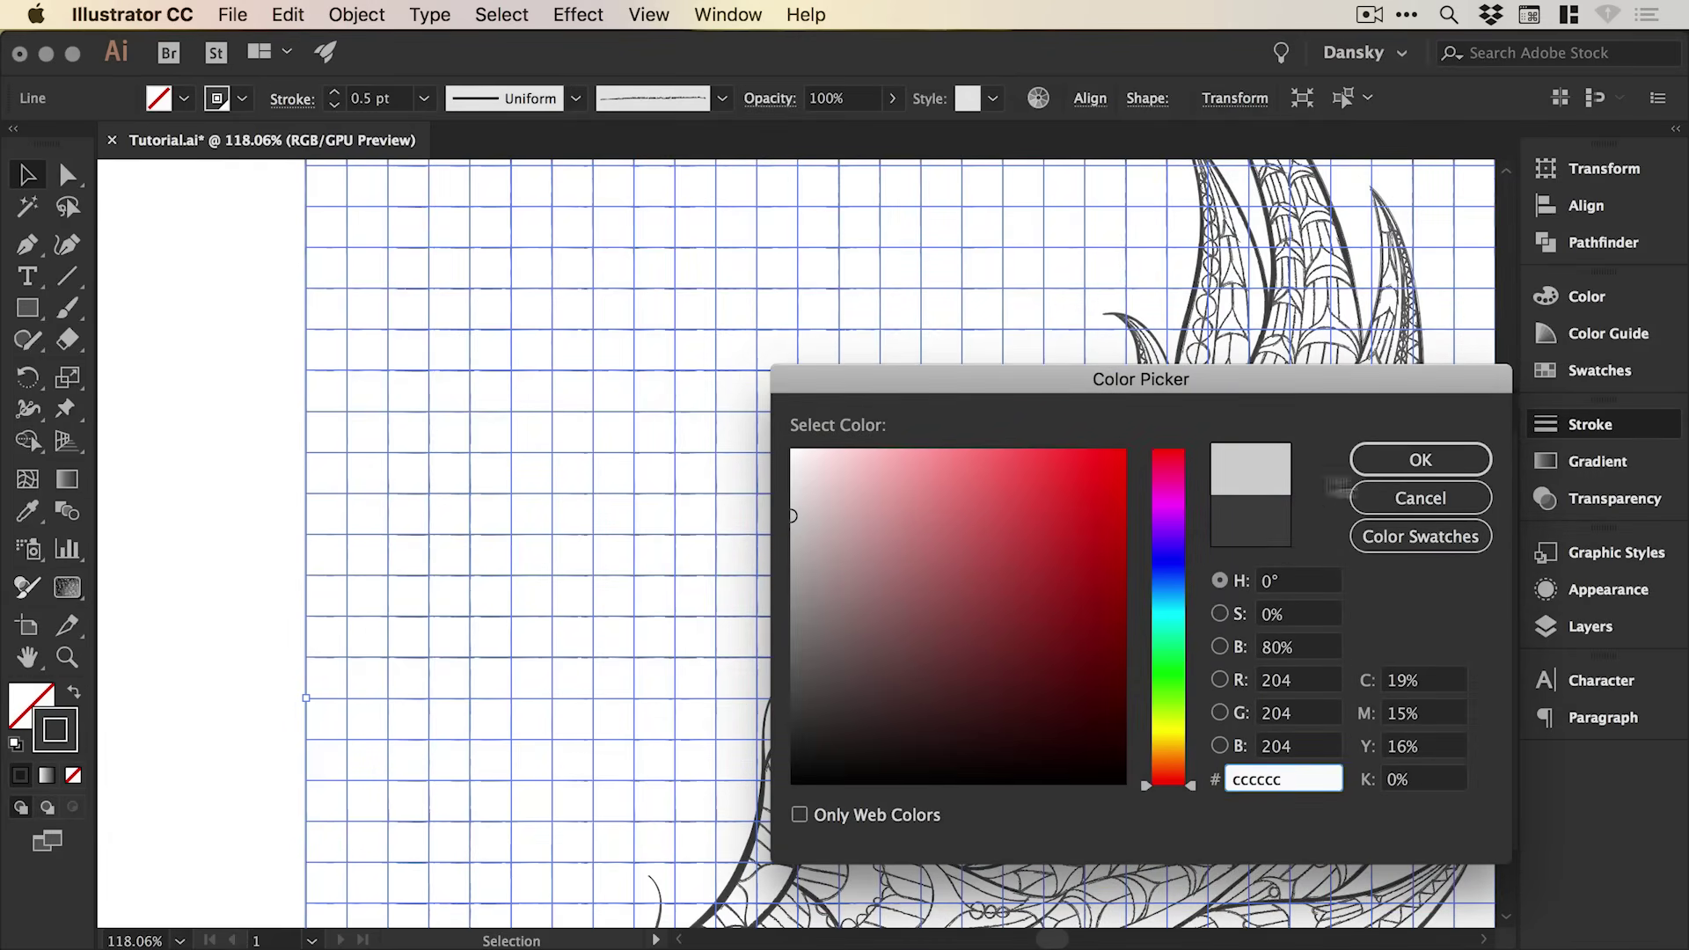
left_click(1377, 461)
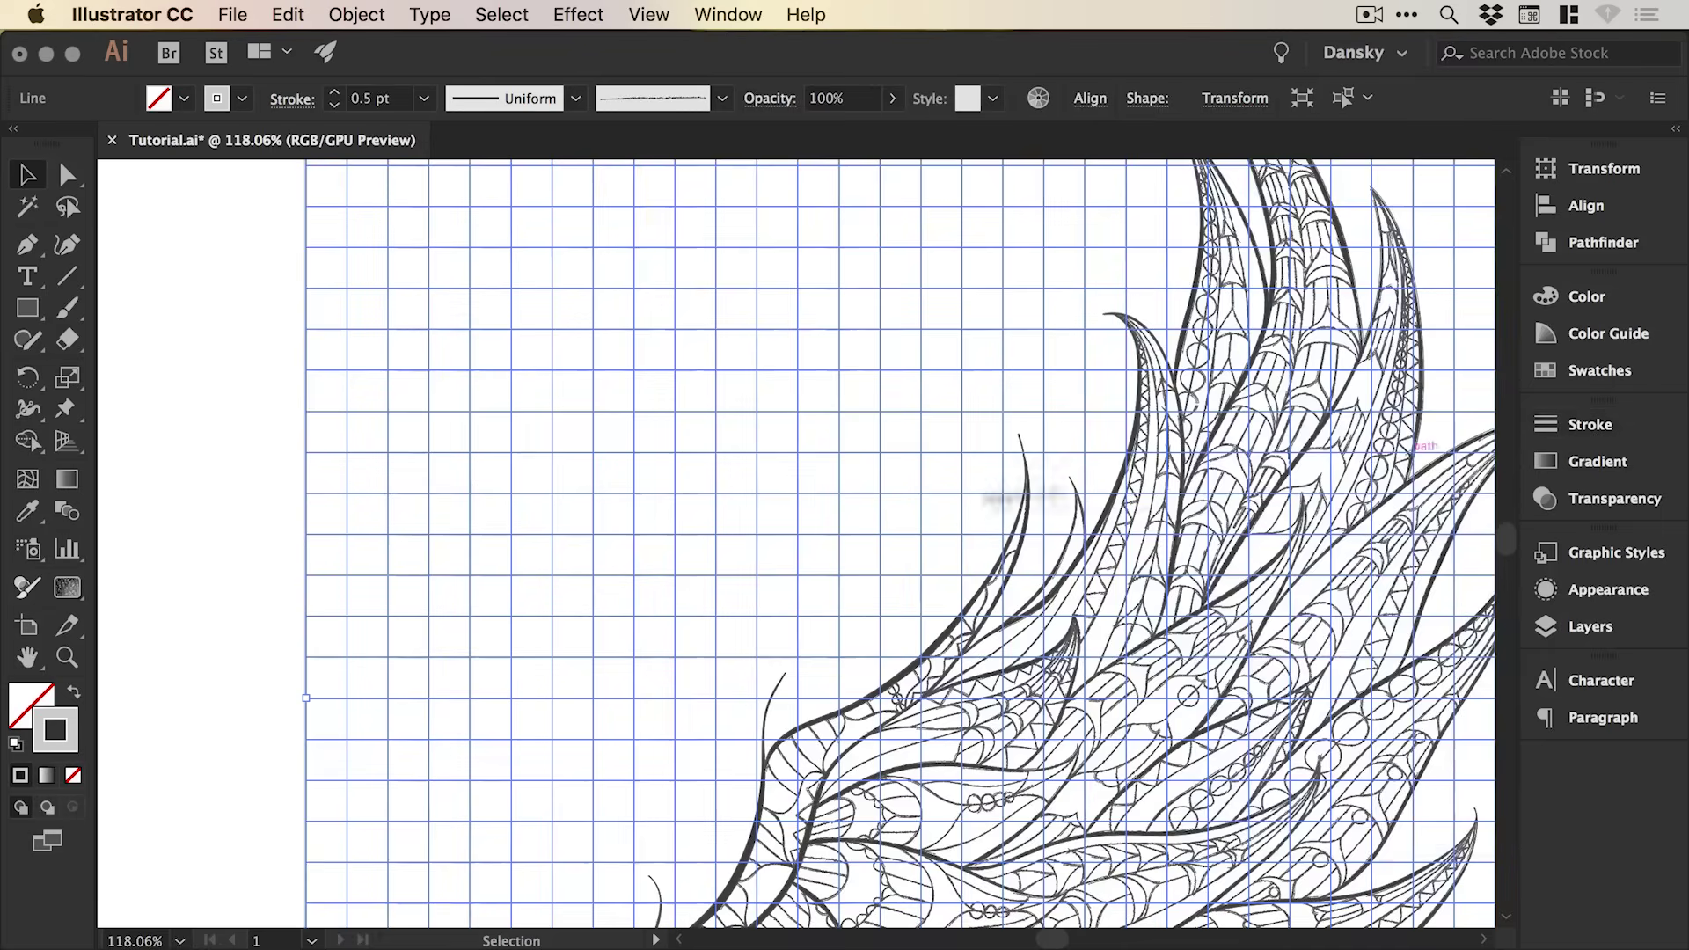
left_click(221, 542)
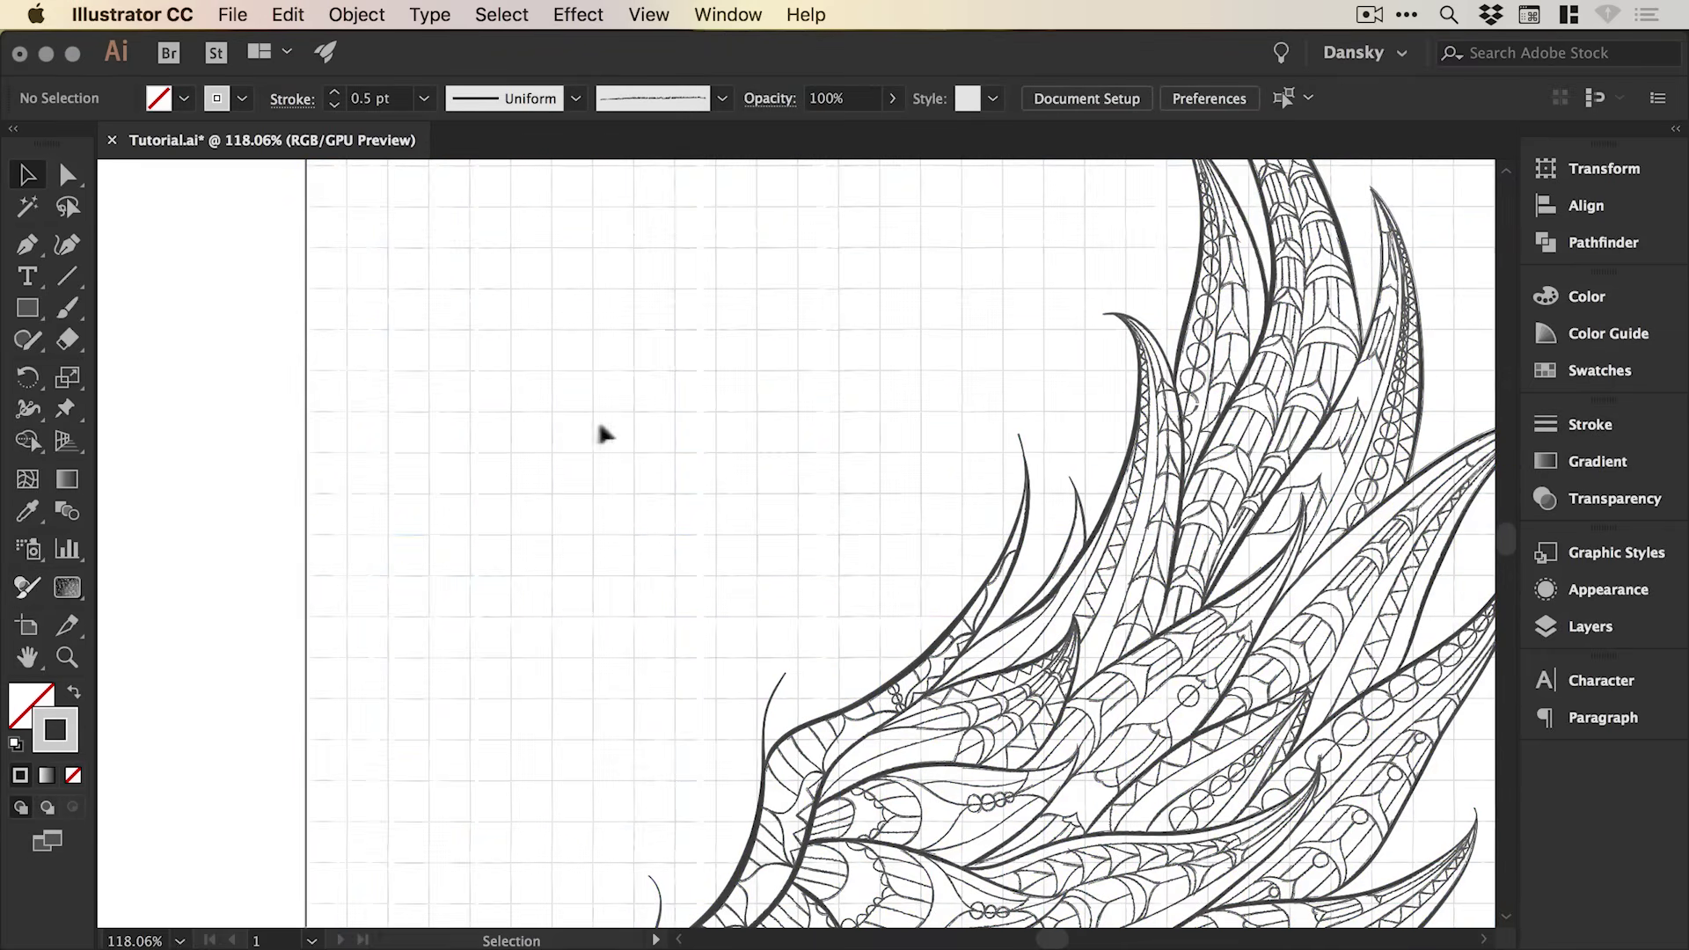
- Zoom into the feather strokes, select the wing and set its Transparency blend mode to Multiply
key("z")
left_click_drag(832, 532, 1053, 726)
left_click_drag(690, 602, 974, 823)
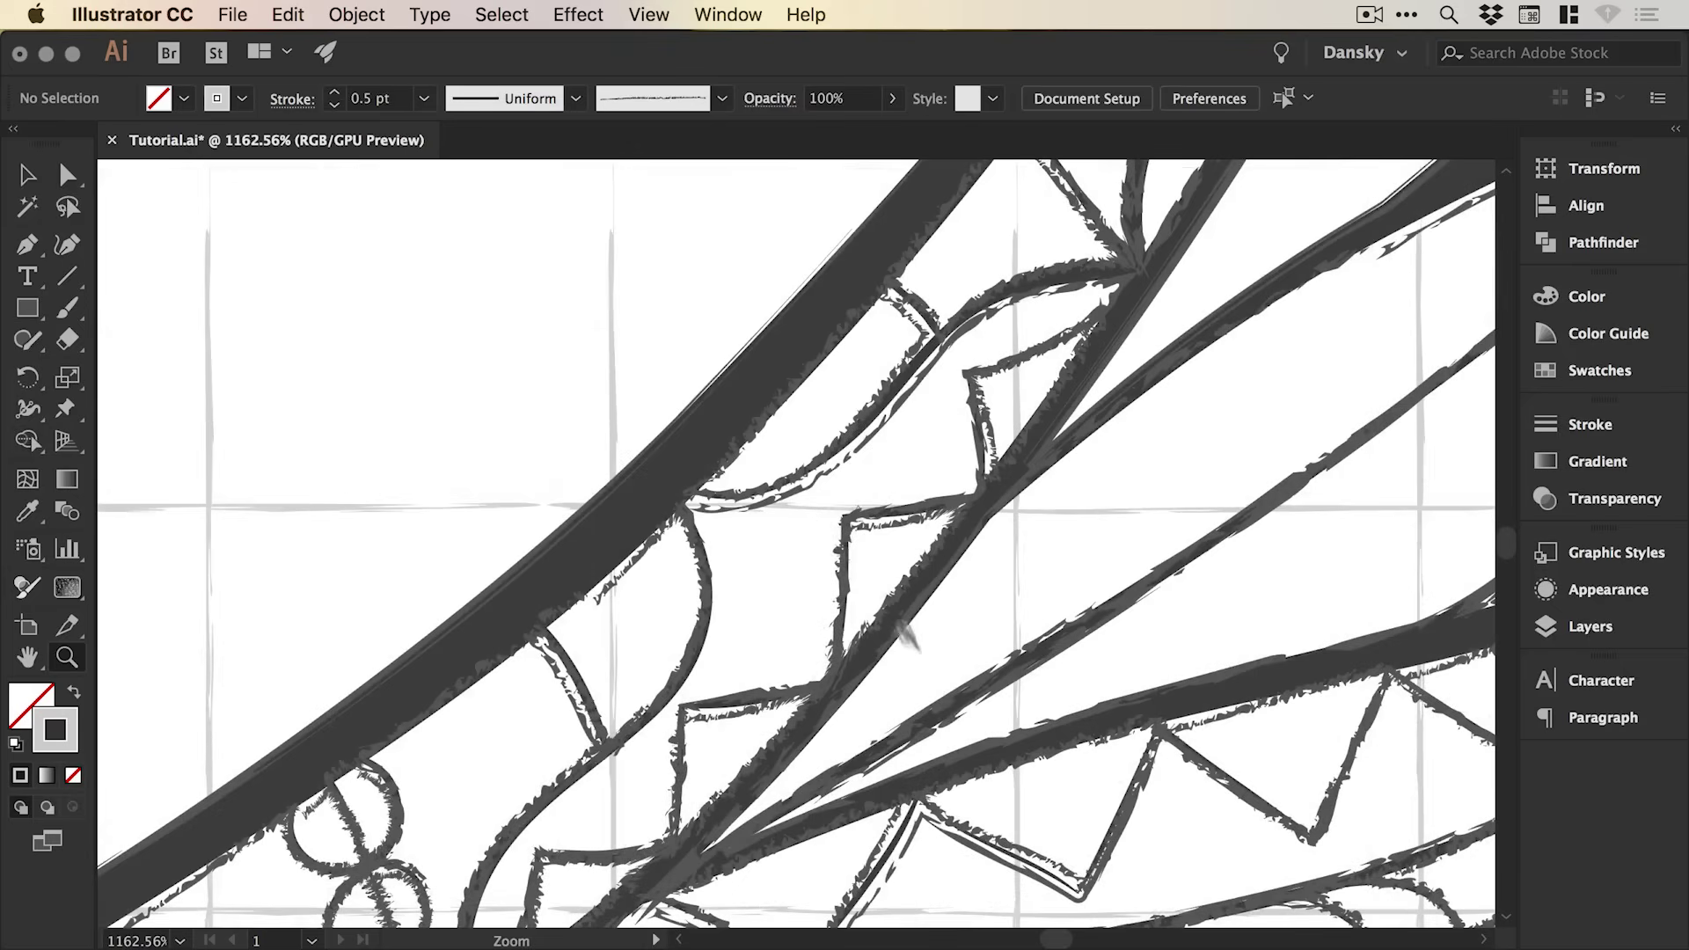
key("v")
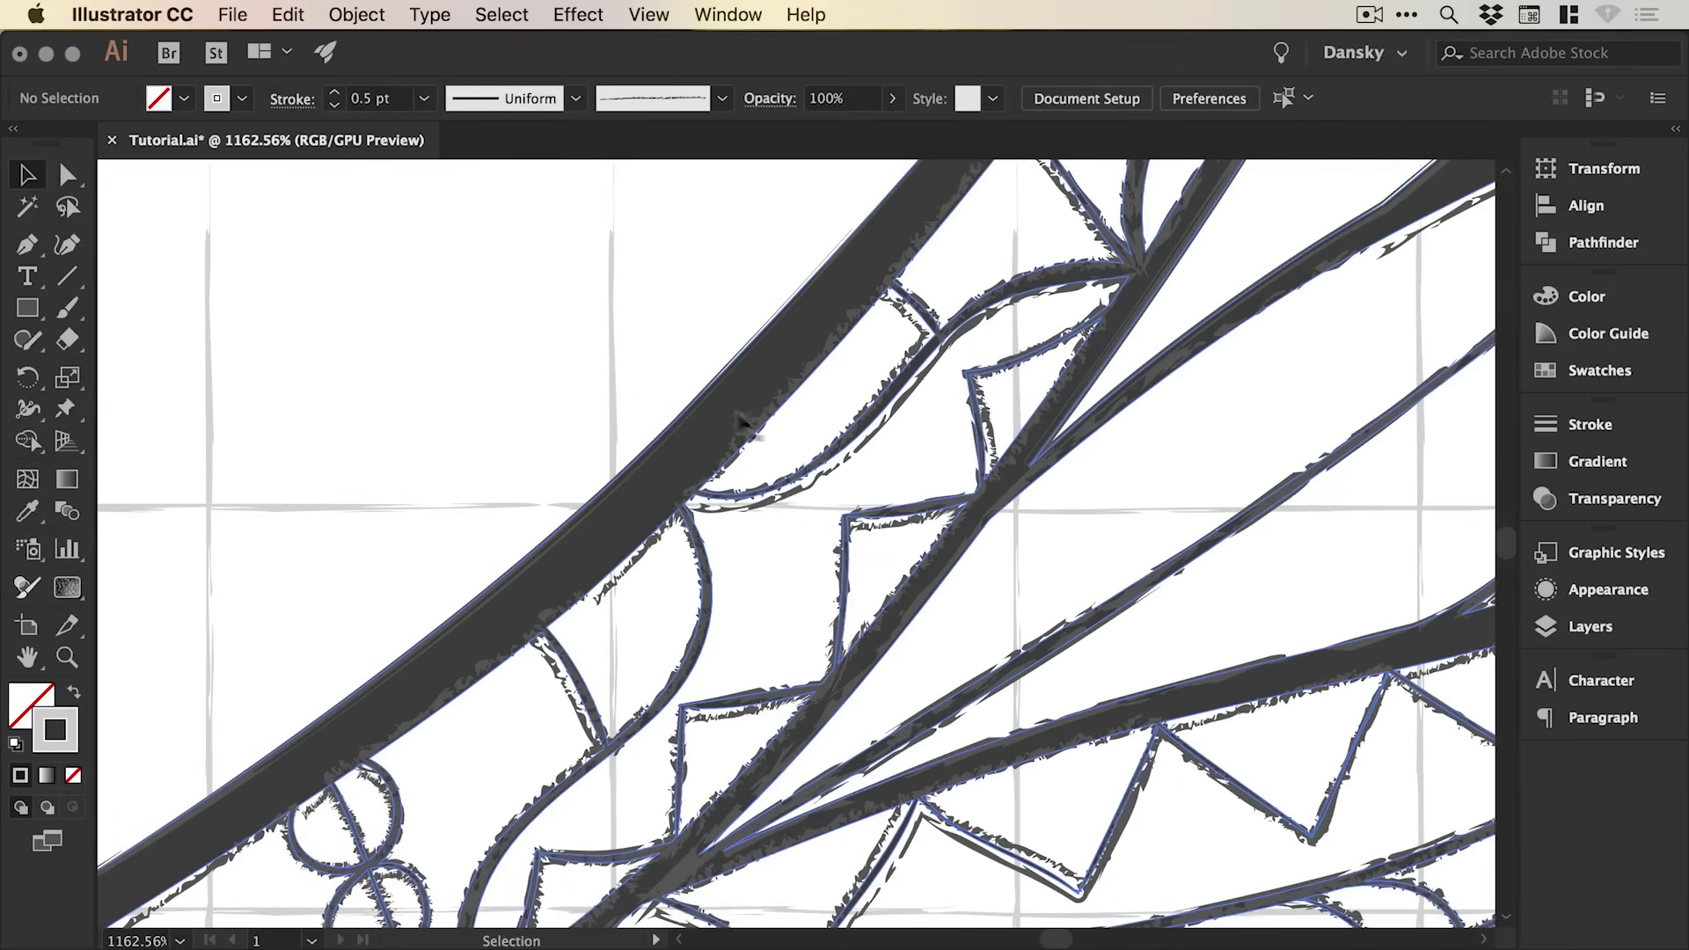
left_click(1370, 506)
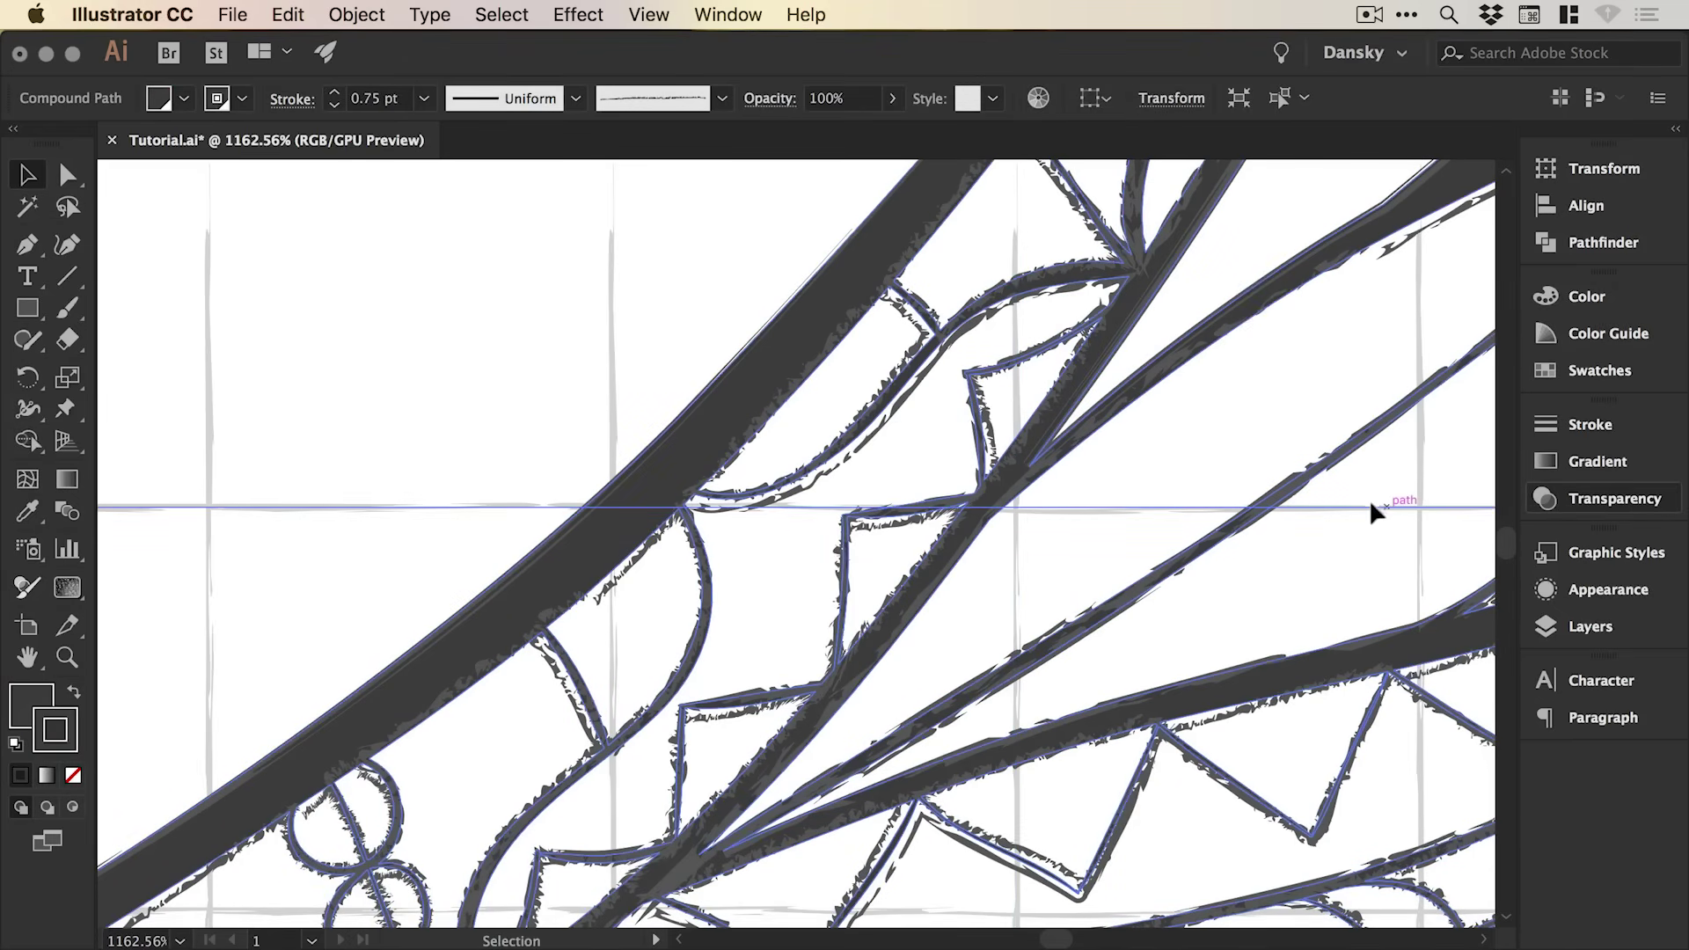
left_click(1610, 498)
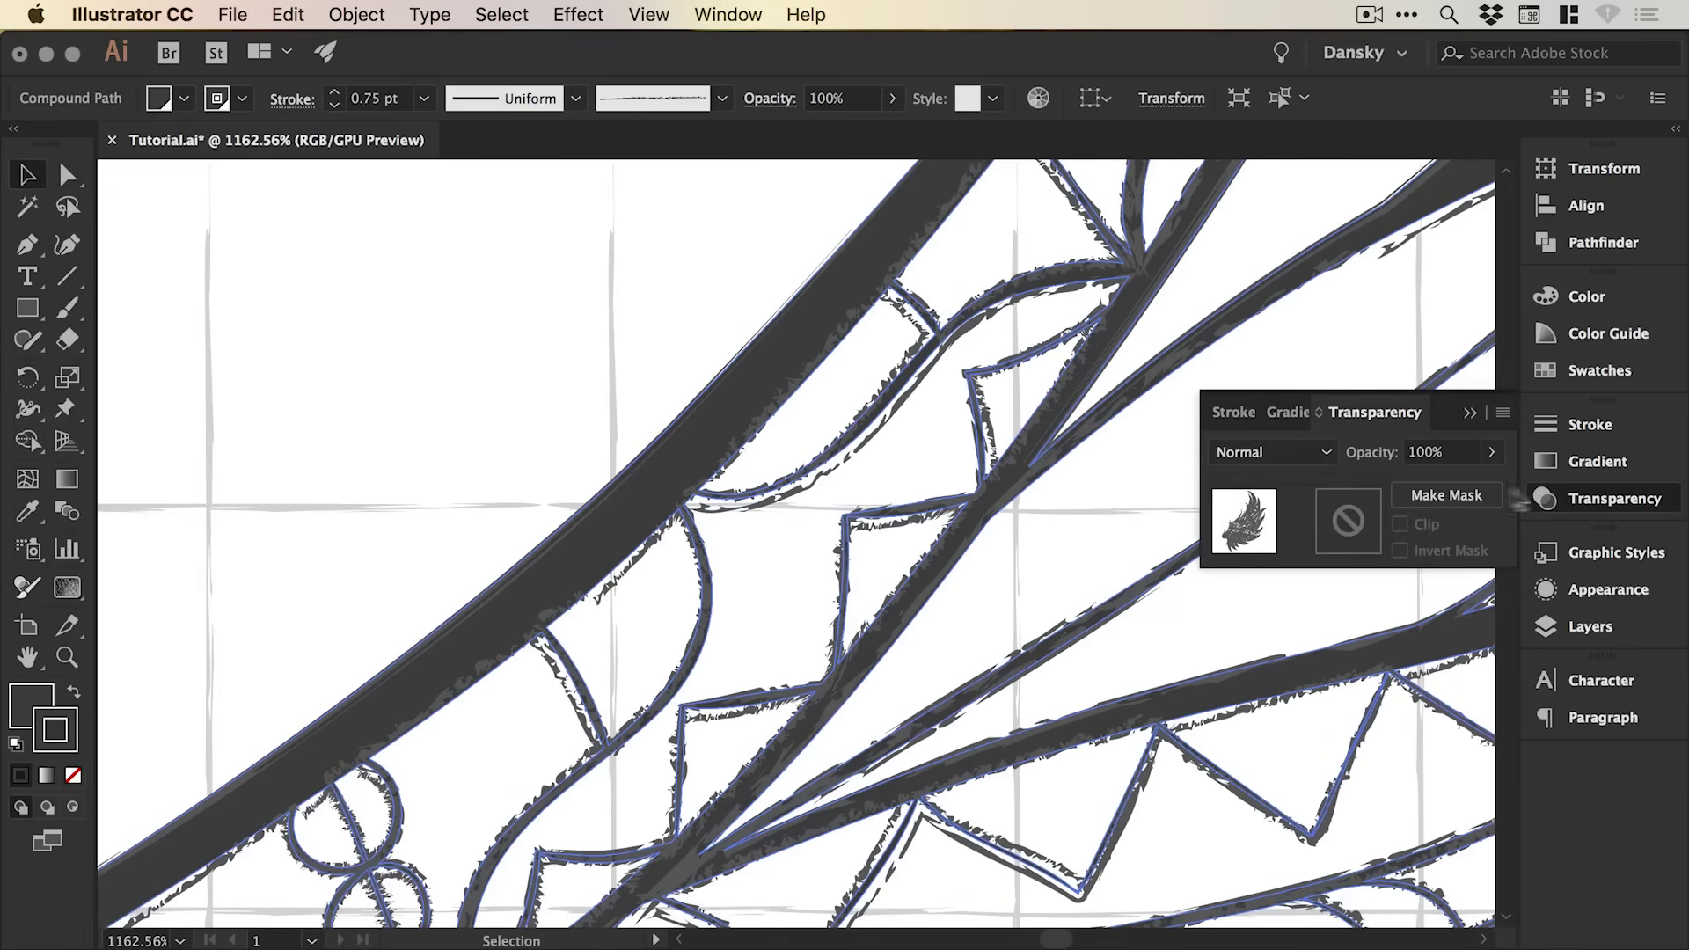
left_click(1290, 450)
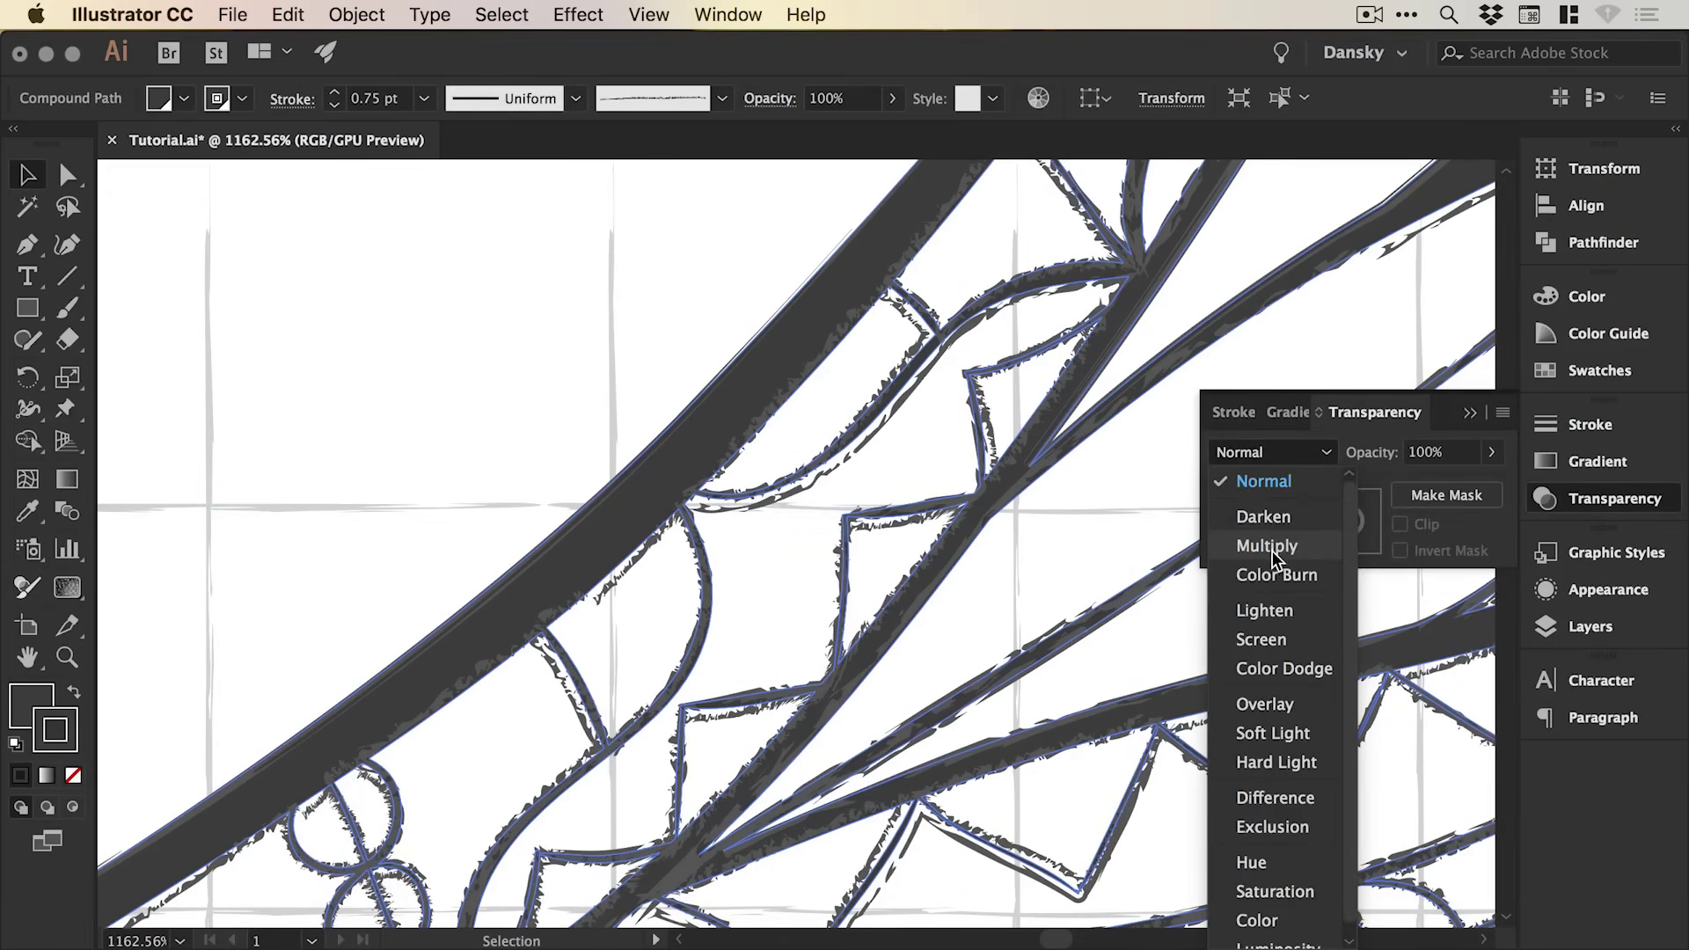
left_click(1272, 547)
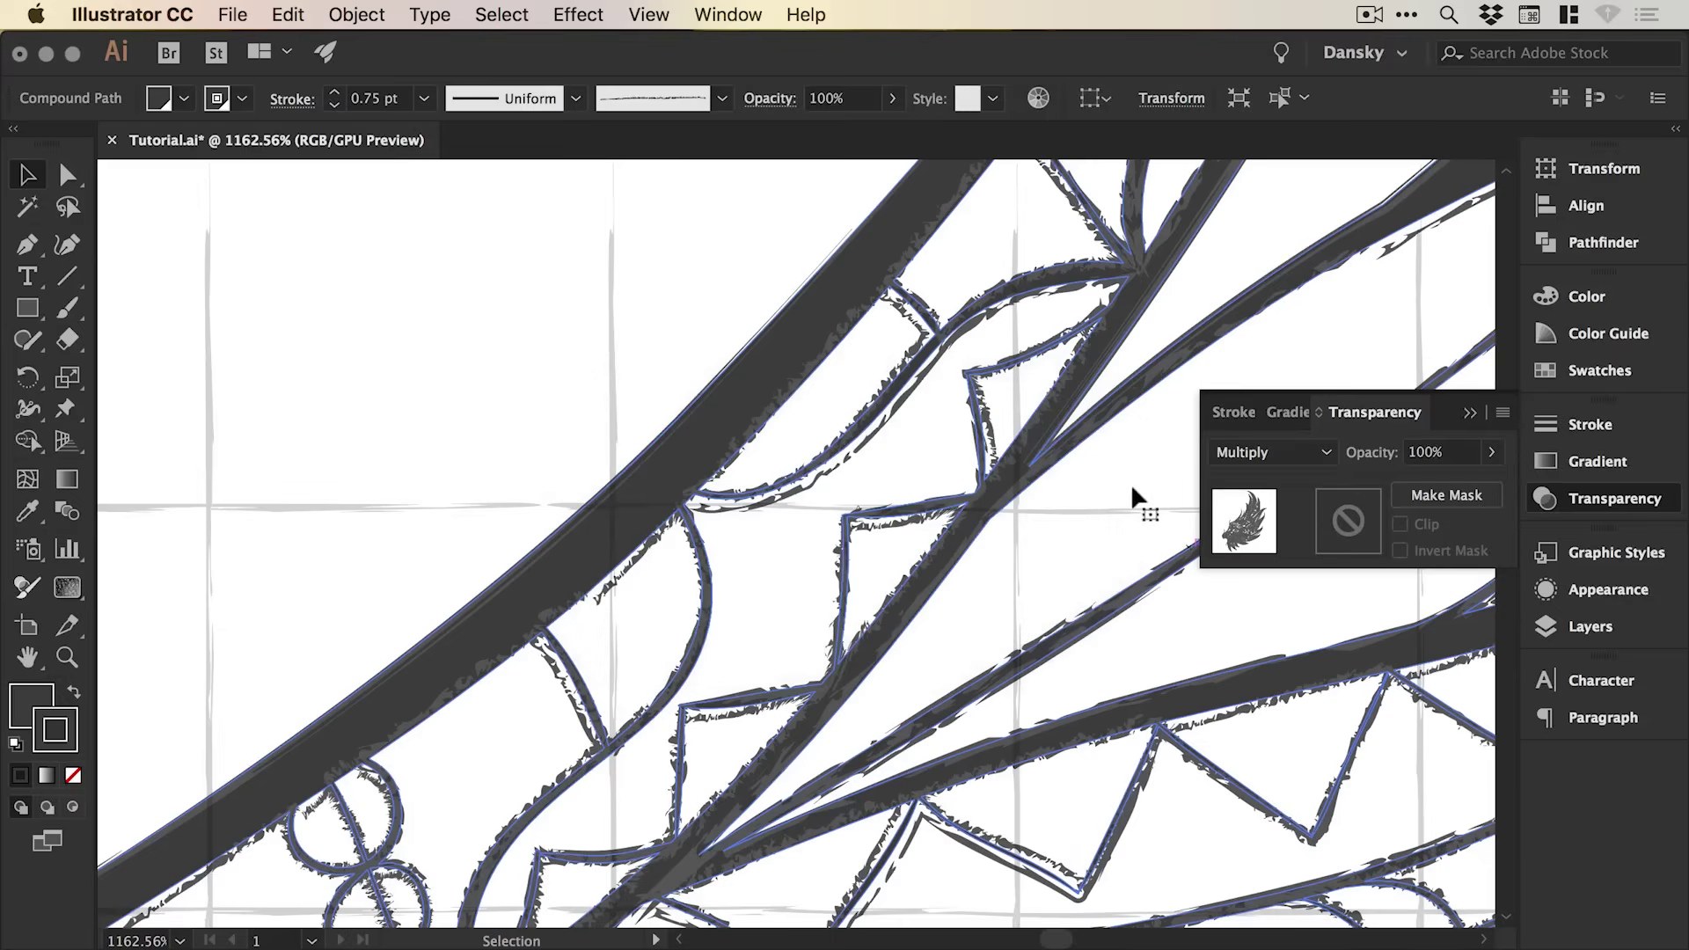
left_click(1605, 502)
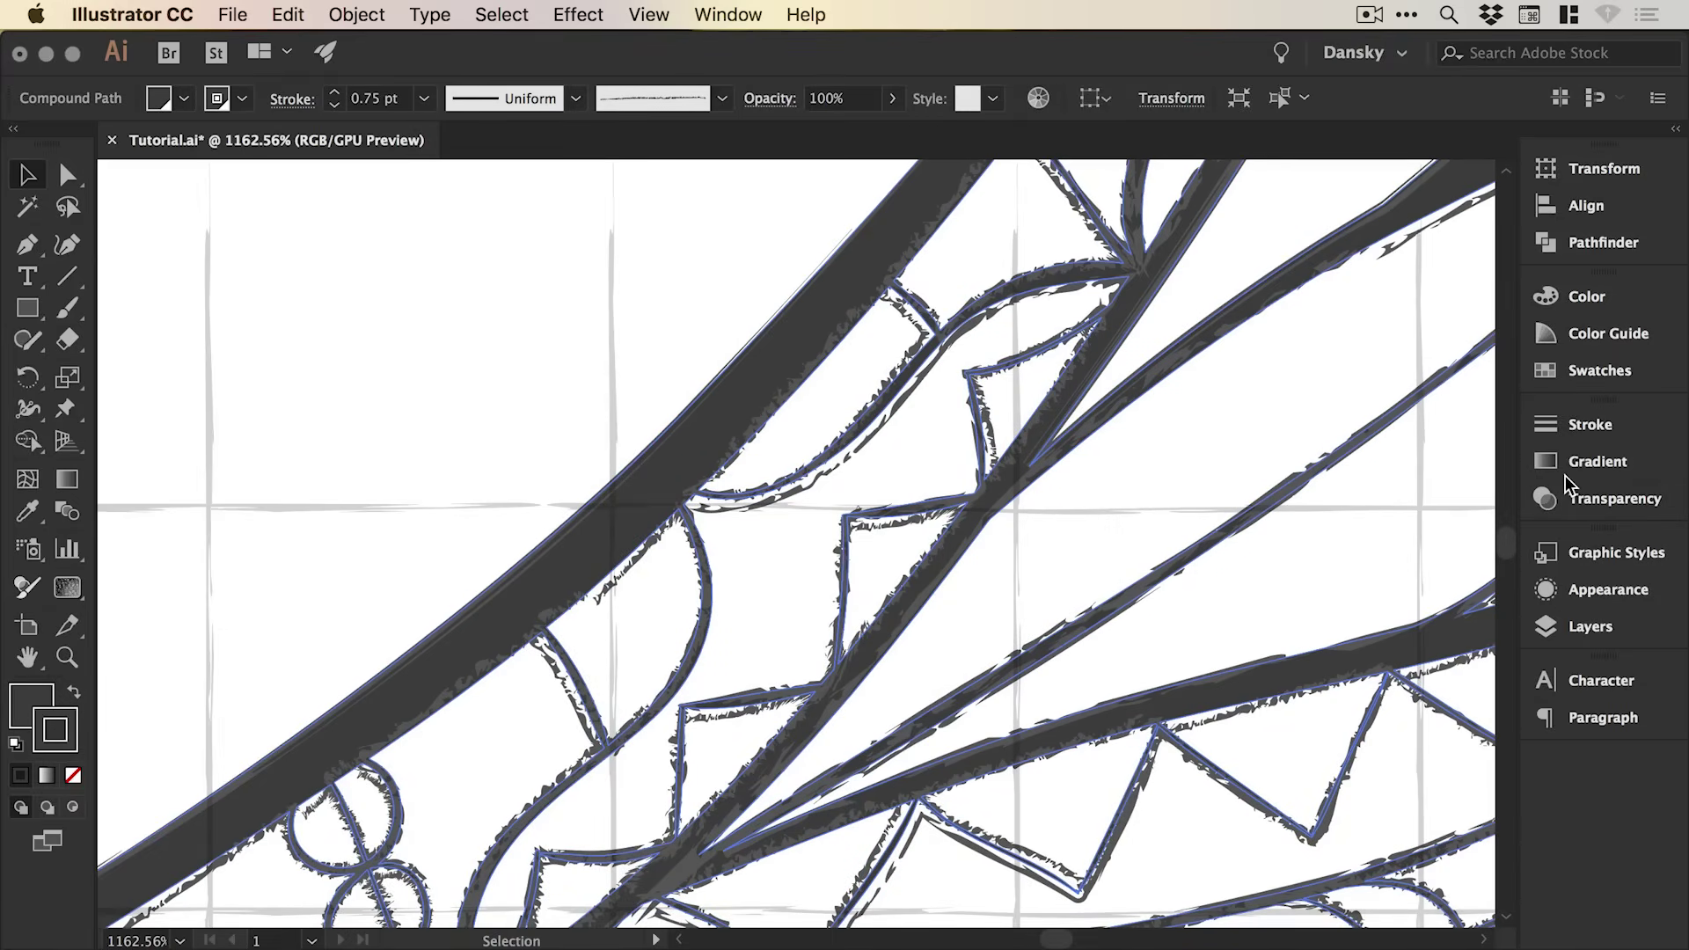
- Fit the artboard in view and drag the wing's opacity slider down to about 60%
key("super+0")
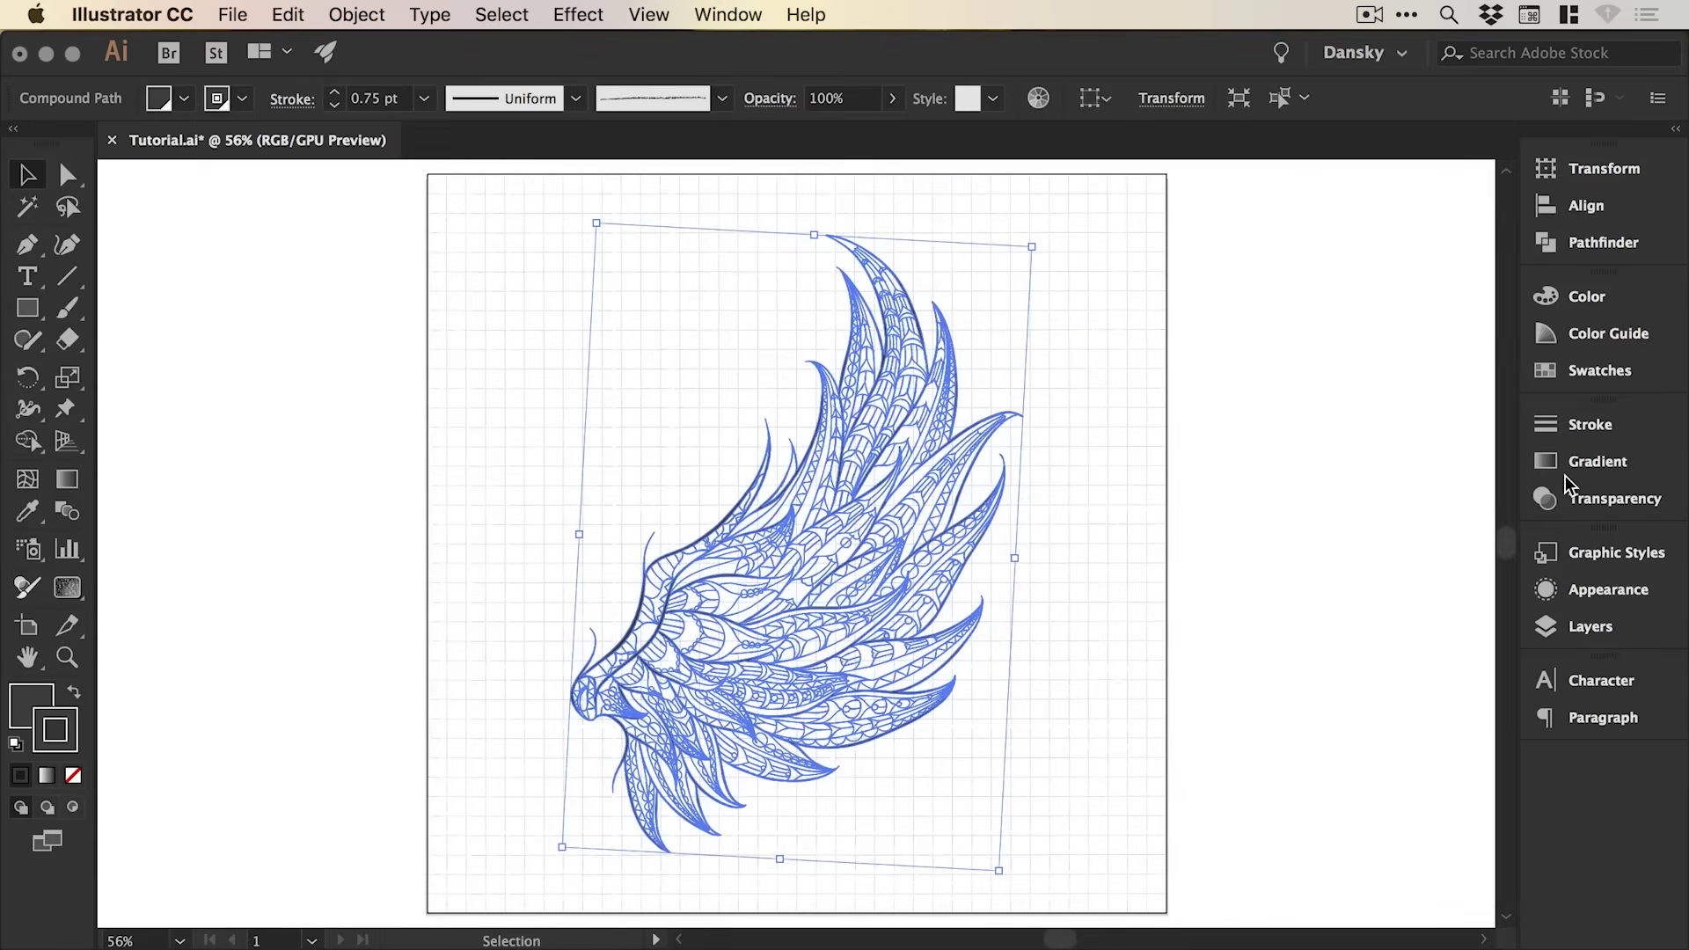
left_click(1330, 539)
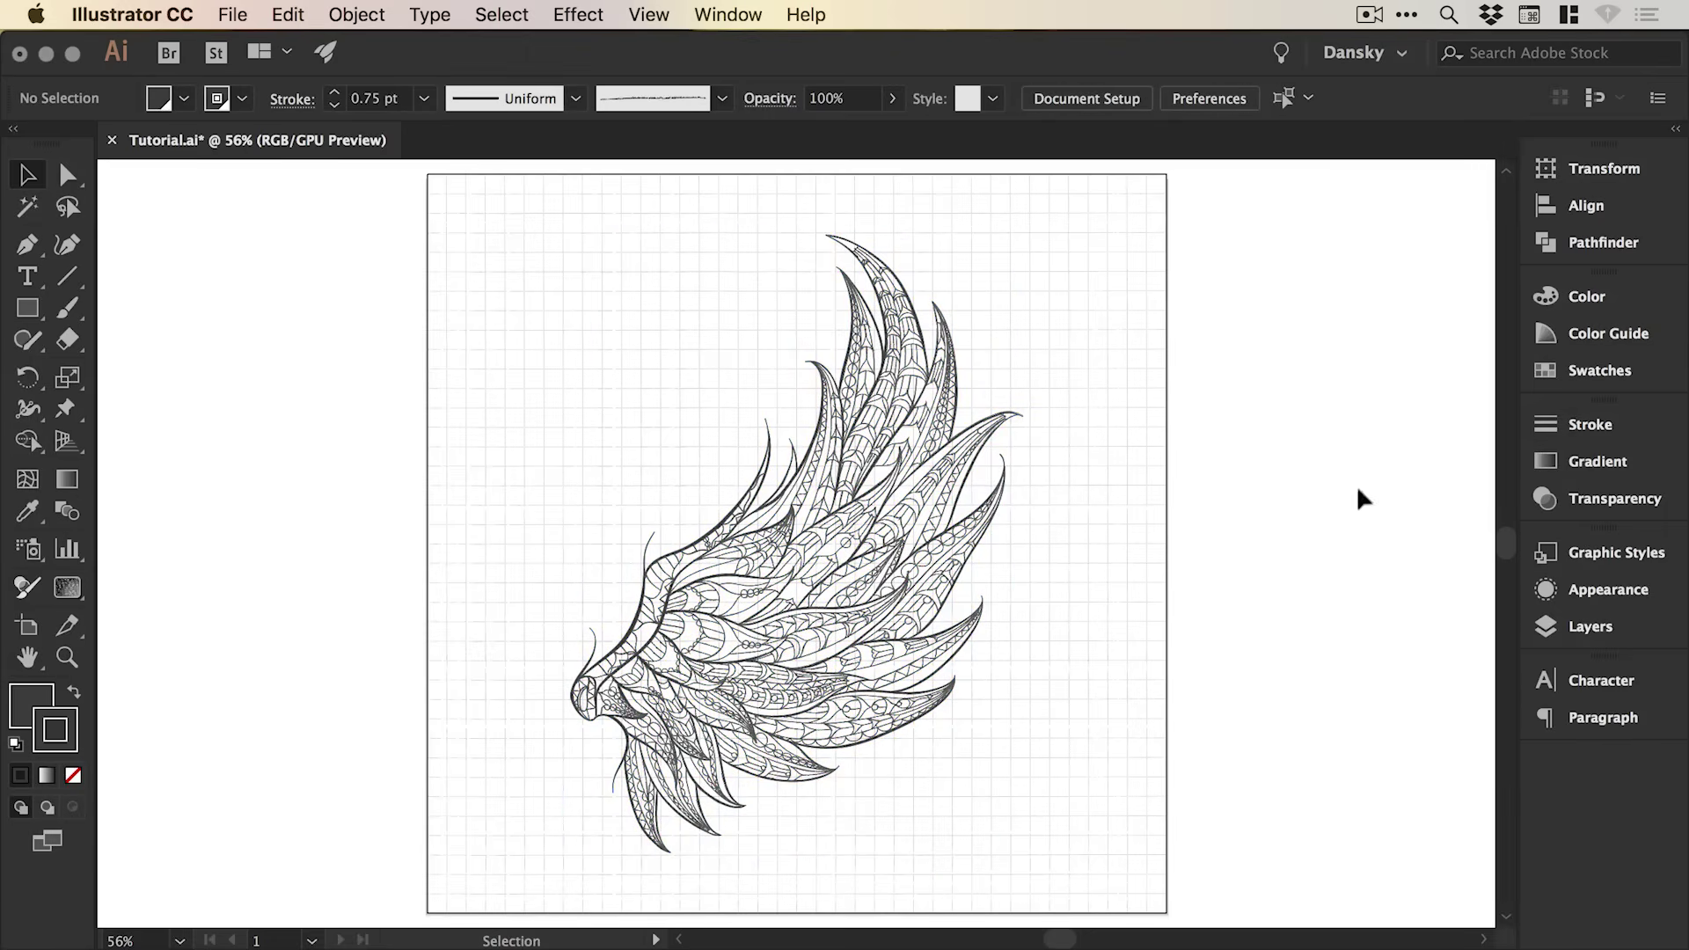
left_click(864, 510)
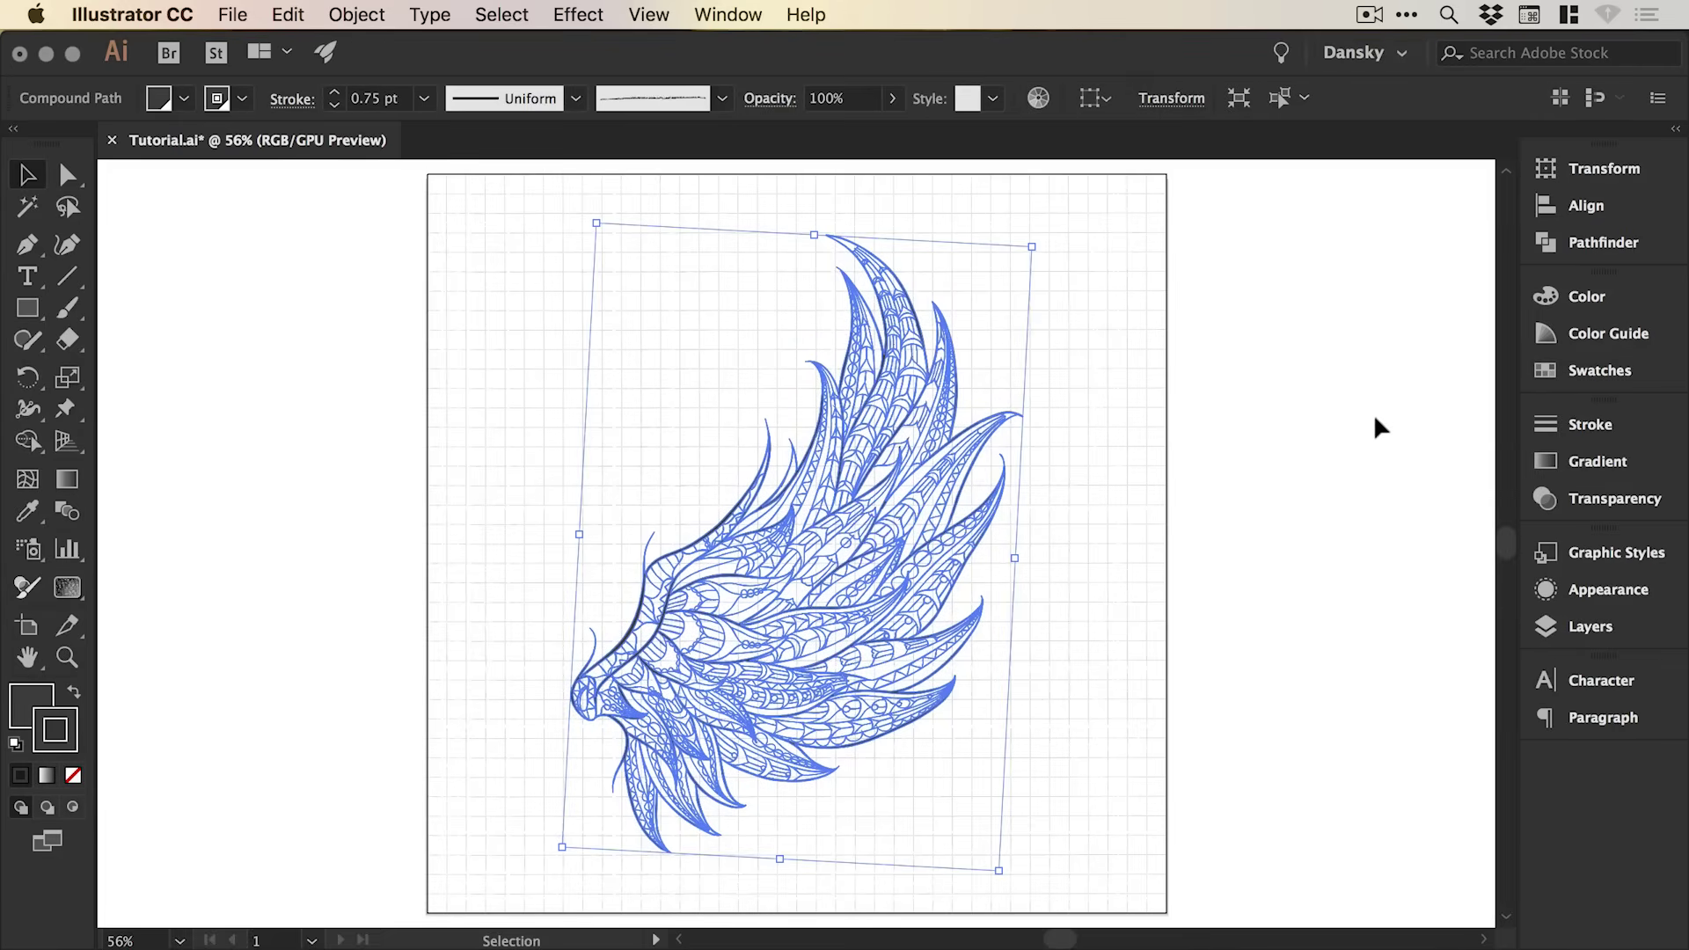
left_click(1621, 508)
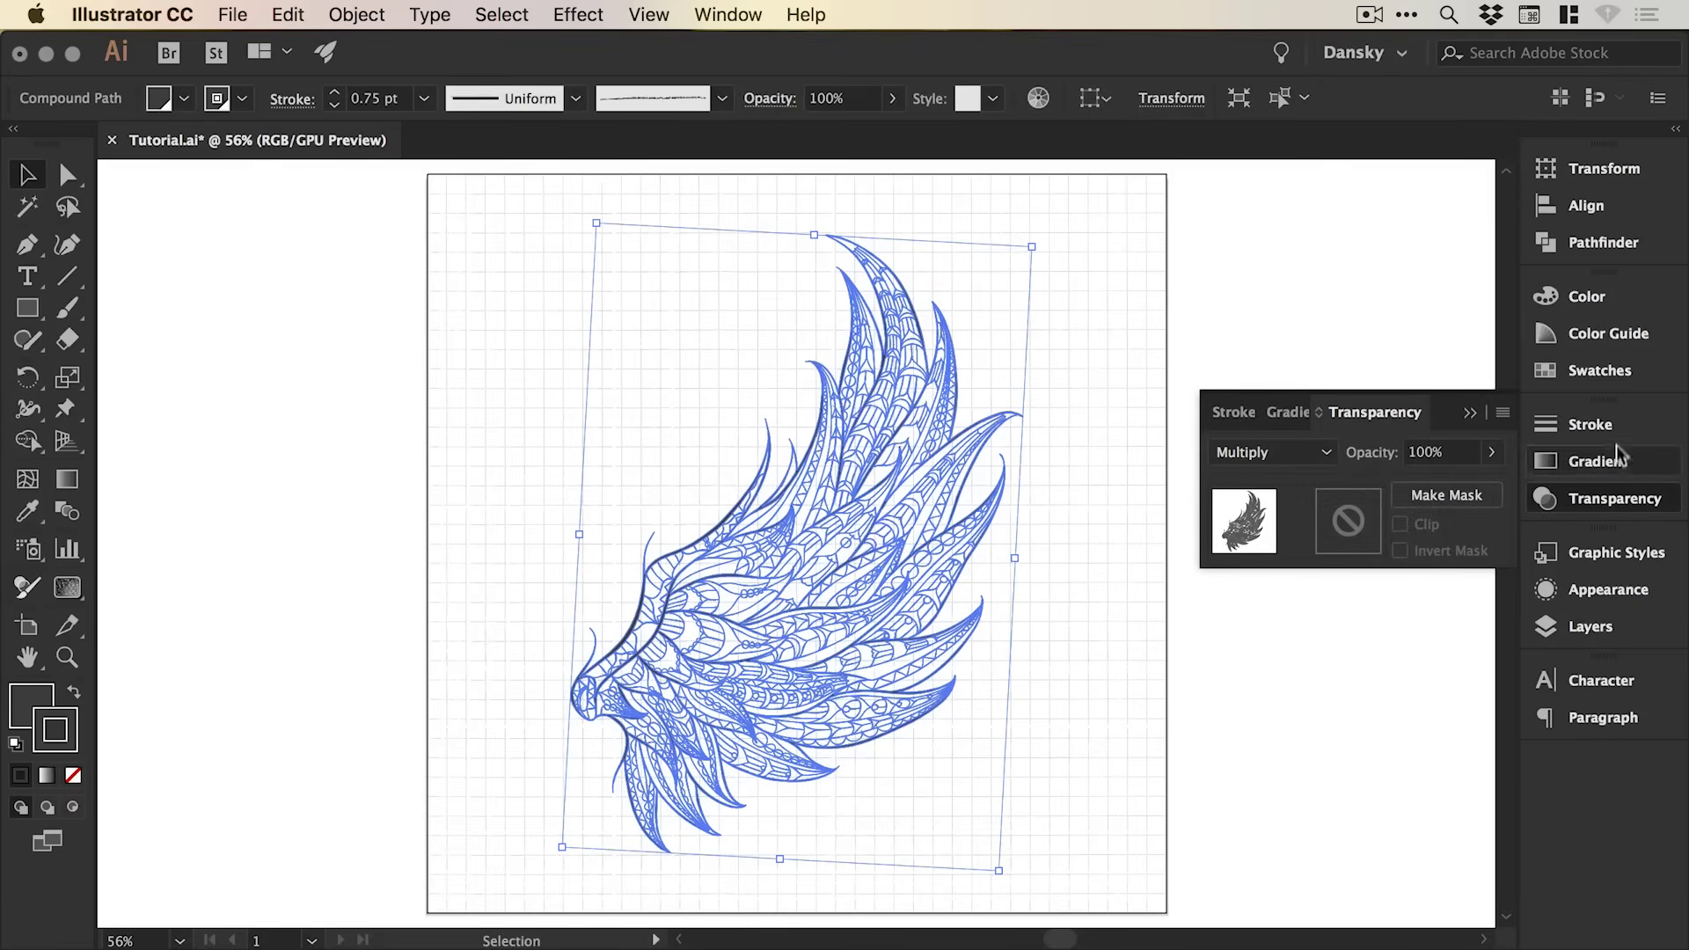
left_click(1493, 464)
left_click_drag(1490, 483, 1451, 487)
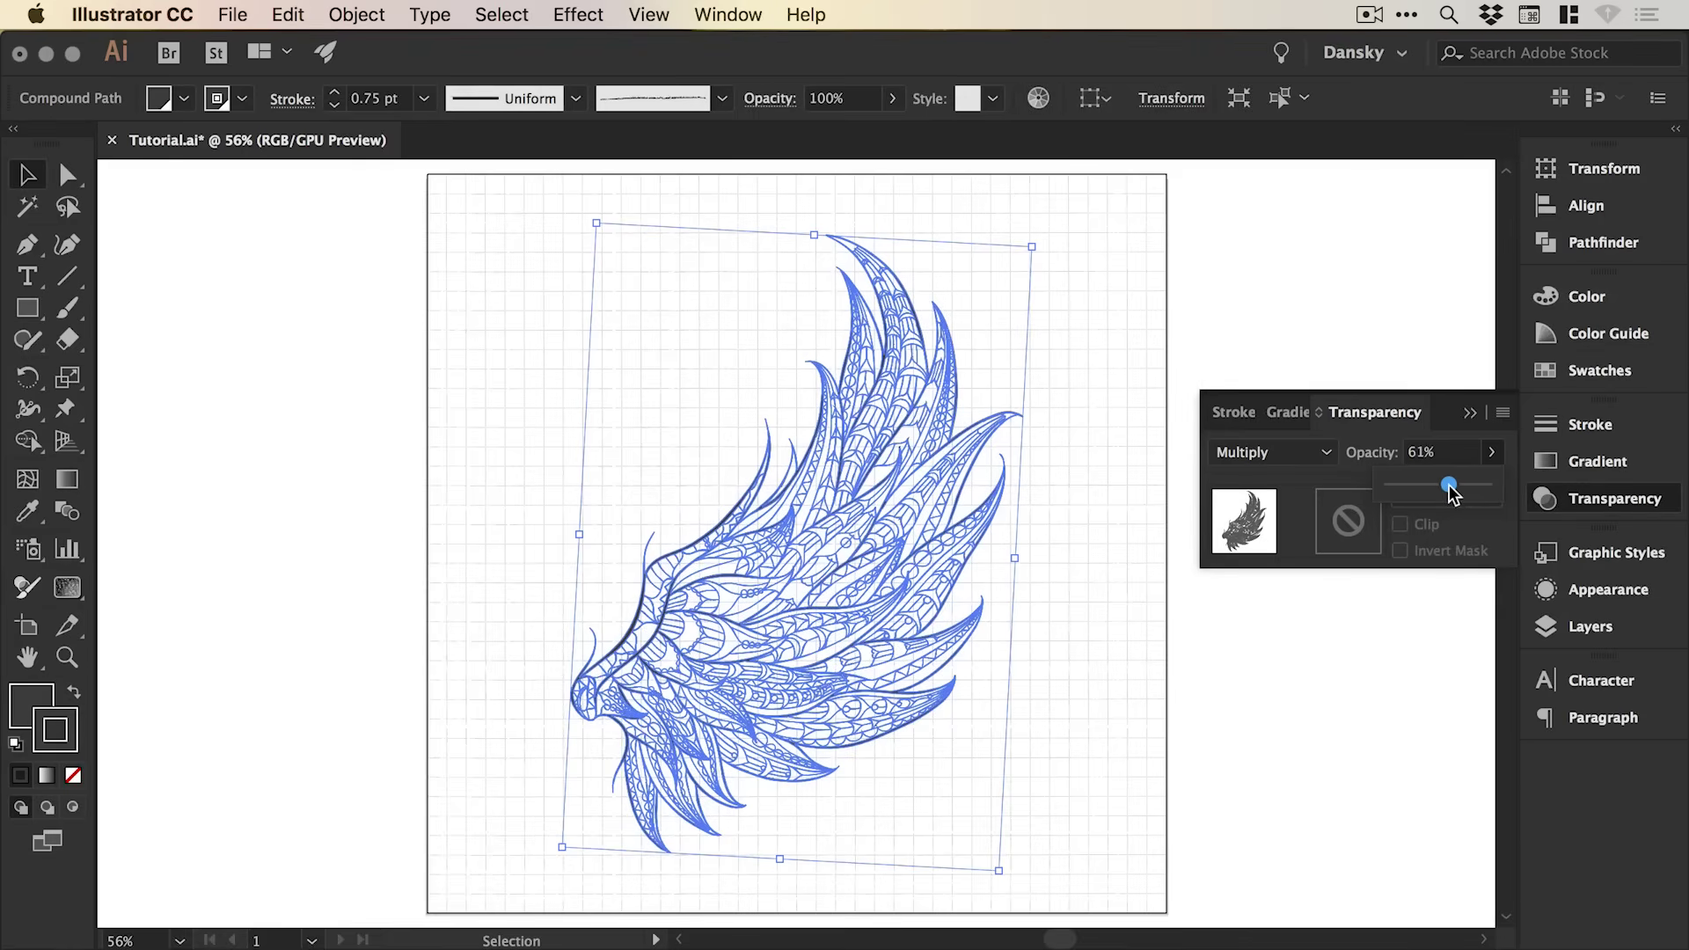
left_click_drag(1451, 493, 1447, 491)
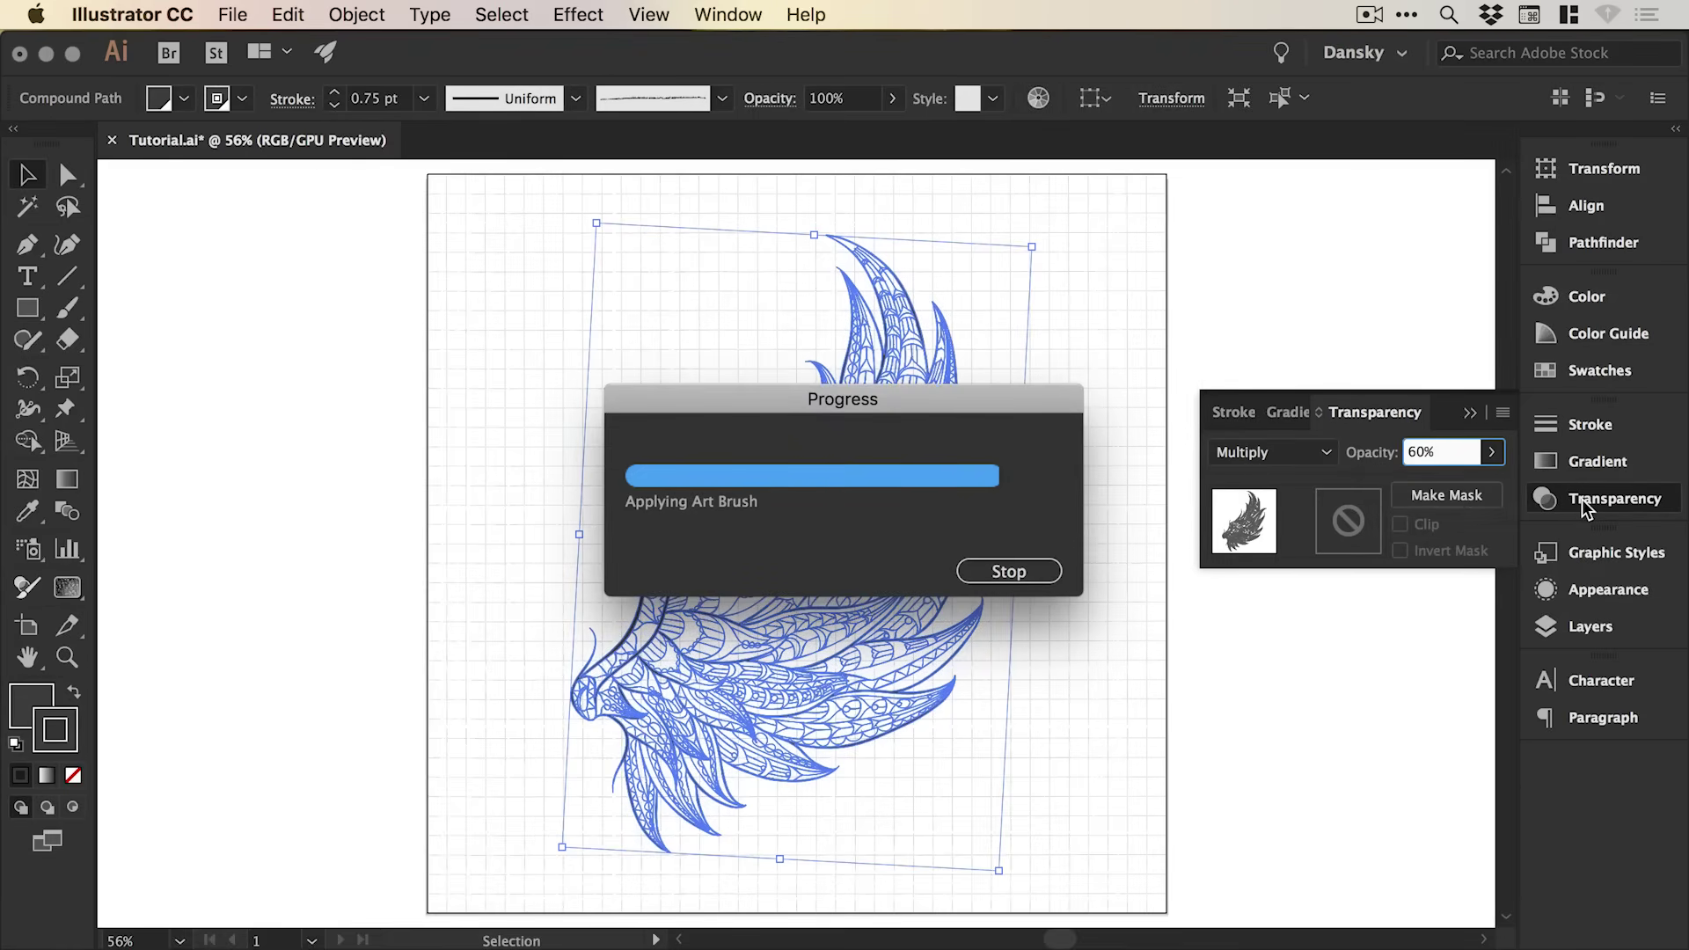
left_click(1583, 499)
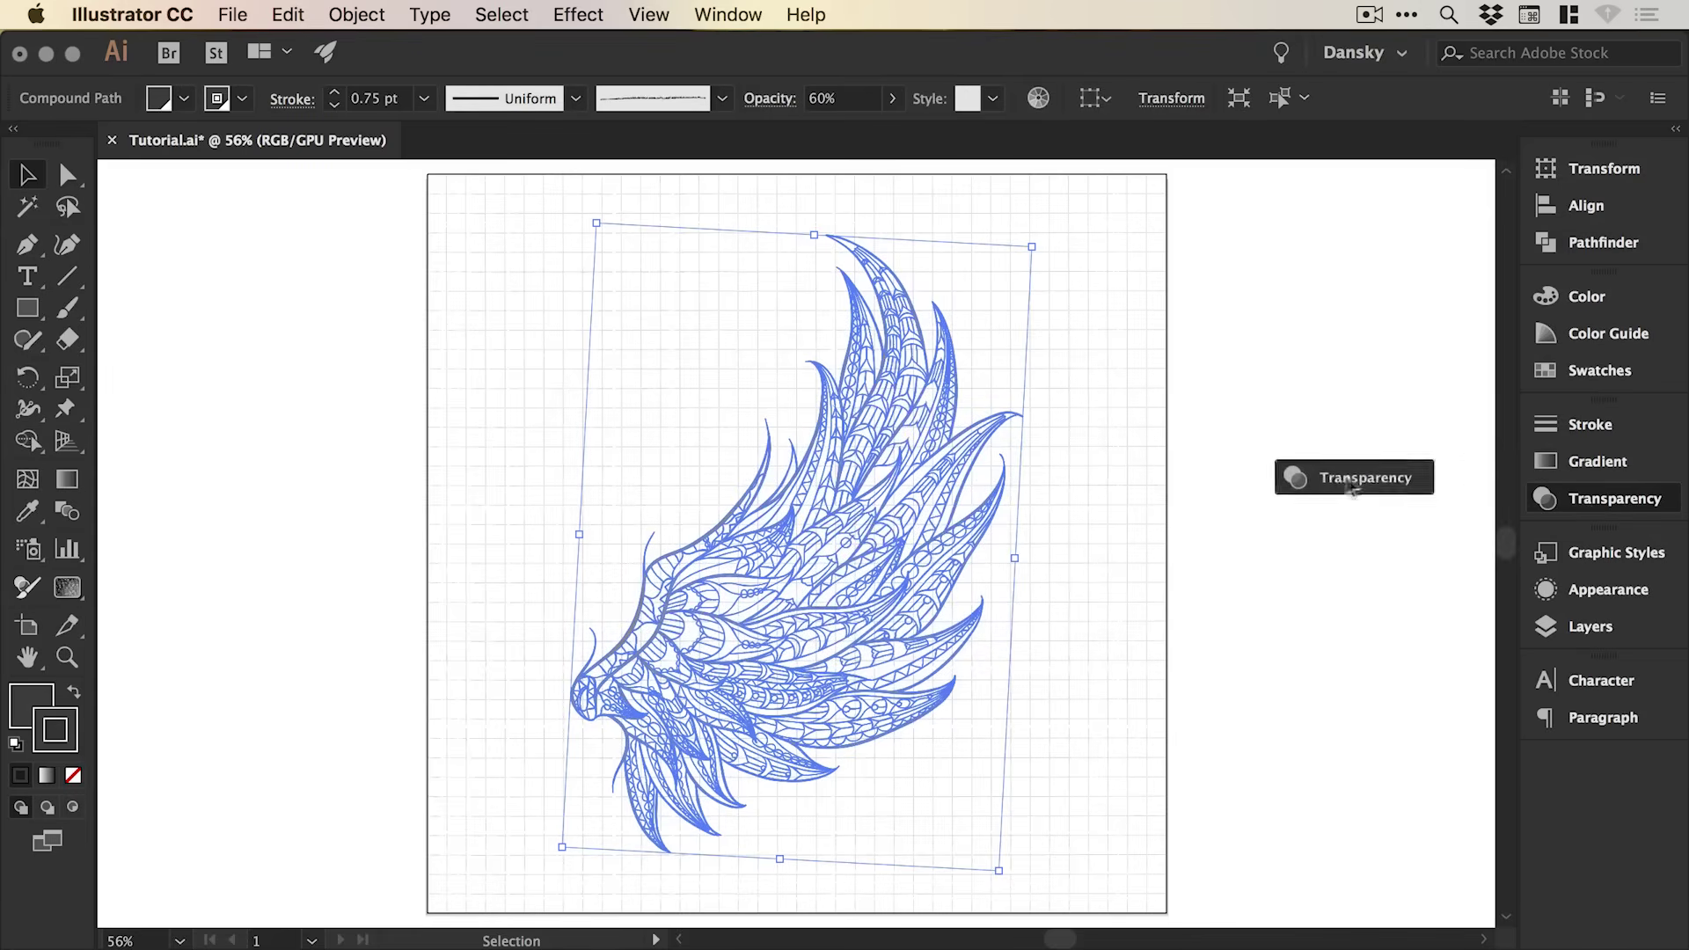
left_click(1372, 500)
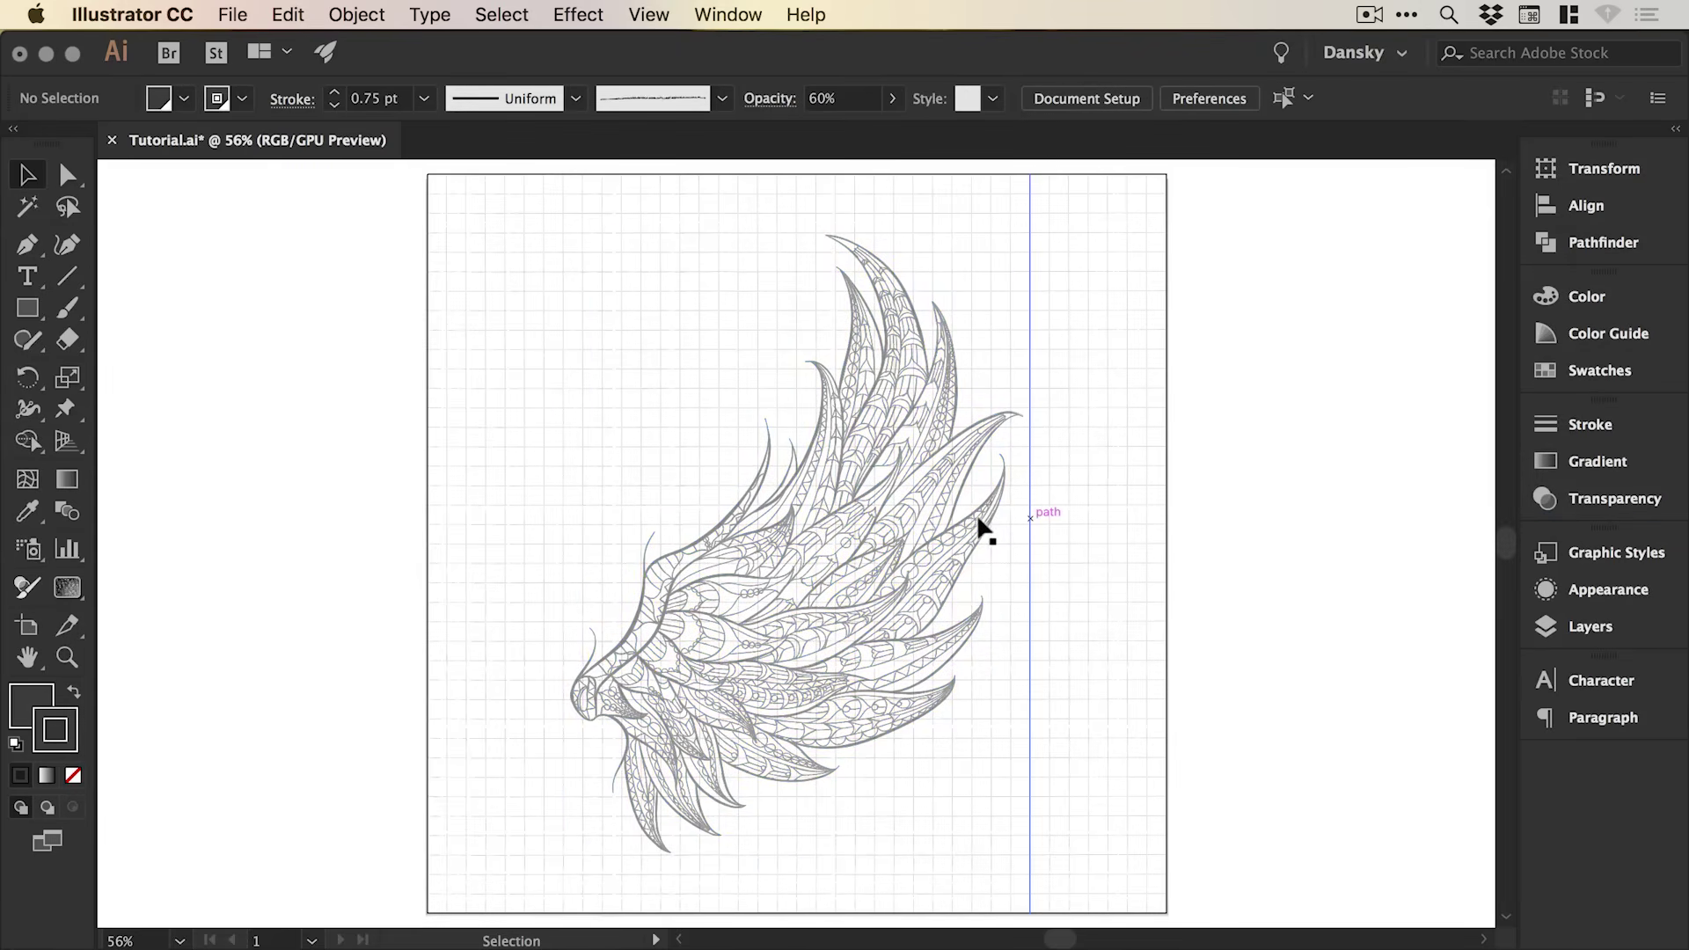
- Set the wing's opacity to exactly 70% and deselect to preview the result
left_click(1002, 530)
left_click(1584, 499)
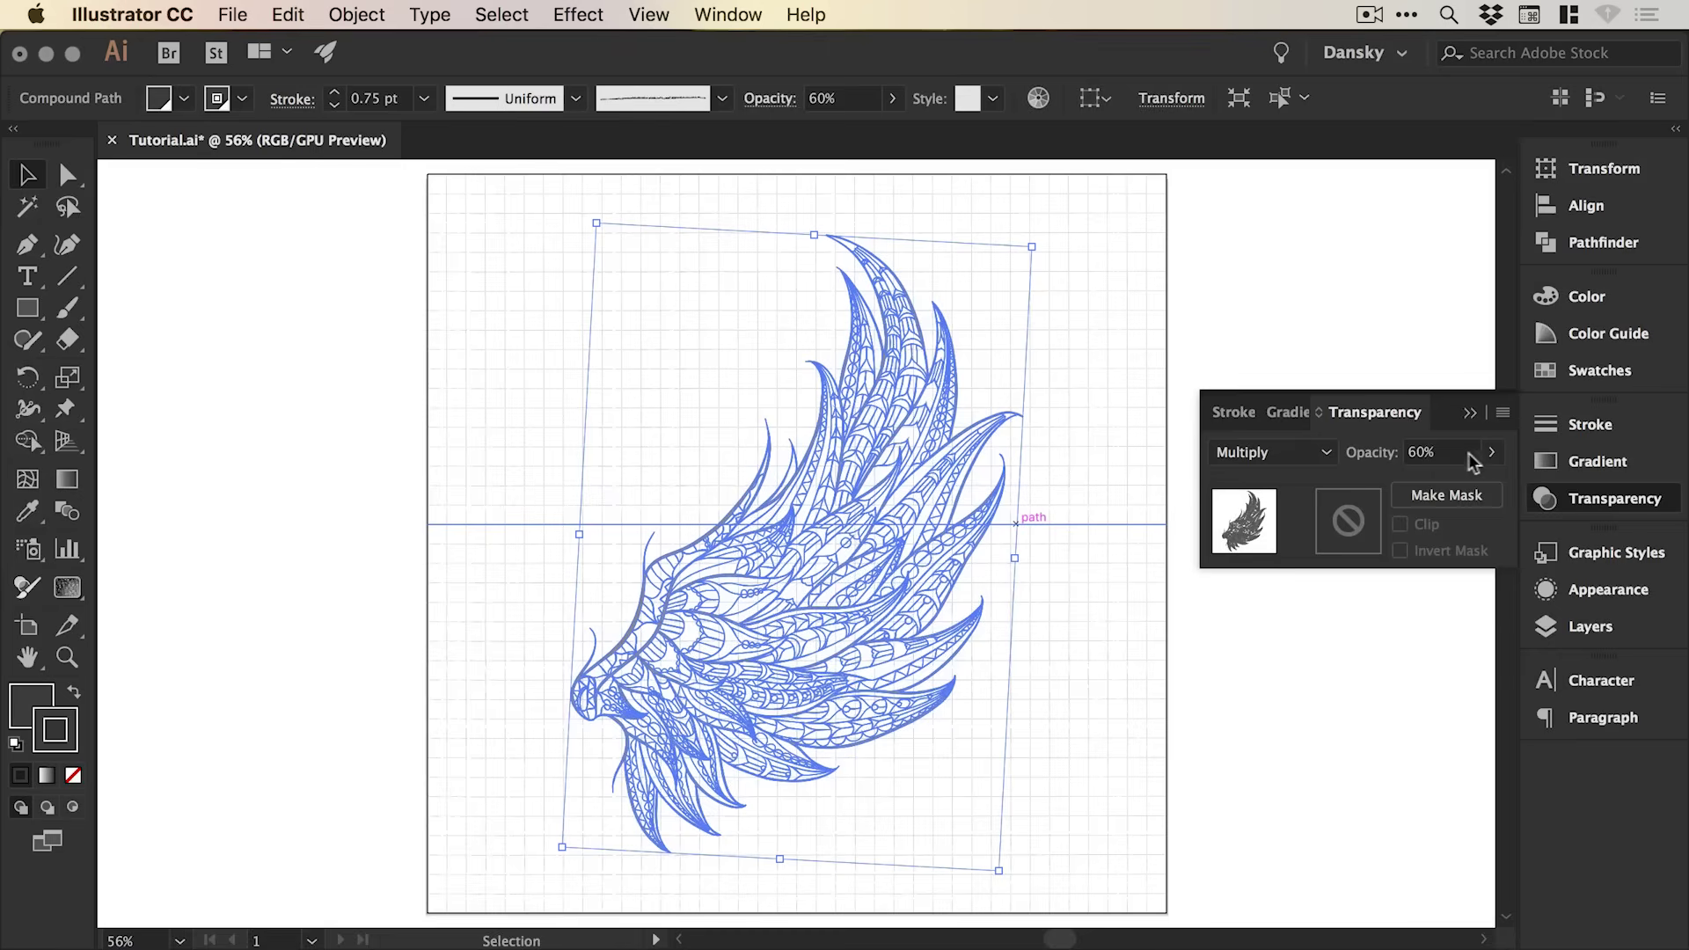
left_click(1412, 452)
type("70")
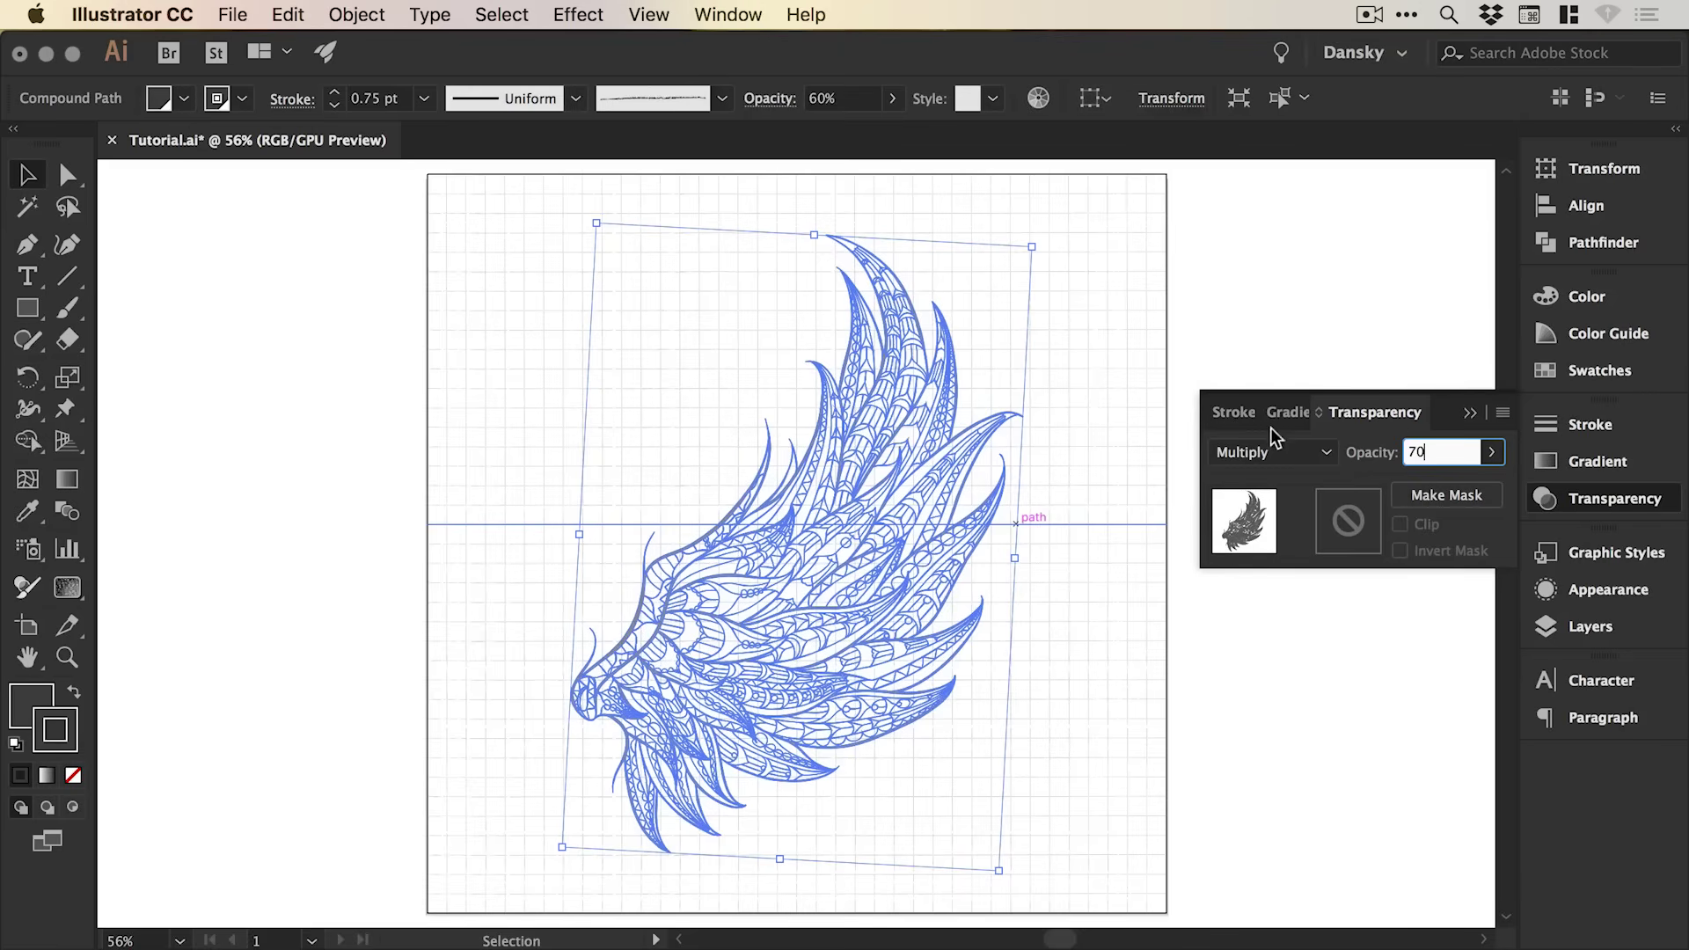
key("Return")
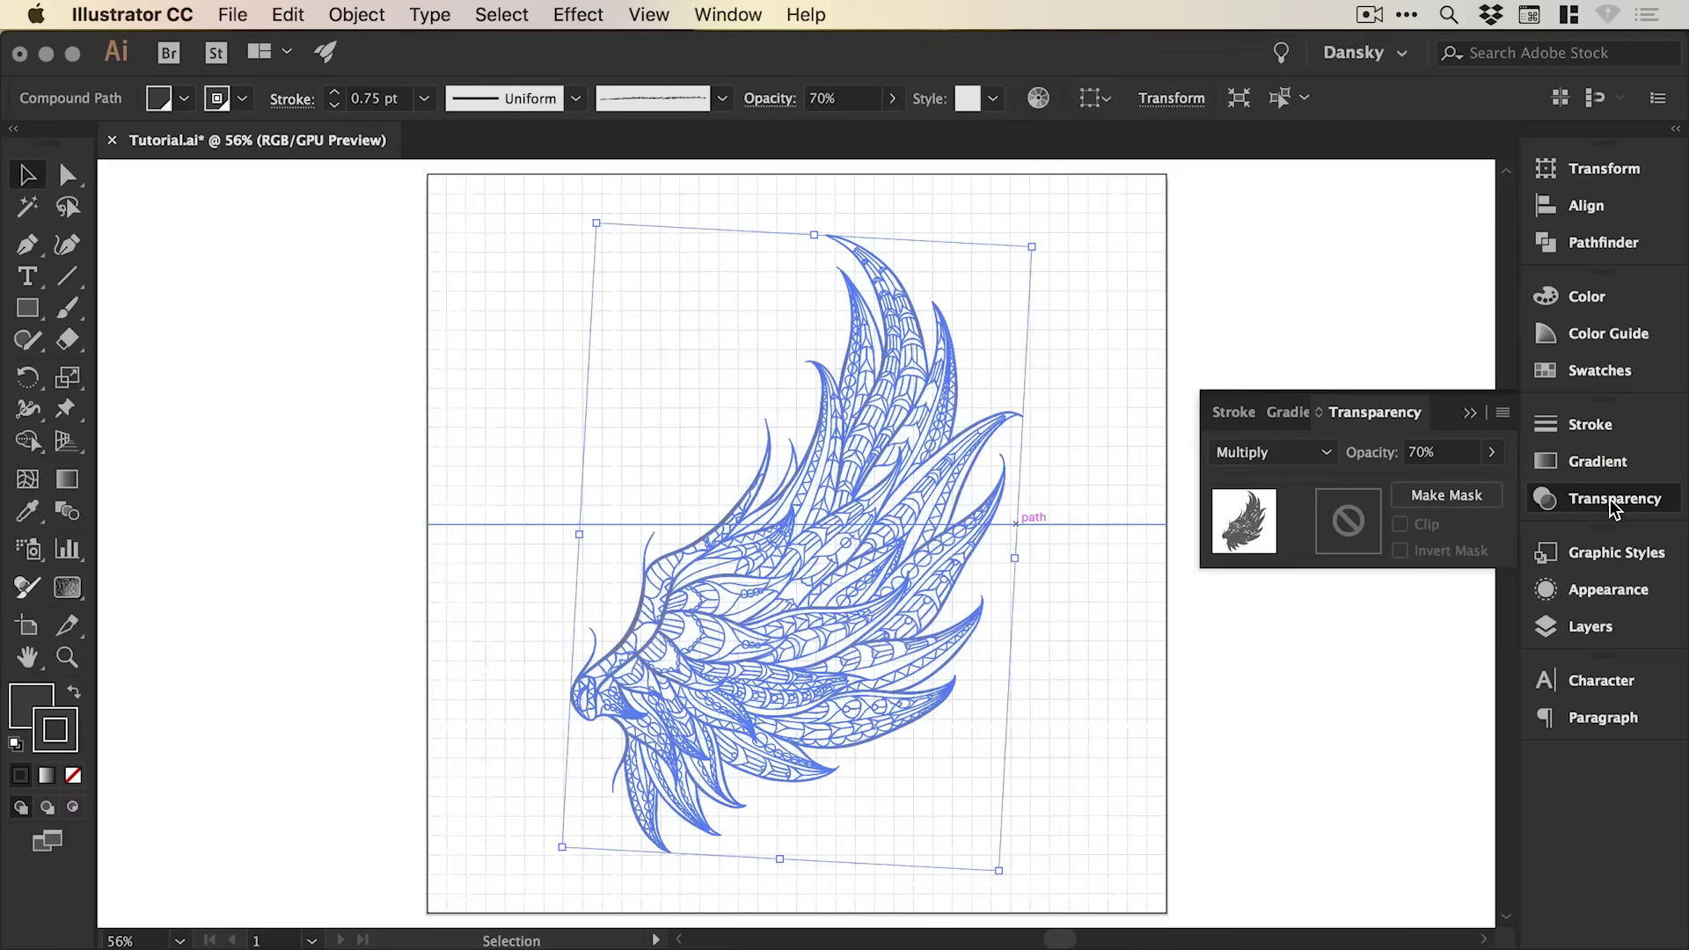
left_click(1616, 509)
left_click(1329, 536)
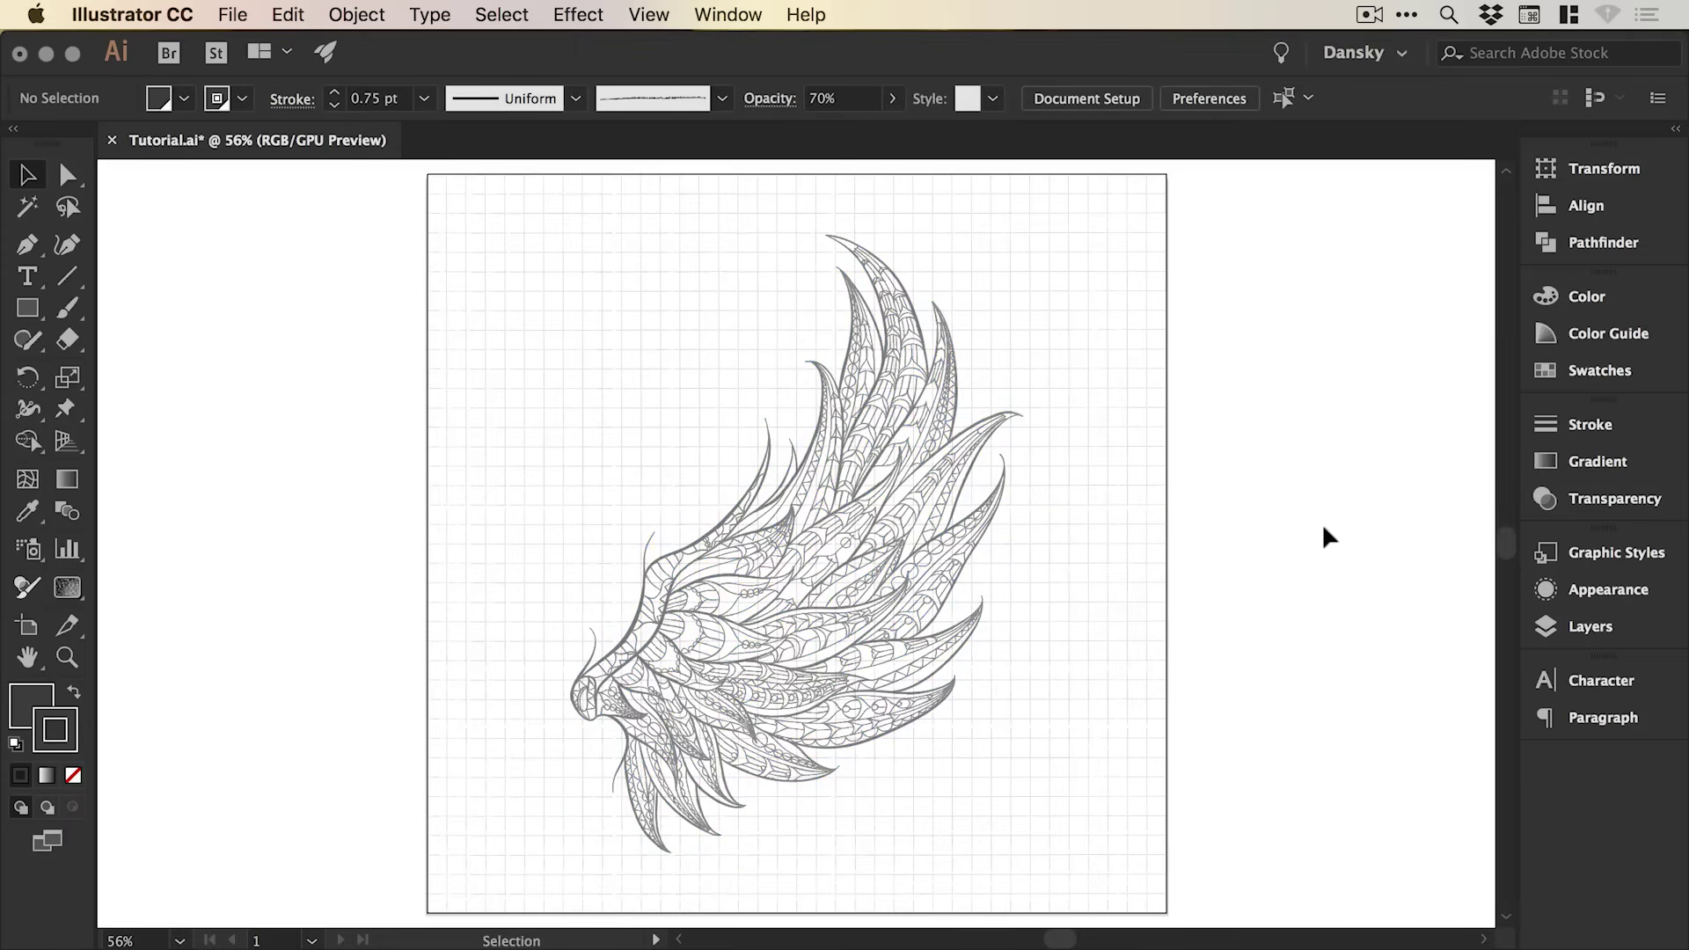